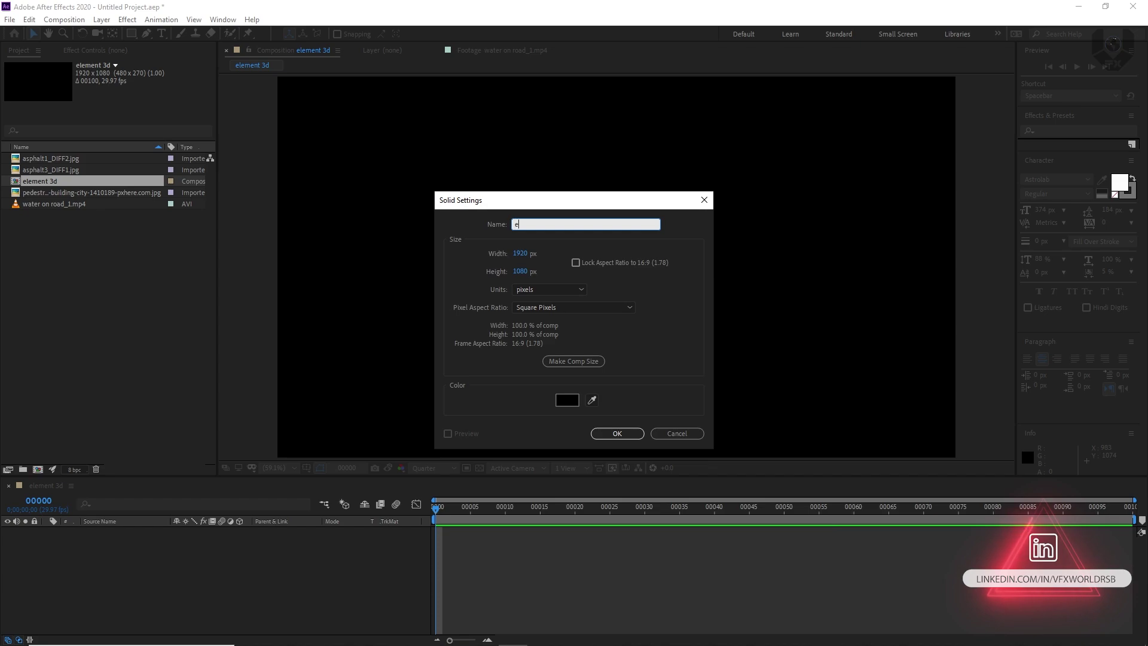
# Create the black 1920 × 1080 px solid named e3d in the element 3d composition
pyautogui.click(596, 435)
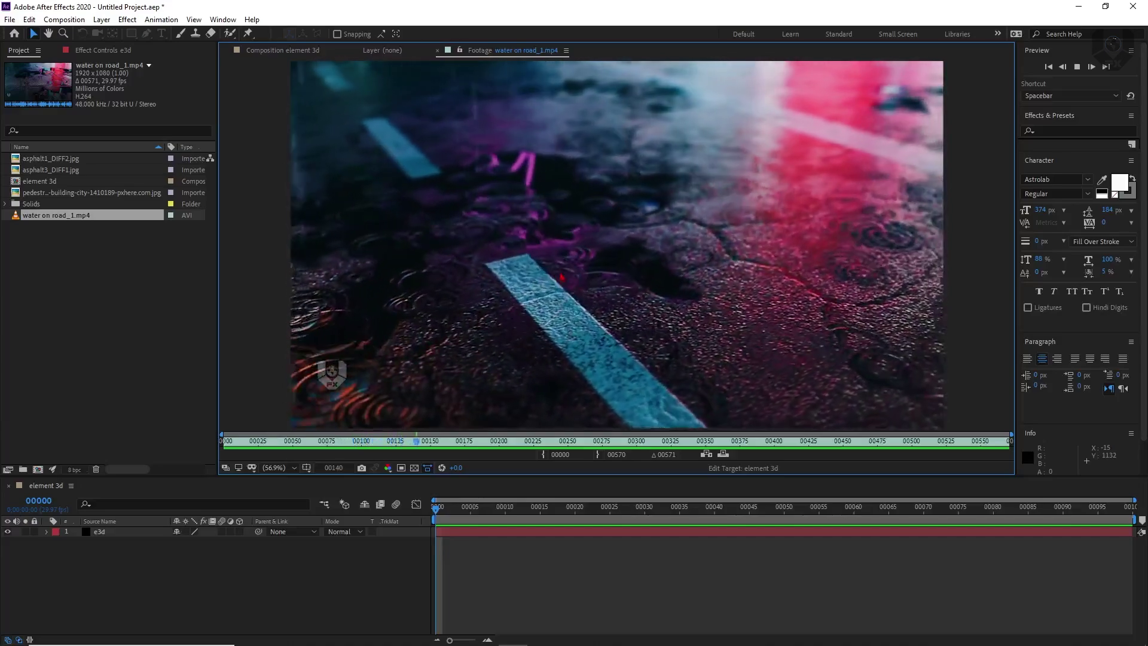
# Review the wet road clip, both asphalt textures and the night street photo in the project footage
pyautogui.press('space')
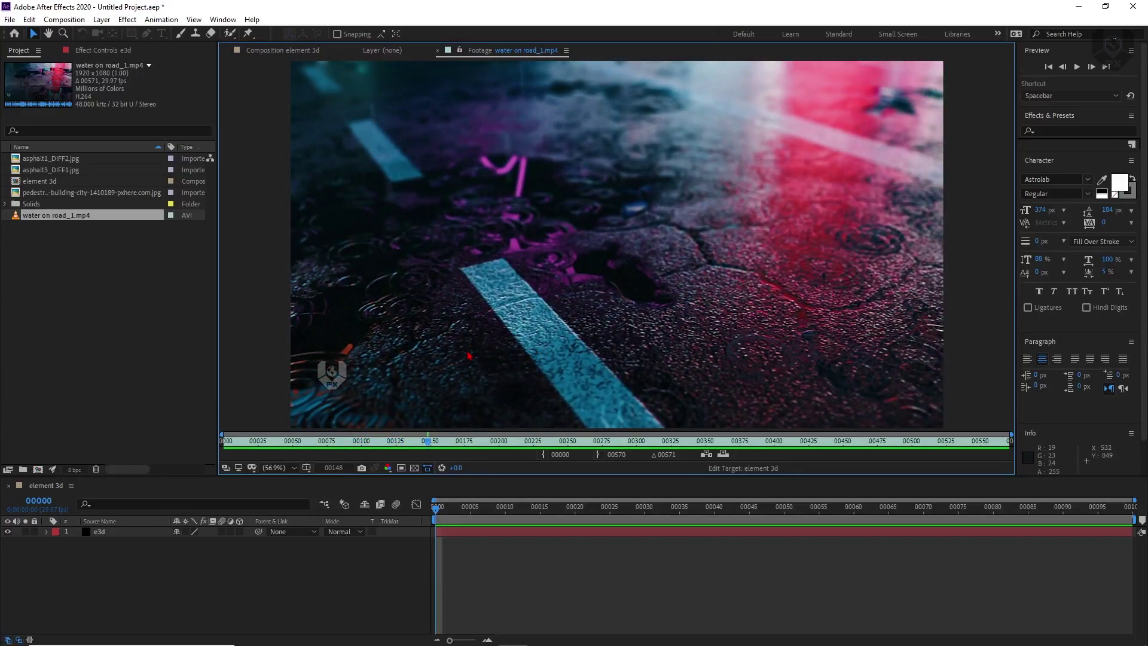
pyautogui.click(150, 341)
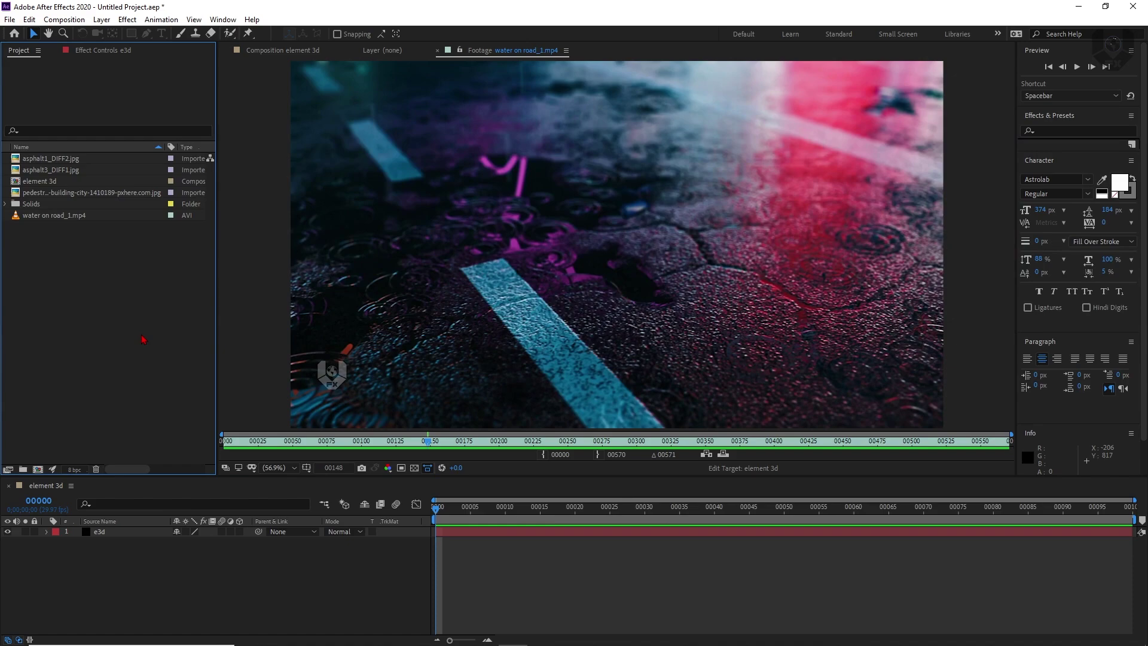
pyautogui.doubleClick(88, 159)
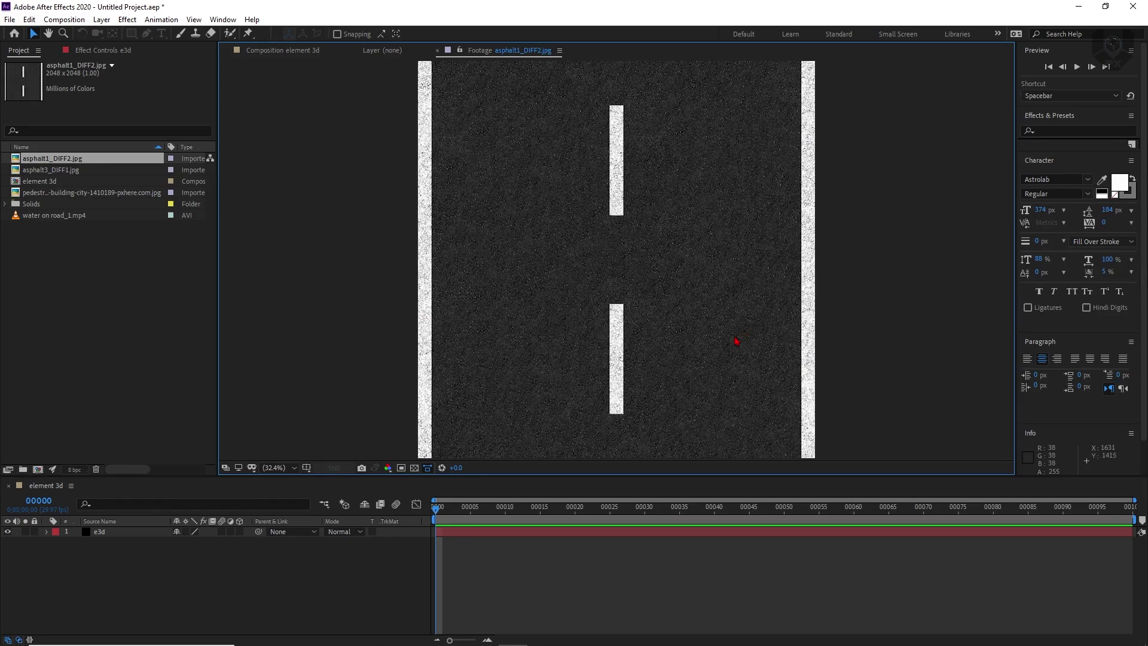
pyautogui.doubleClick(54, 169)
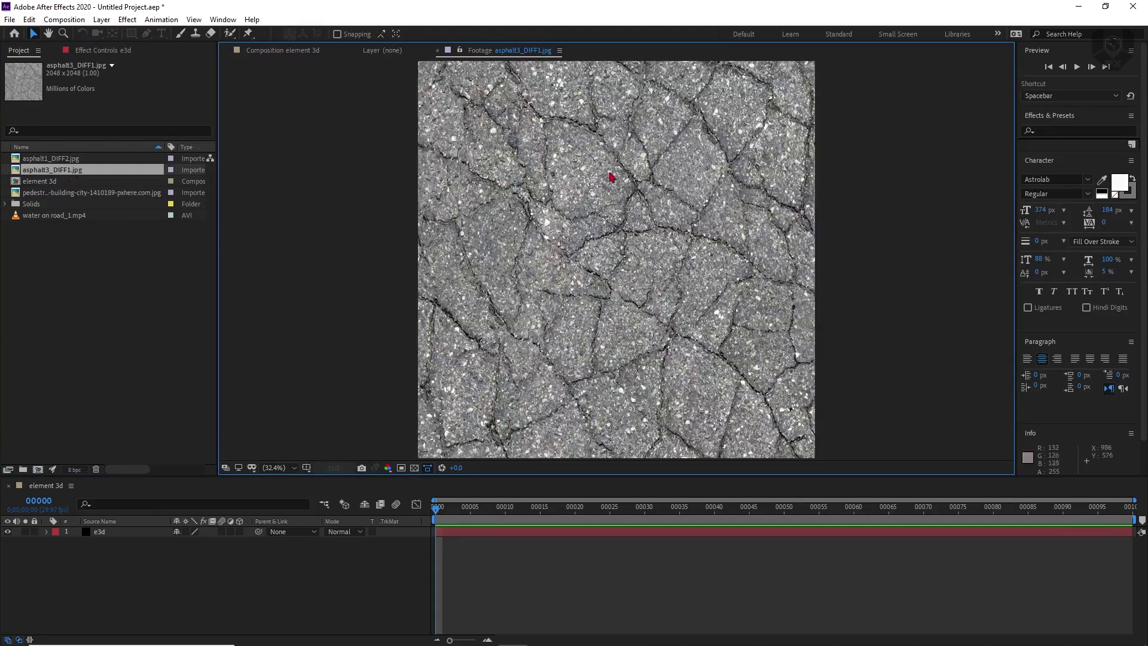
pyautogui.doubleClick(60, 192)
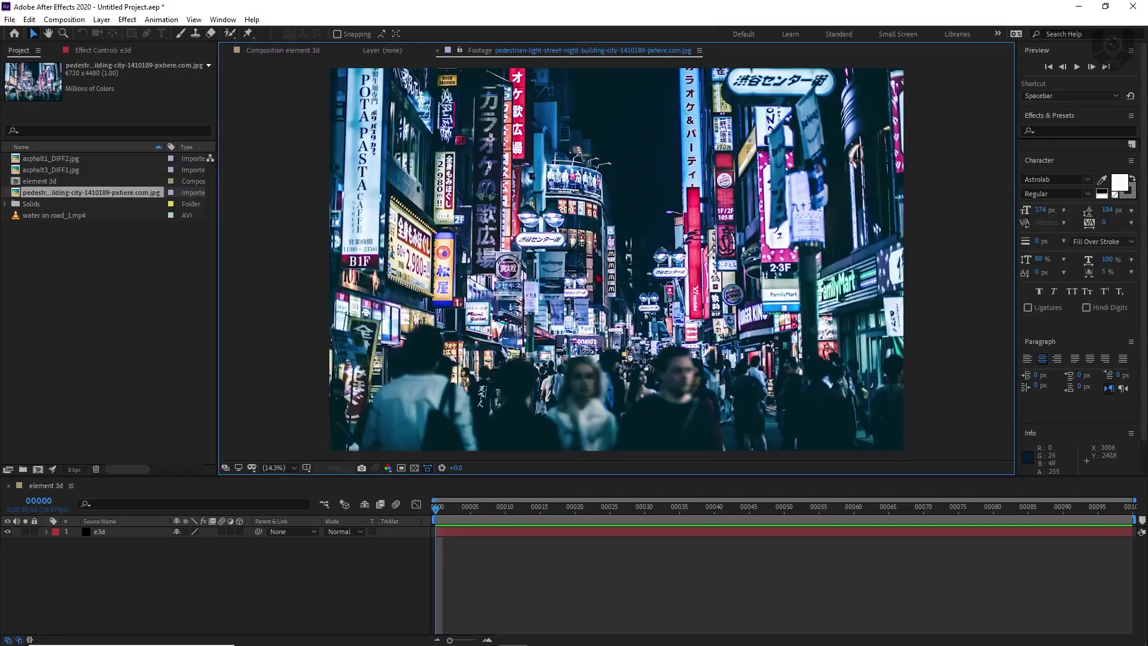
pyautogui.click(56, 283)
# Make a new composition from asphalt1_DIFF2.jpg and set its preview resolution to Full
pyautogui.click(78, 160)
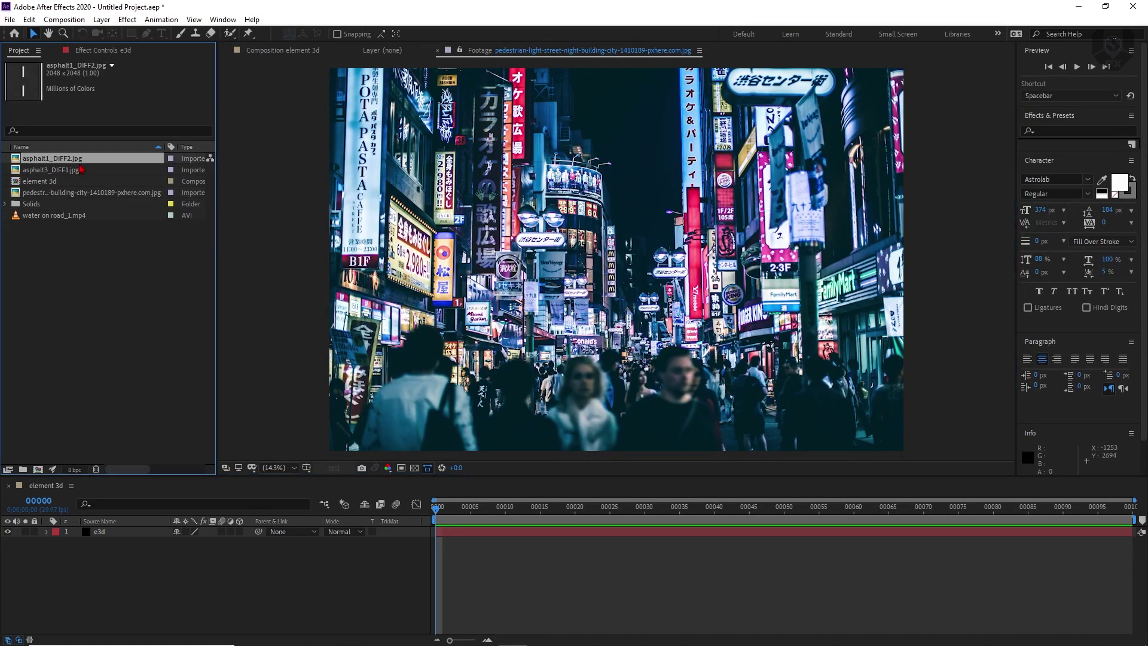
pyautogui.moveTo(82, 168); pyautogui.dragTo(37, 470)
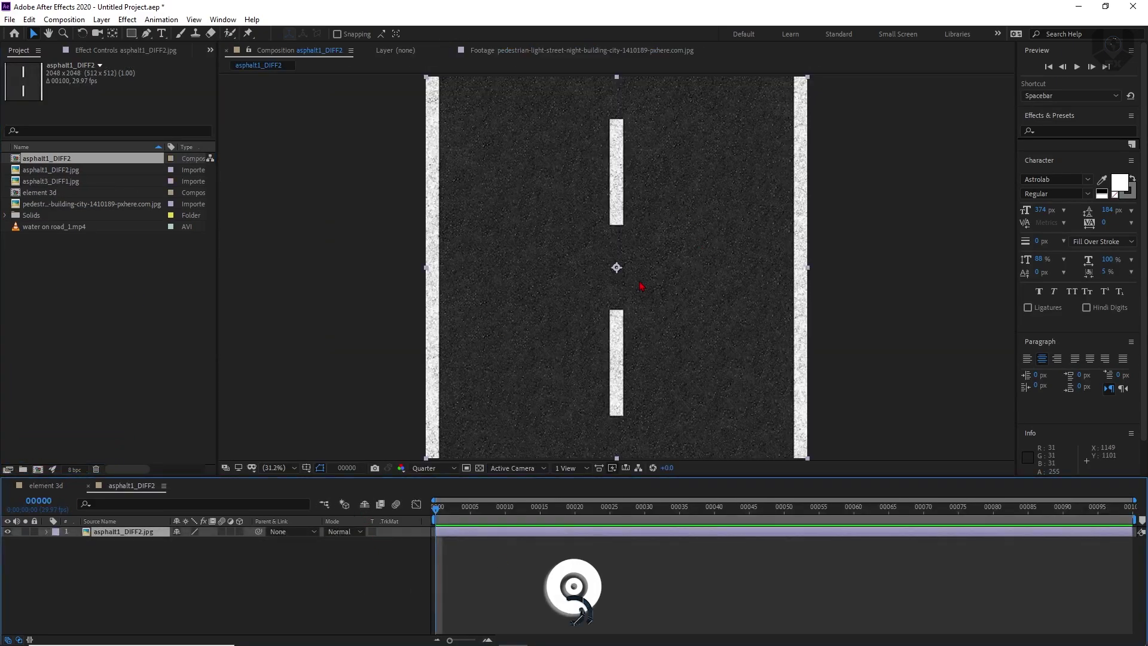
pyautogui.scroll(1, 640, 285)
pyautogui.scroll(3, 640, 286)
pyautogui.scroll(-4, 640, 287)
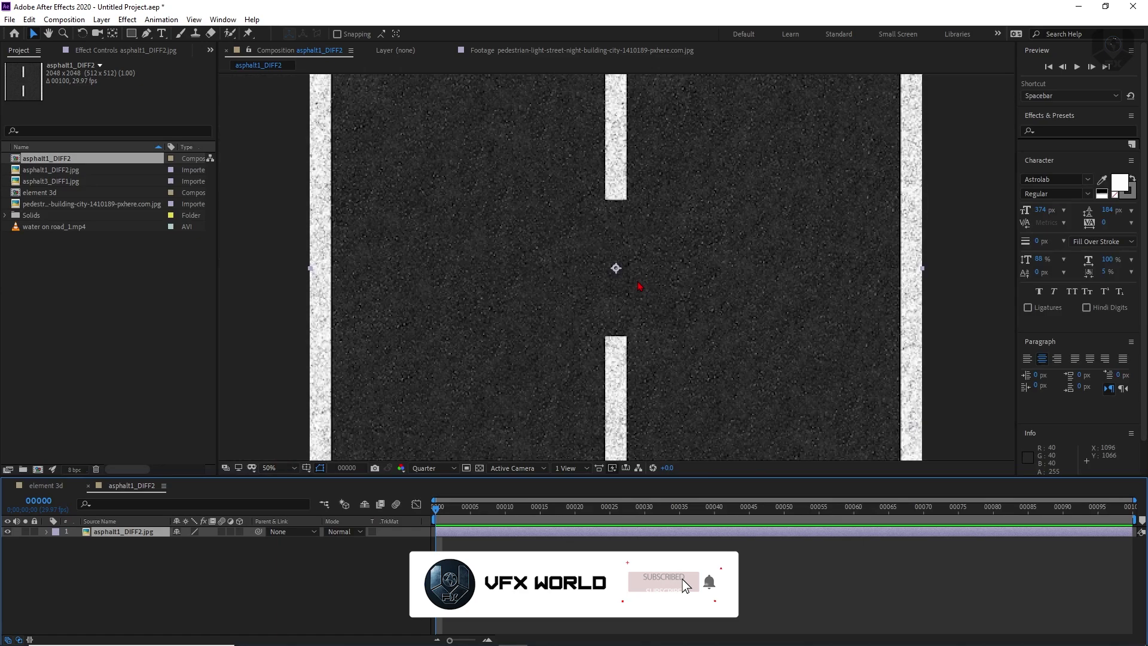
pyautogui.click(447, 469)
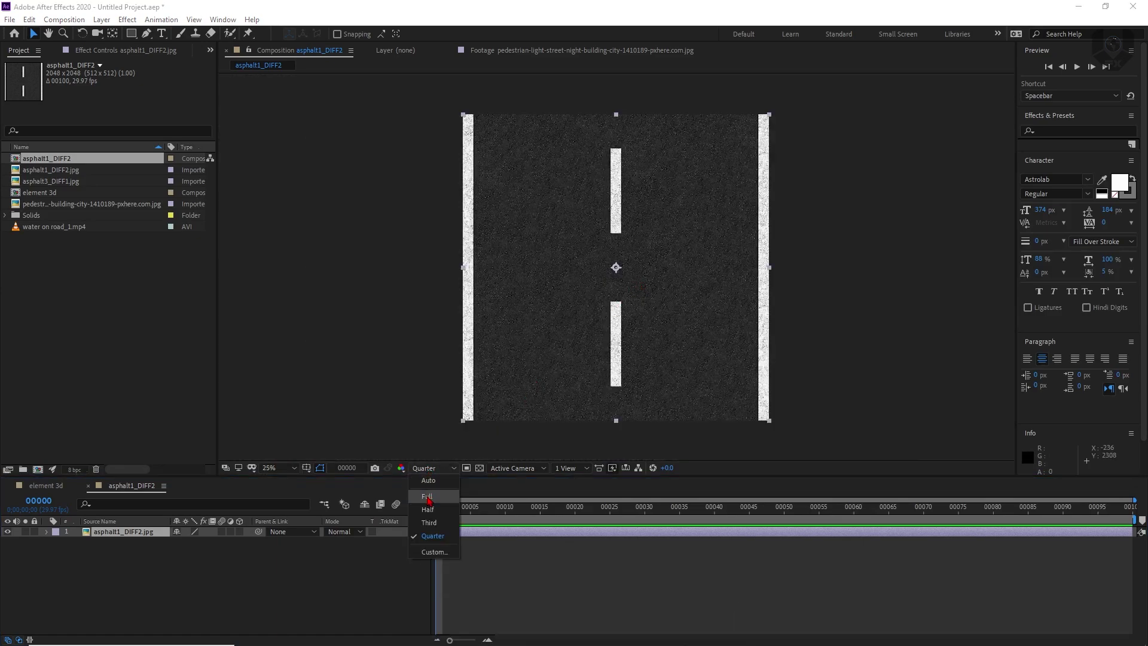
pyautogui.click(429, 495)
pyautogui.hotkey('shift', '/')
pyautogui.click(336, 583)
# Add asphalt3_DIFF1.jpg above the asphalt1_DIFF2.jpg layer and set its blending mode to Multiply
pyautogui.moveTo(84, 181); pyautogui.dragTo(134, 534)
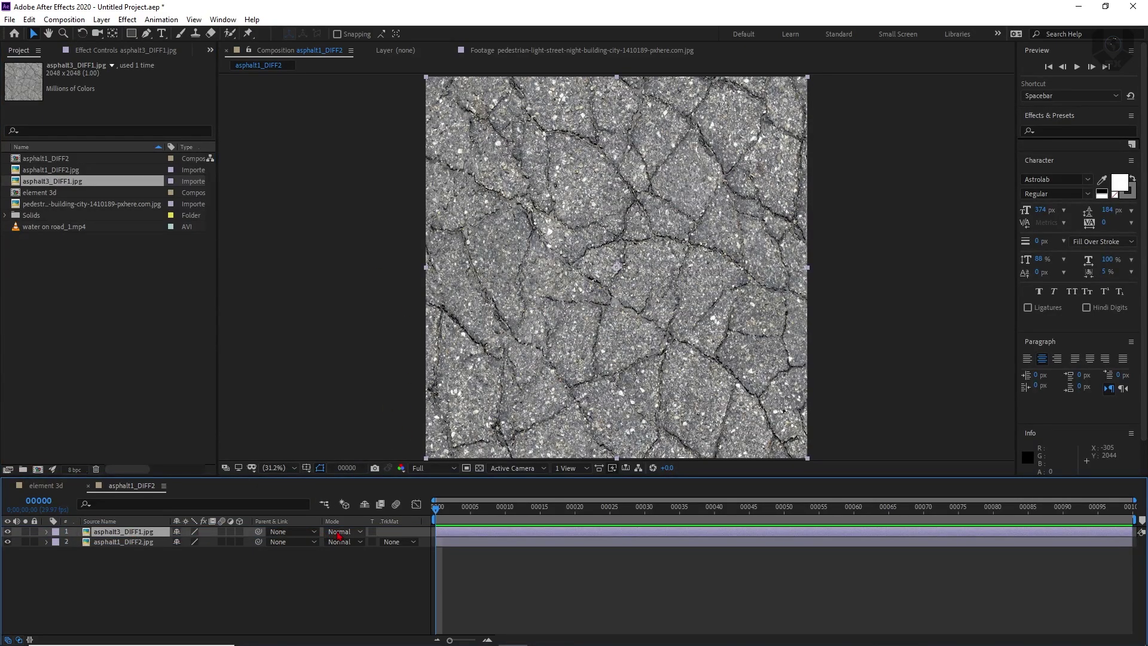
pyautogui.click(338, 531)
pyautogui.click(387, 69)
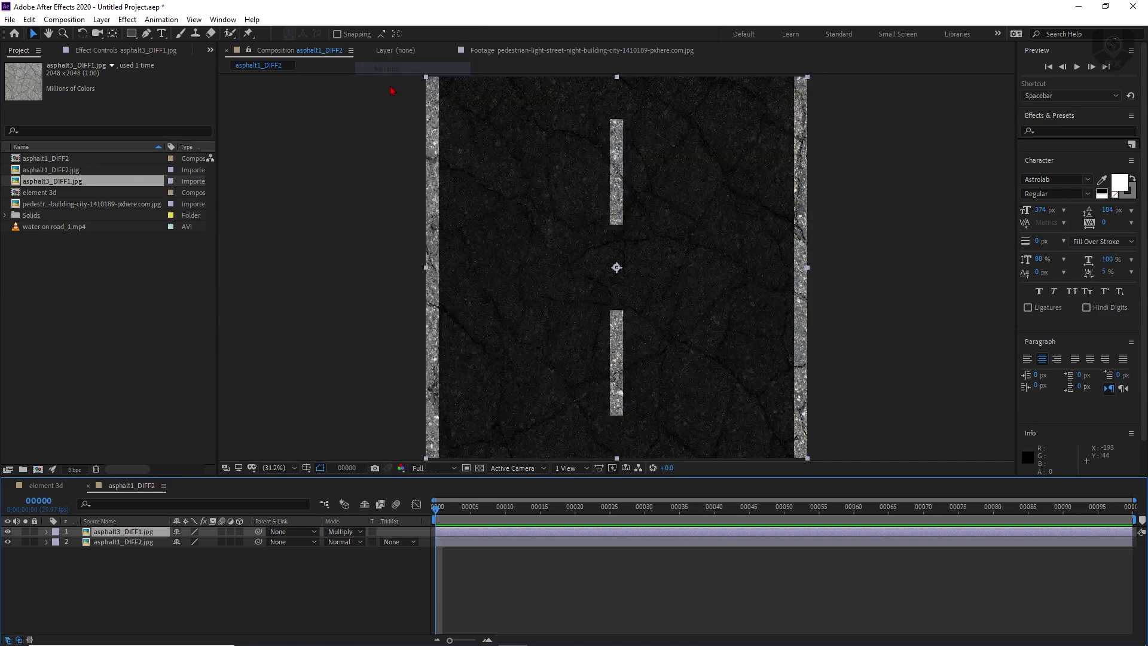
# Apply Levels to the asphalt3_DIFF1.jpg layer with Input Black 81.6, Input White 123 and Gamma 1.86
pyautogui.scroll(6, 622, 245)
pyautogui.scroll(-4, 623, 245)
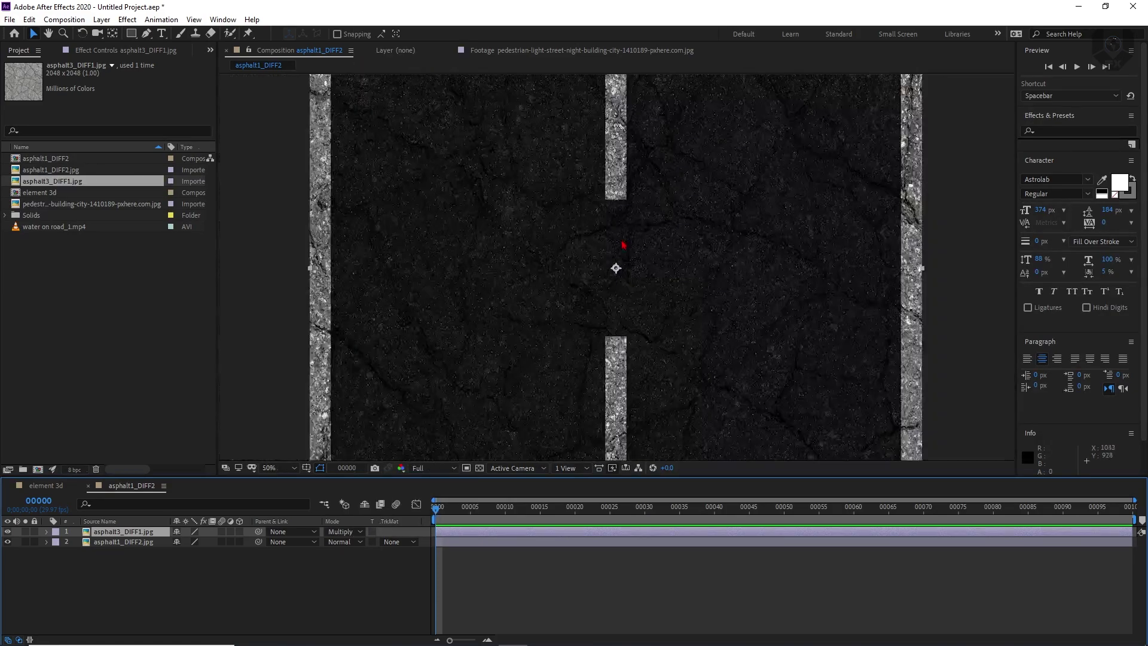
pyautogui.scroll(5, 648, 251)
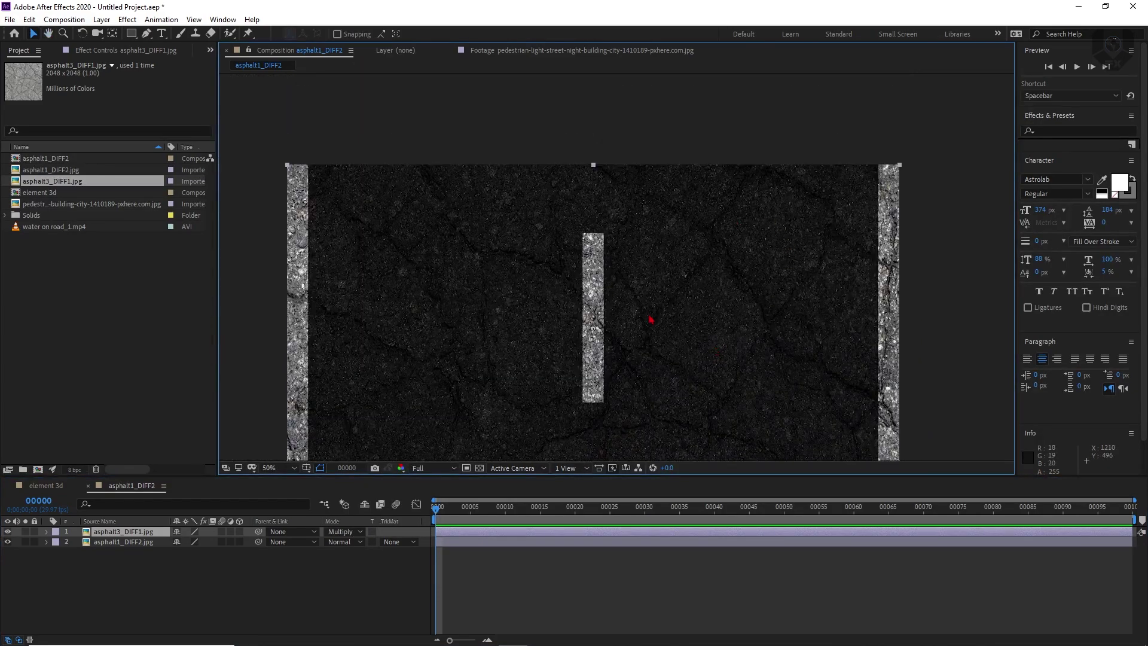
pyautogui.moveTo(651, 318); pyautogui.dragTo(702, 244)
pyautogui.scroll(-2, 695, 250)
pyautogui.moveTo(674, 287); pyautogui.dragTo(645, 226)
pyautogui.scroll(2, 644, 227)
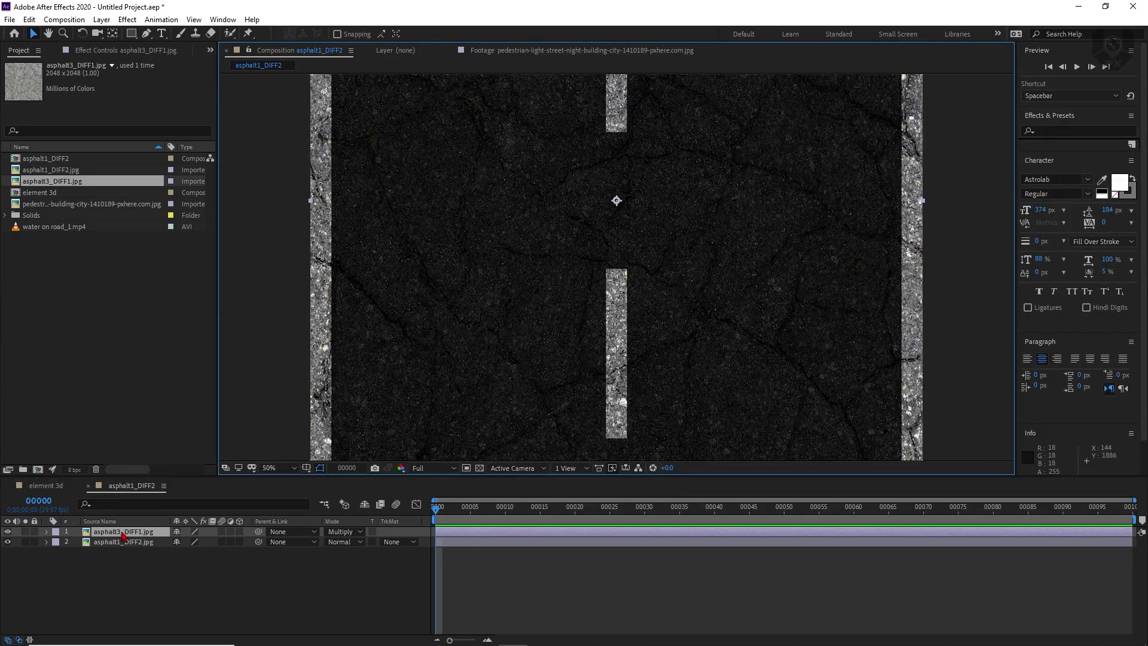
pyautogui.rightClick(122, 531)
pyautogui.moveTo(177, 367)
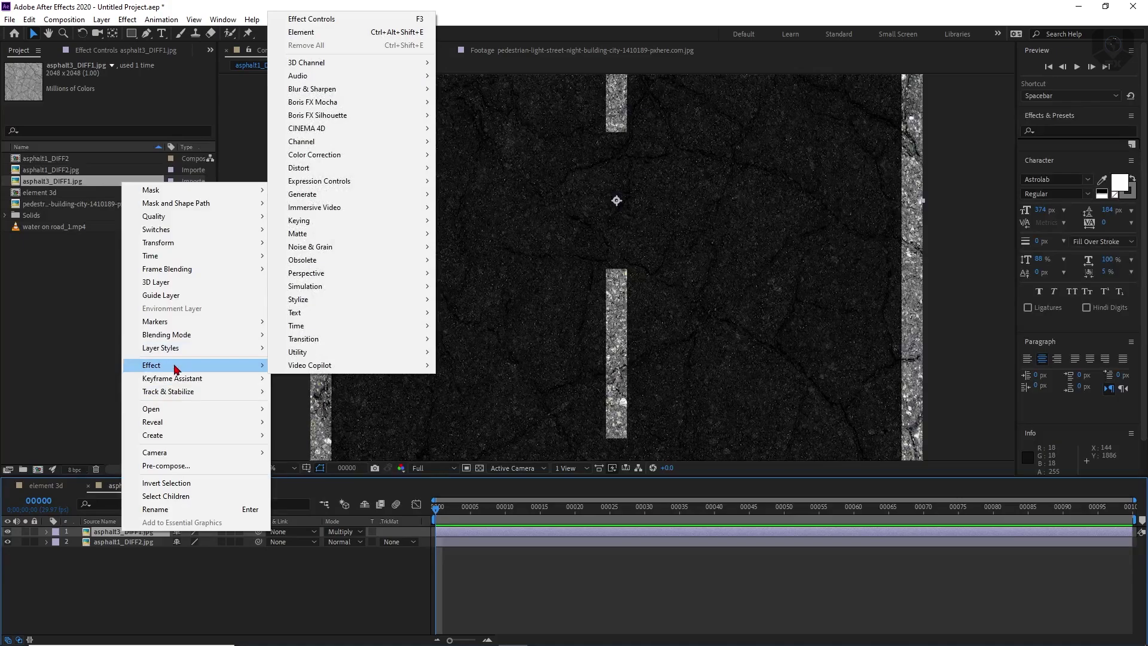
pyautogui.moveTo(380, 155)
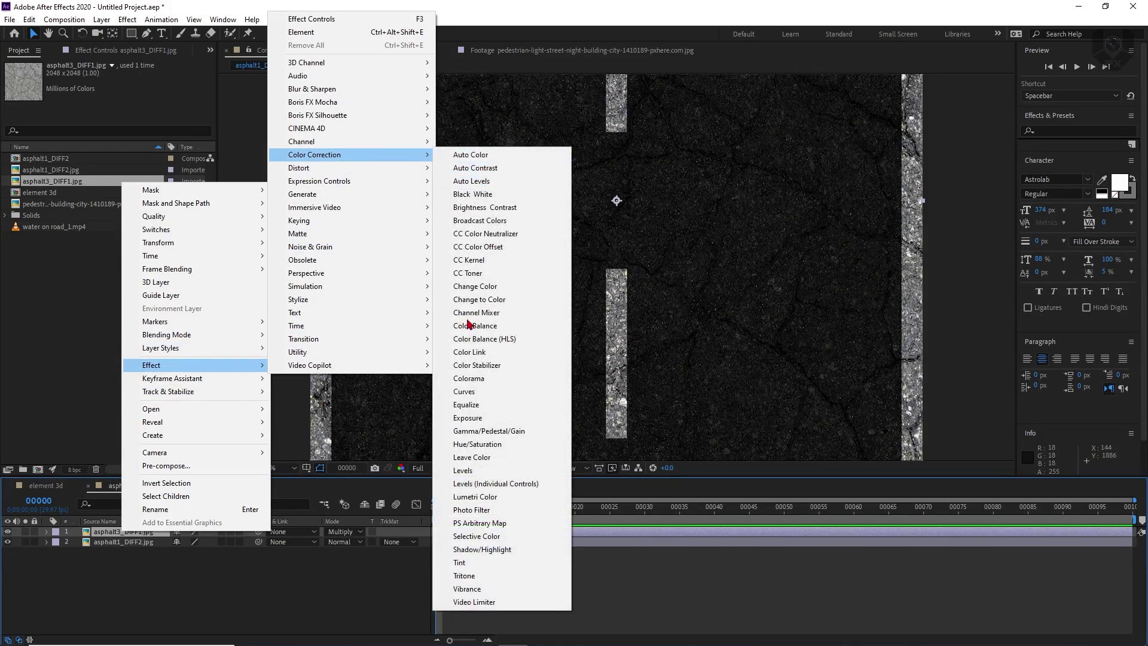
pyautogui.click(534, 467)
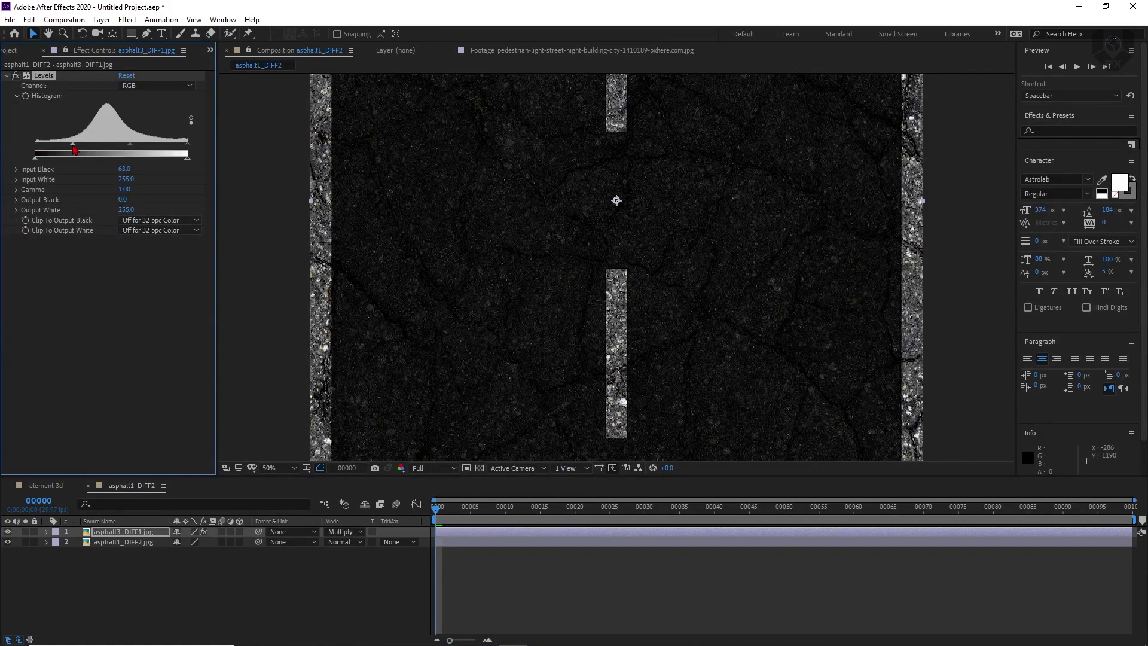
pyautogui.moveTo(187, 151); pyautogui.dragTo(122, 151)
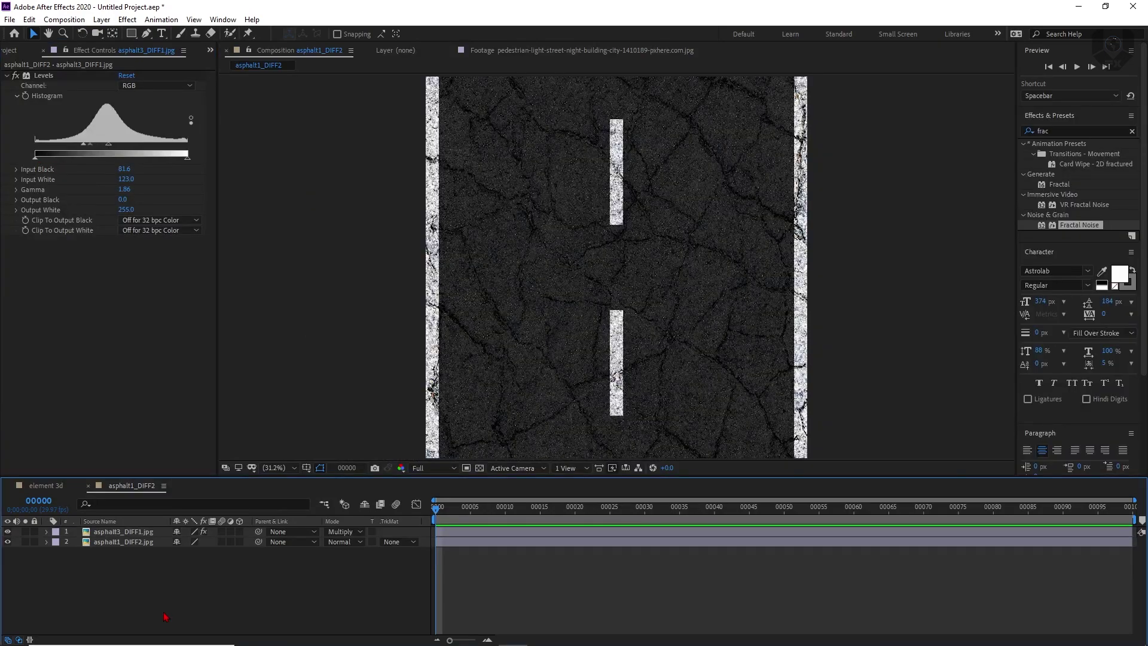
# Add a gray 2048 × 2048 px solid named noise above the asphalt layers
pyautogui.rightClick(166, 616)
pyautogui.moveTo(290, 481)
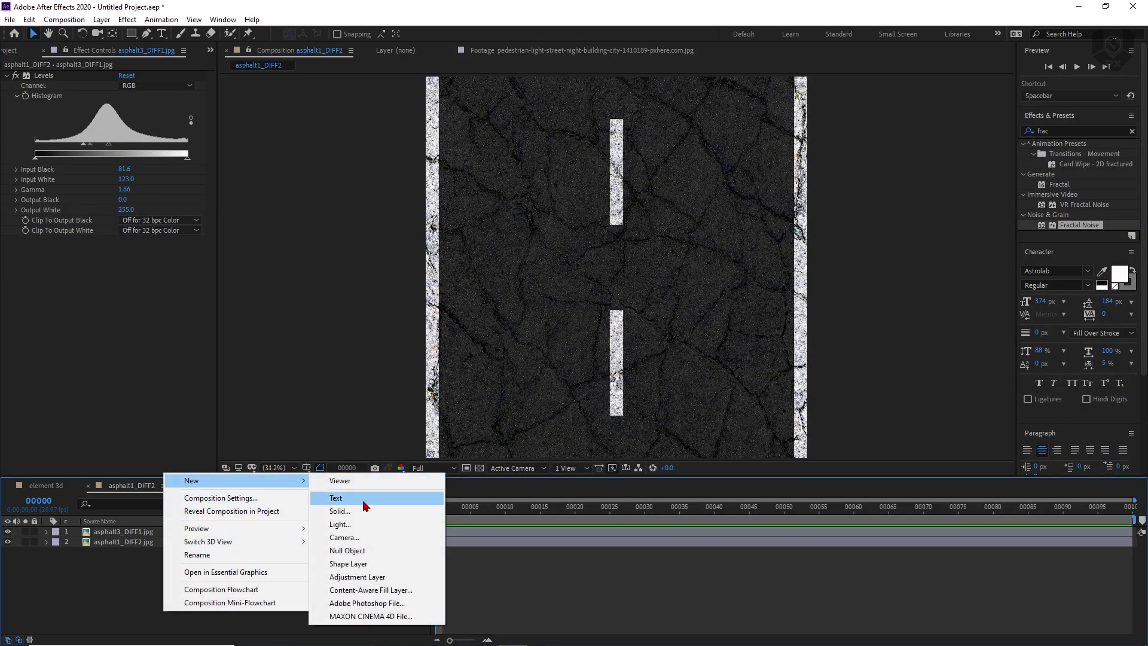
pyautogui.click(363, 512)
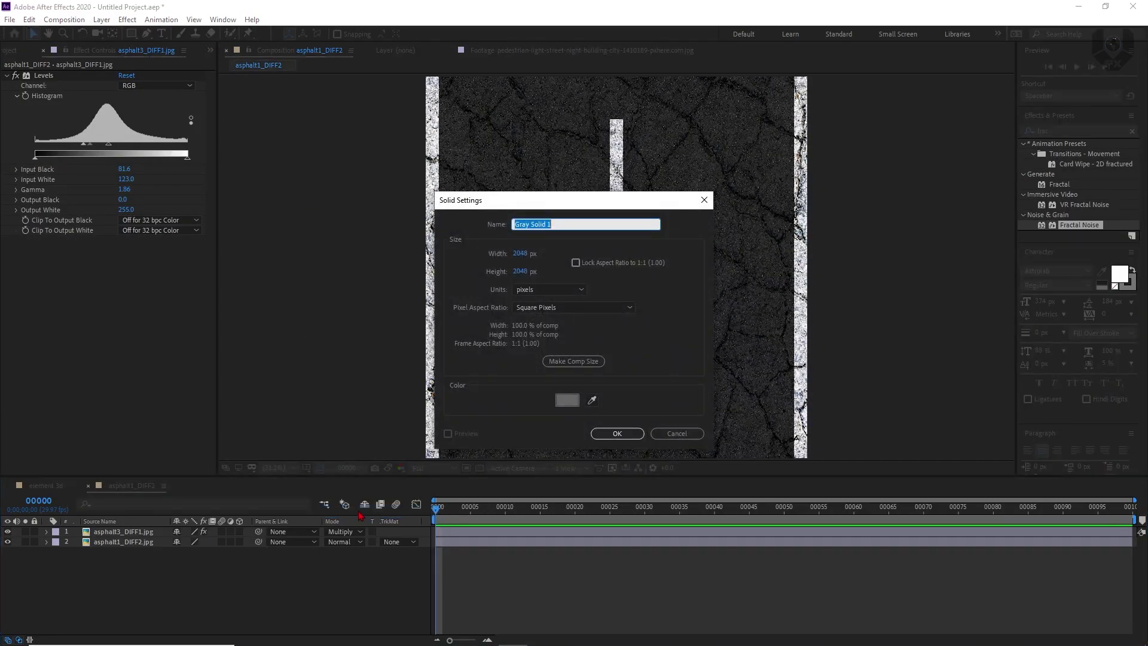
pyautogui.write('noise')
pyautogui.click(611, 432)
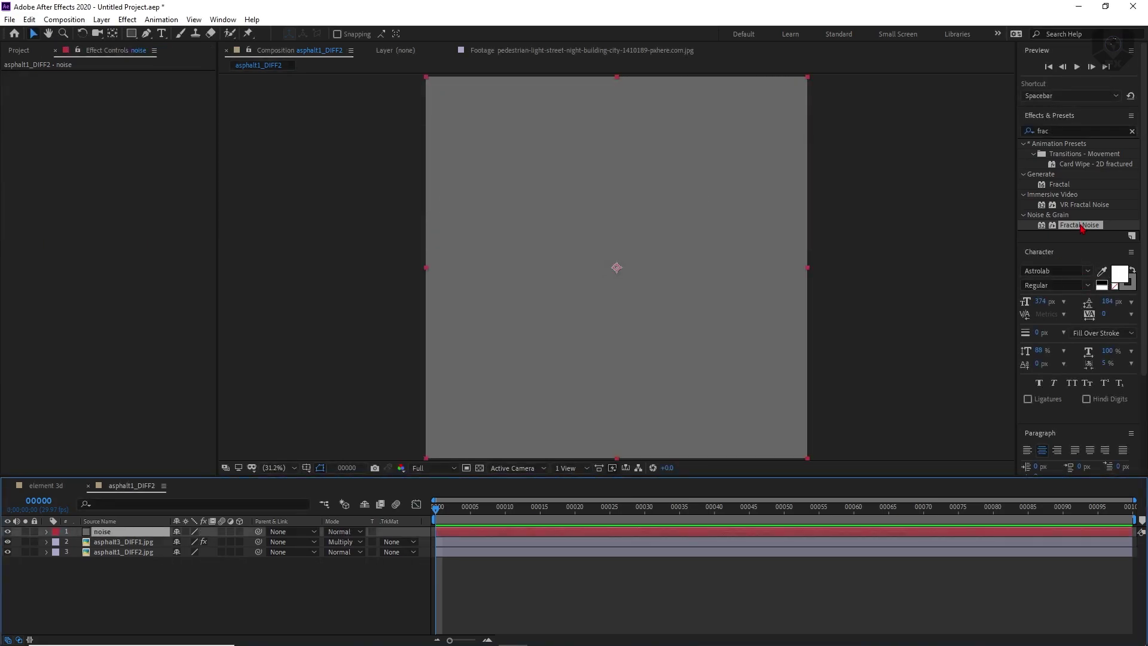
# Apply Fractal Noise to the noise solid with Scale 1500, Complexity 8 and Invert enabled
pyautogui.moveTo(1082, 227); pyautogui.dragTo(569, 283)
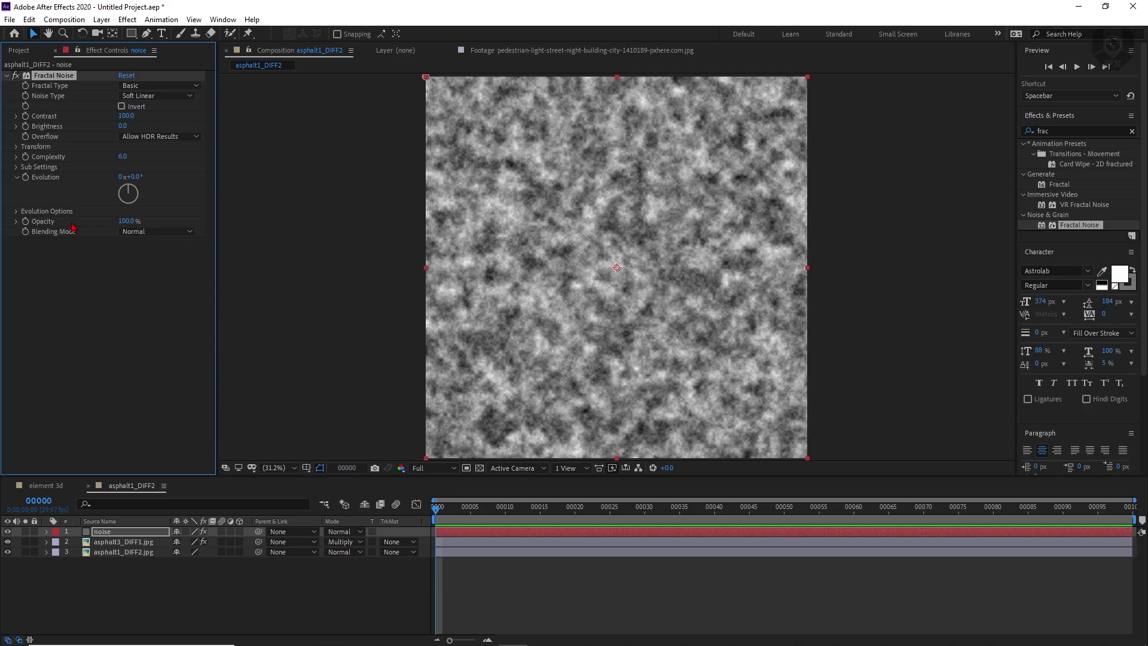
pyautogui.click(16, 146)
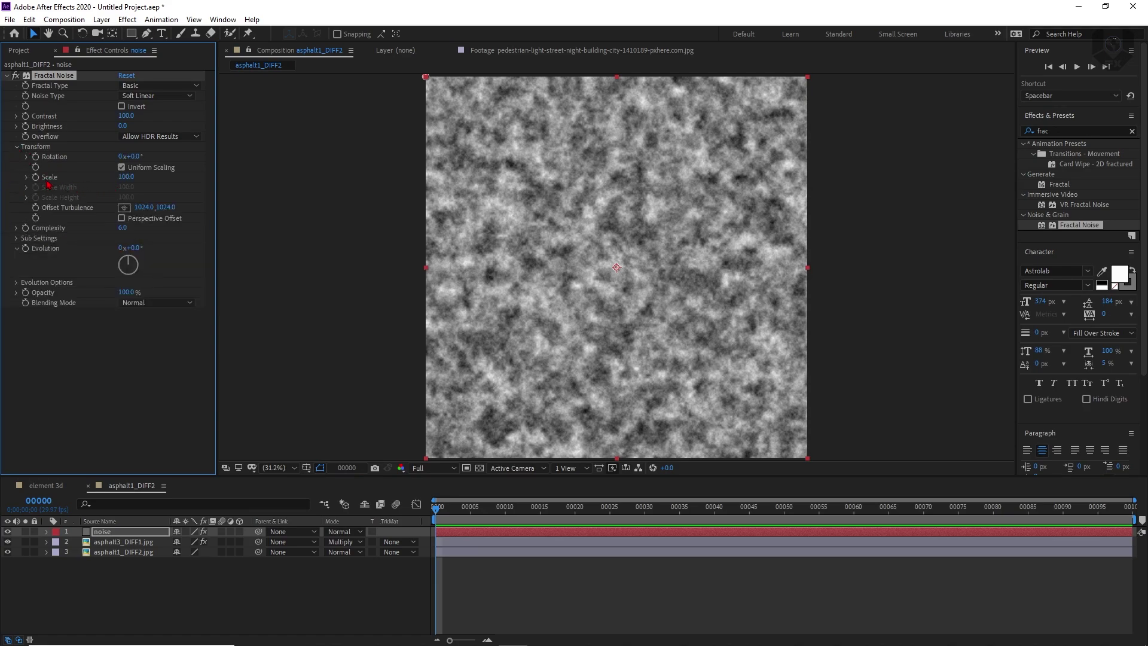
pyautogui.click(123, 177)
pyautogui.write('1500')
pyautogui.press('Return')
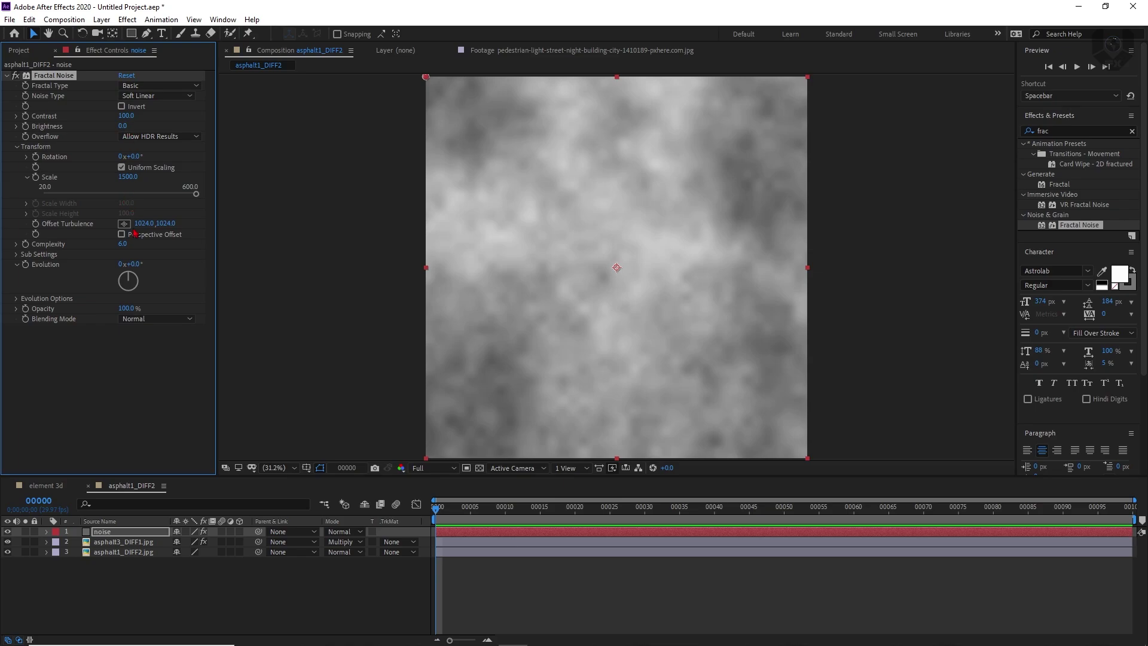
pyautogui.click(126, 245)
pyautogui.write('8')
pyautogui.press('Return')
pyautogui.click(121, 106)
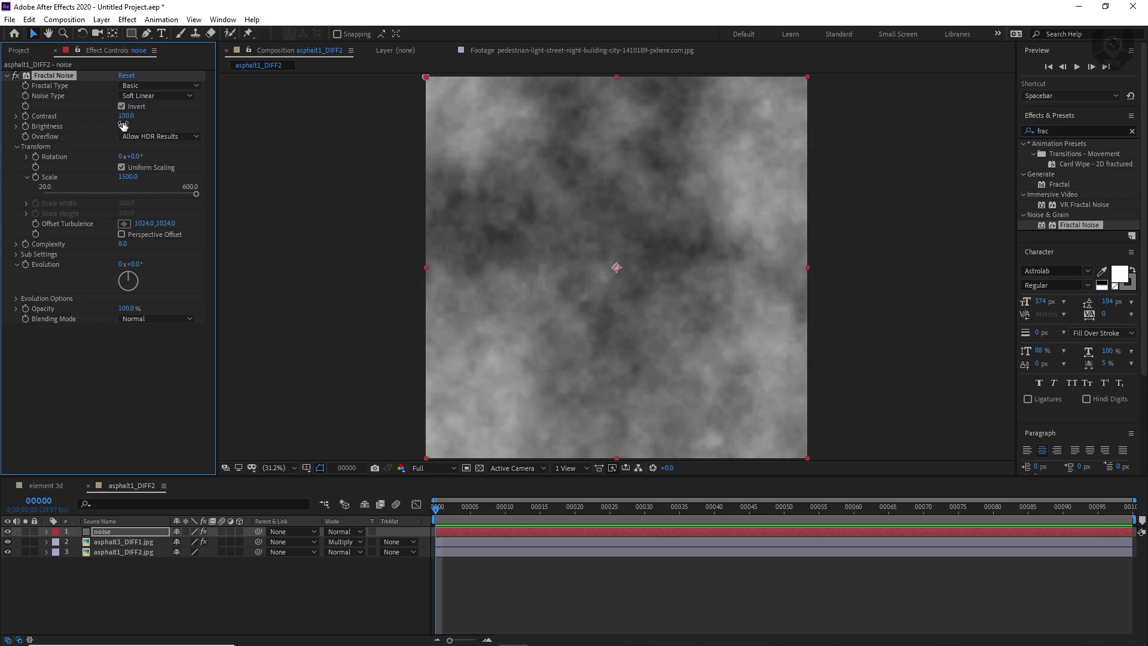
# Adjust the Fractal Noise to Contrast 735, Brightness 99 and Offset Turbulence 21533, 4504
pyautogui.moveTo(124, 126); pyautogui.dragTo(196, 124)
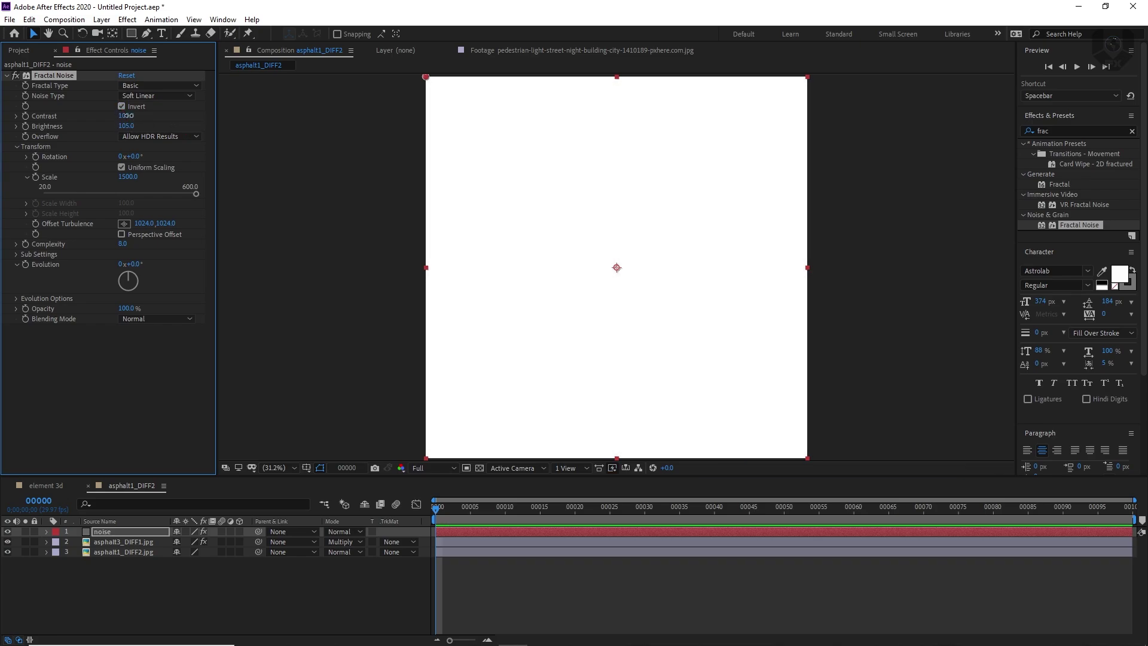
pyautogui.moveTo(126, 116); pyautogui.dragTo(546, 108)
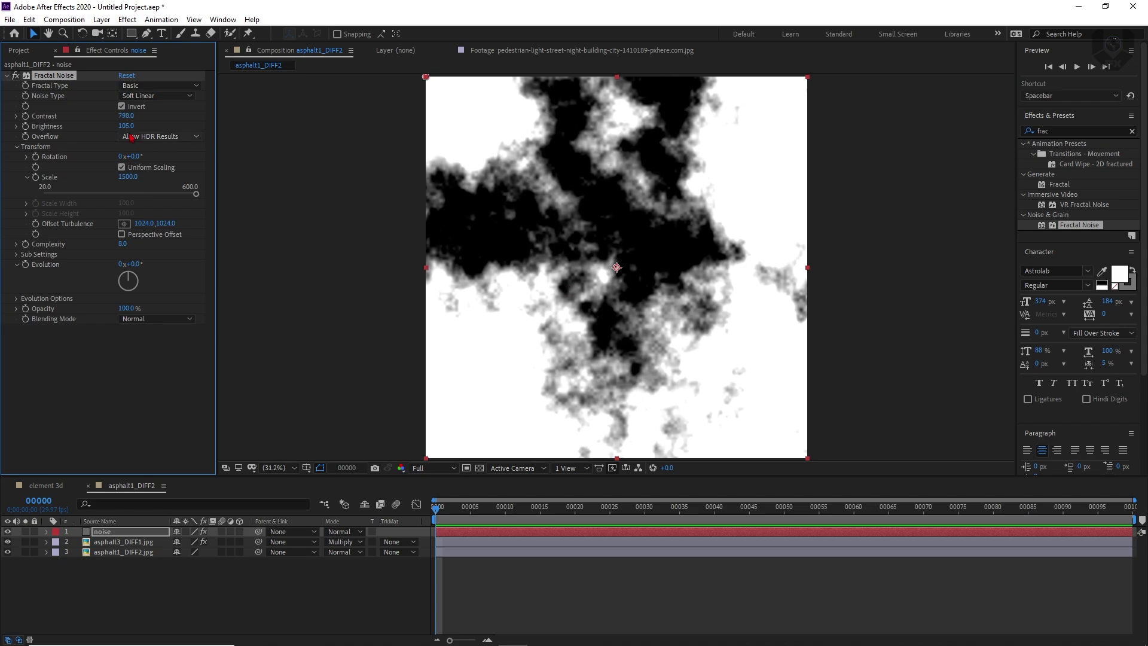
pyautogui.moveTo(125, 126); pyautogui.dragTo(149, 115)
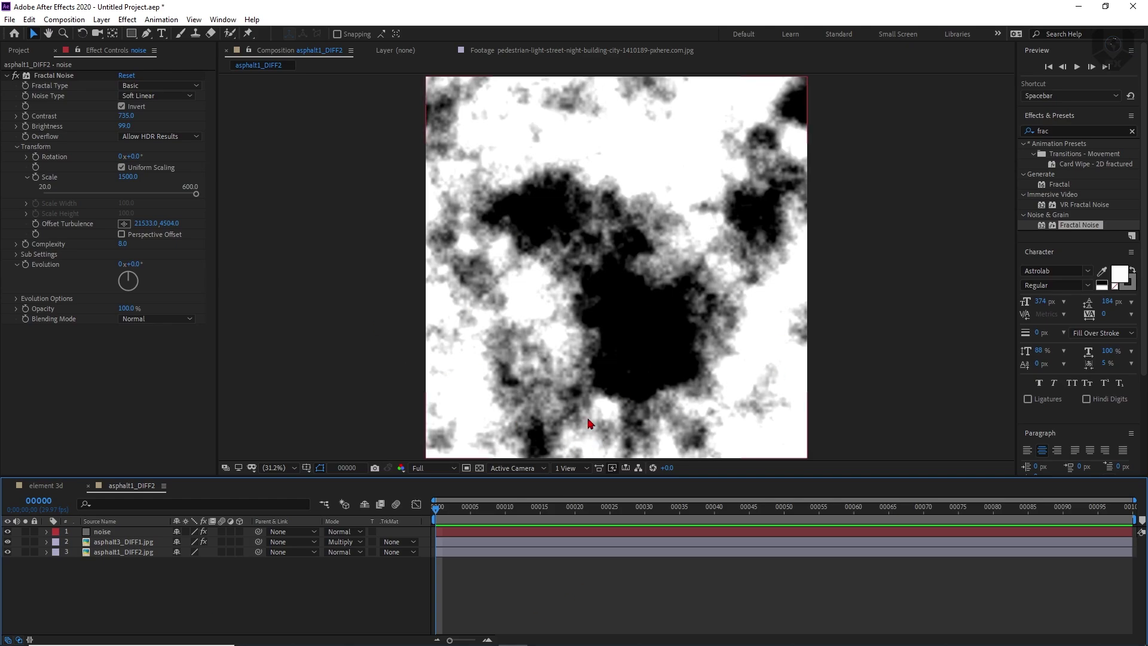
# Set the noise layer's blending mode to Darken and refine its noise to Contrast 740, Brightness 89 and Offset Turbulence 21449, 4504
pyautogui.click(352, 535)
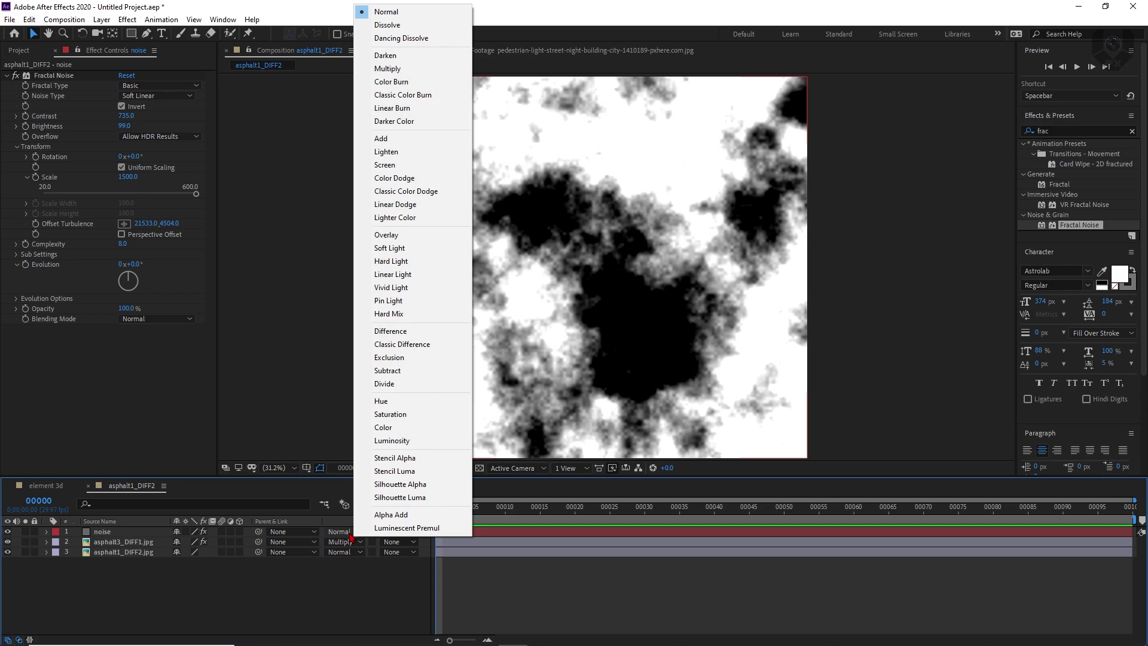
pyautogui.click(410, 55)
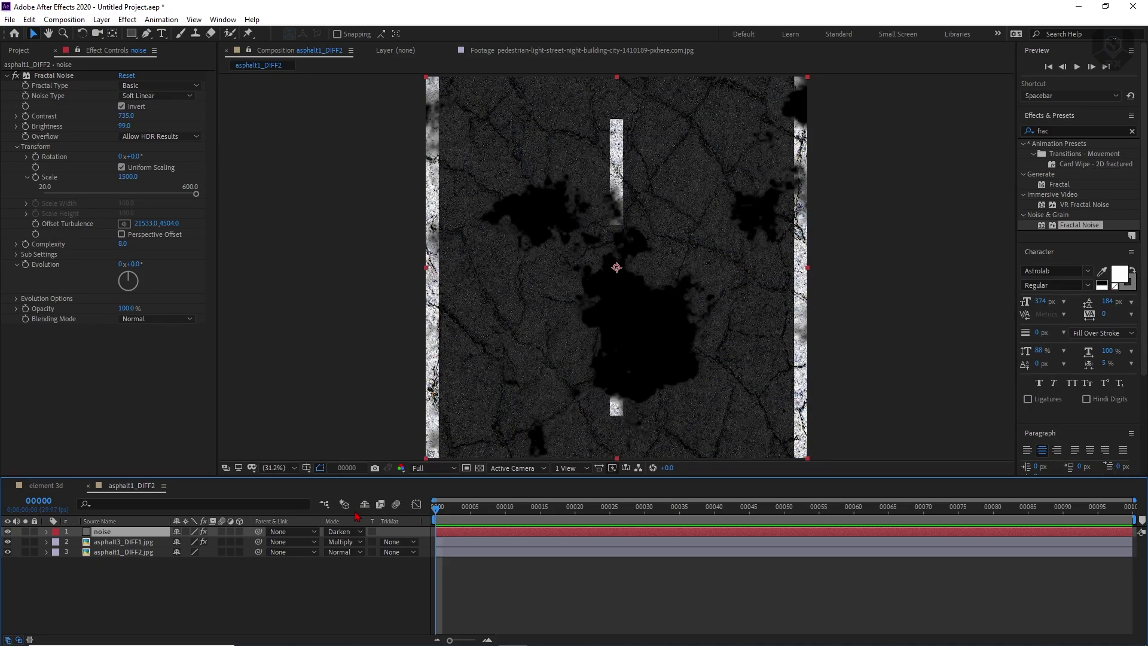
pyautogui.click(242, 611)
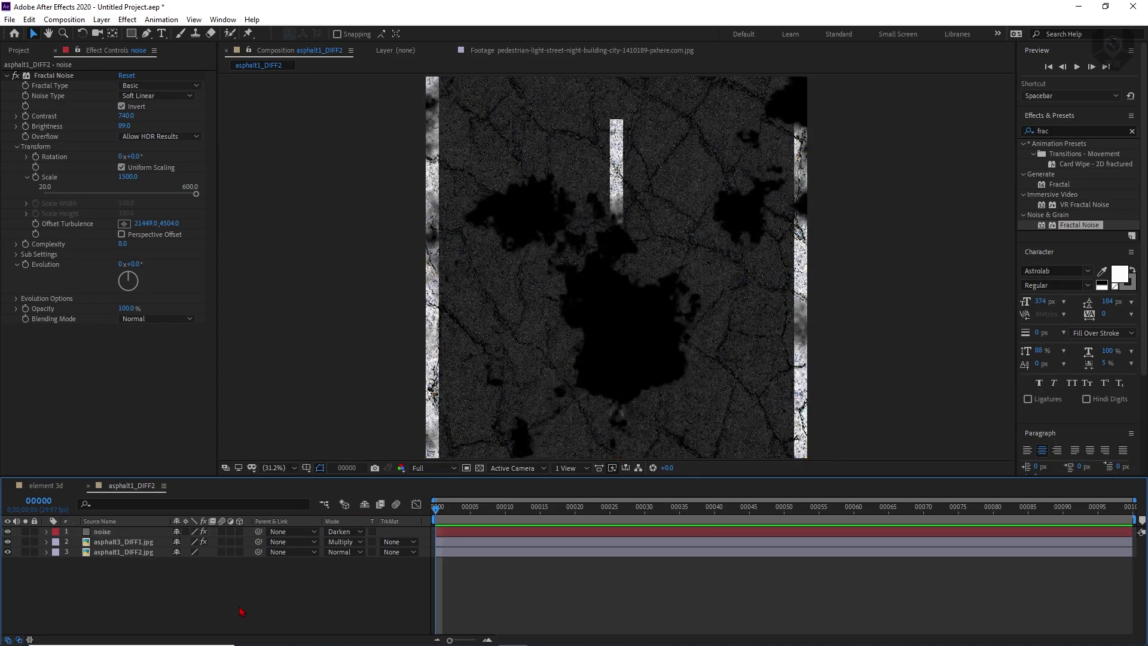
# Add a gray 2048 × 2048 px solid named rain drops above the noise layer
pyautogui.rightClick(242, 611)
pyautogui.moveTo(251, 472)
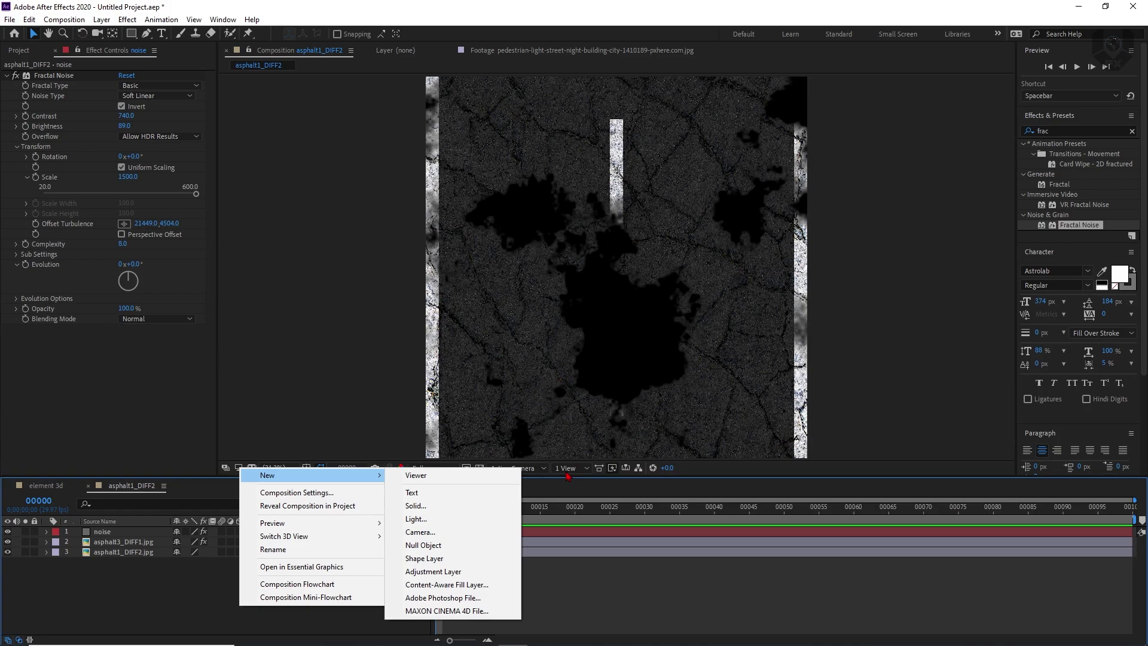
pyautogui.click(443, 507)
pyautogui.write('rain drops')
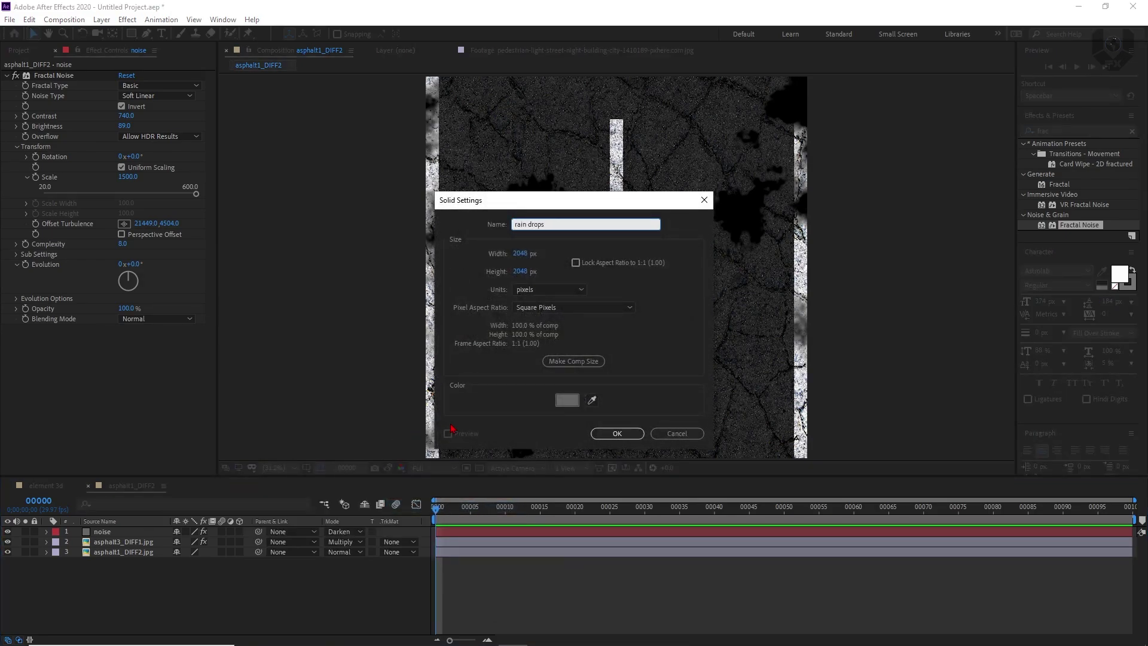
pyautogui.click(634, 434)
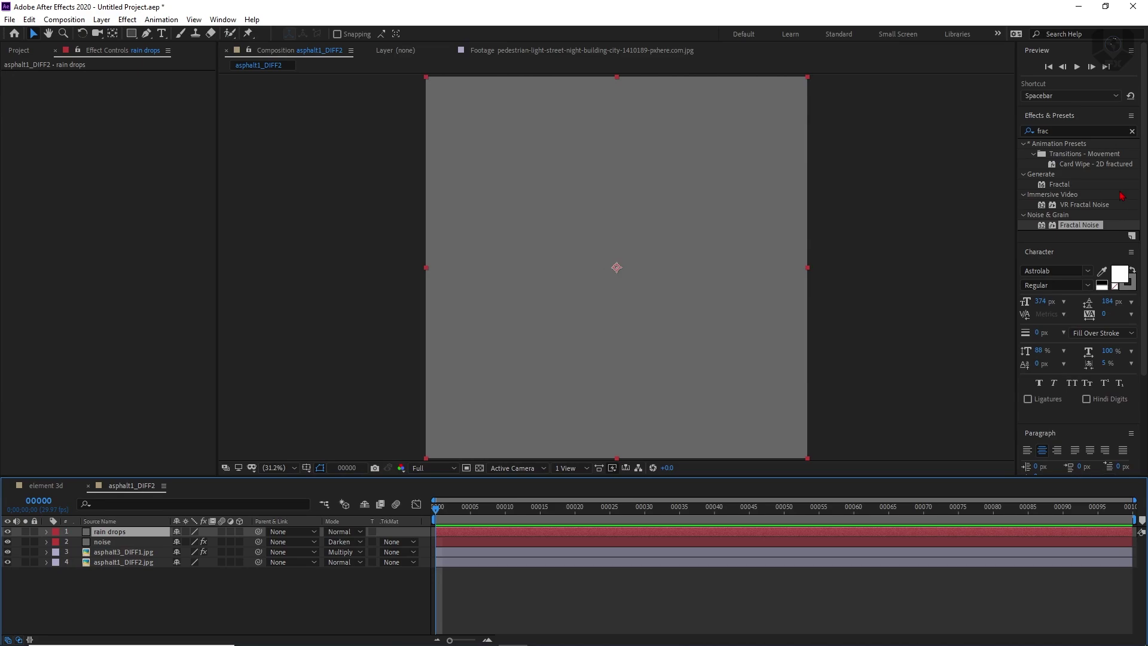
# Apply CC Particle Systems II to the rain drops layer and move the current time to frame 15
pyautogui.click(1036, 133)
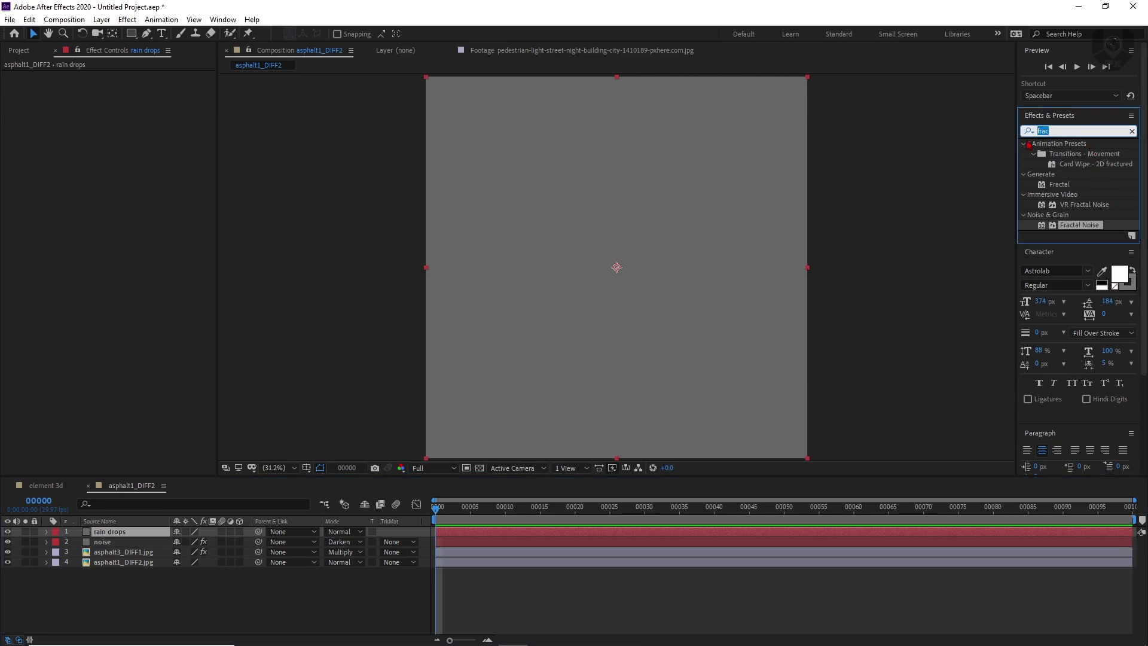
pyautogui.write('cc')
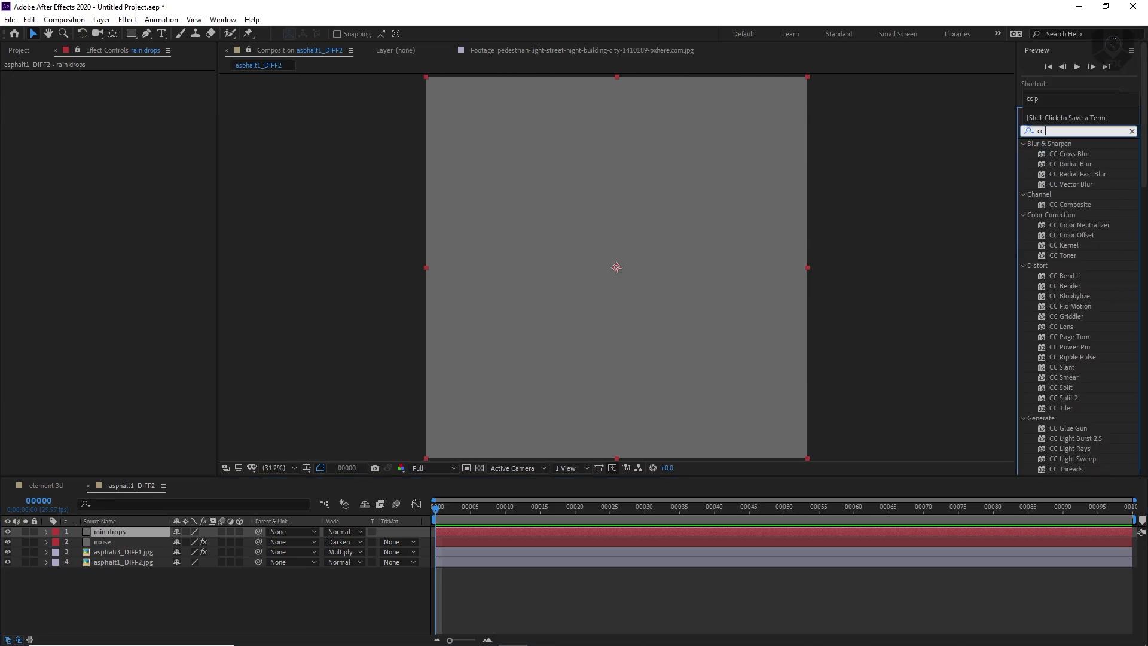
pyautogui.write(' part')
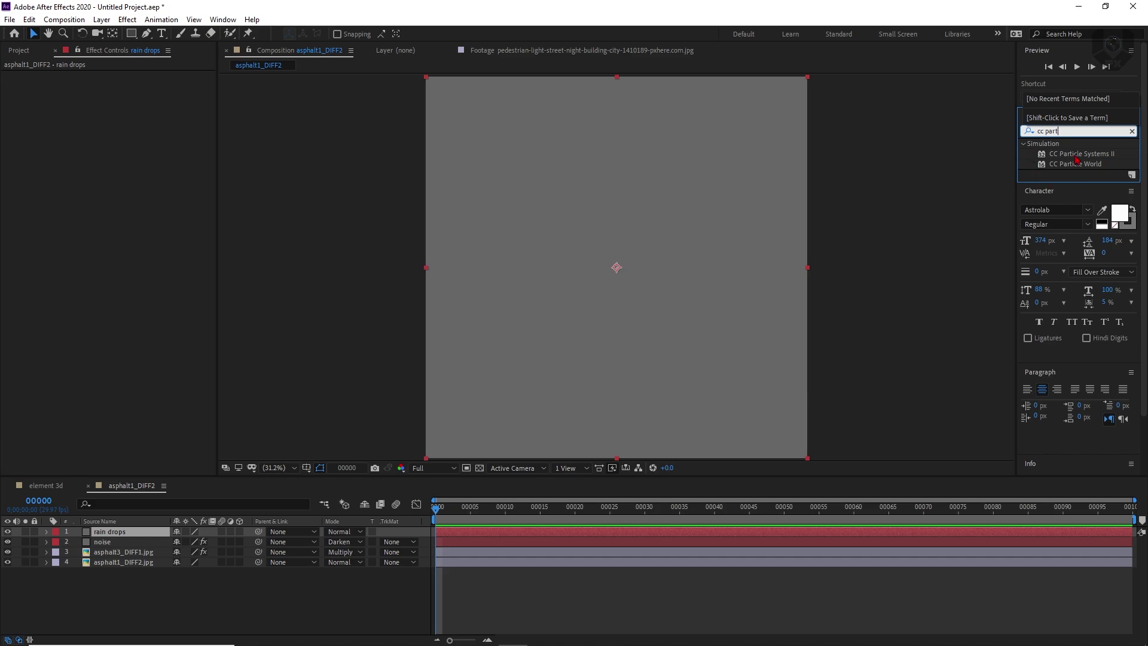
pyautogui.moveTo(1076, 159); pyautogui.dragTo(633, 254)
pyautogui.moveTo(437, 510); pyautogui.dragTo(541, 510)
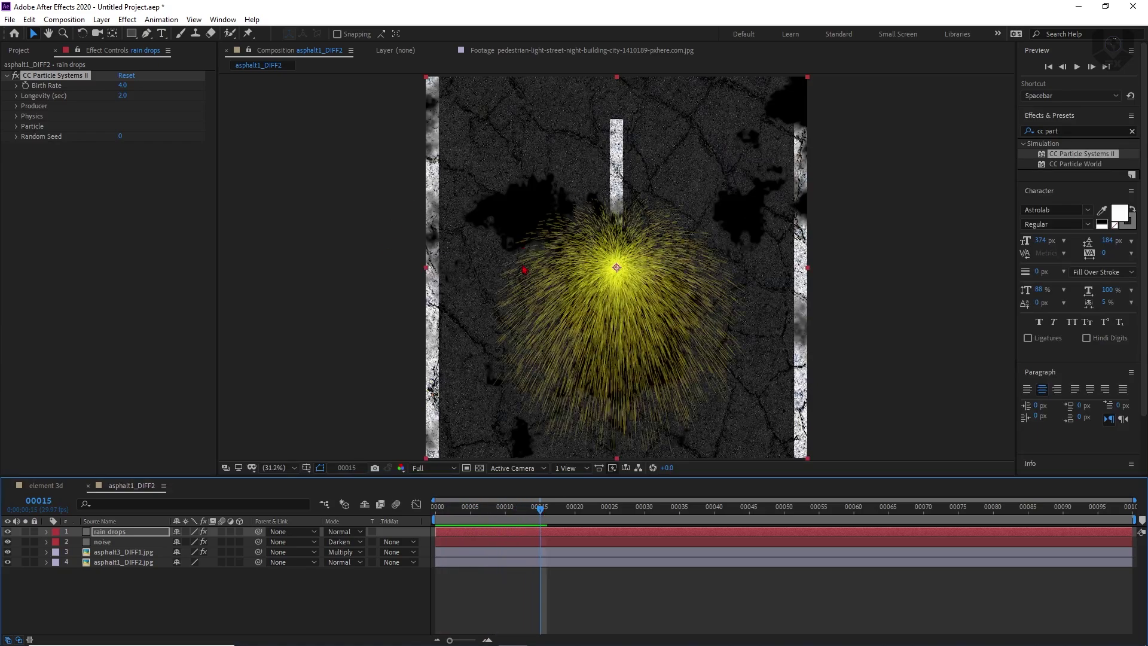
# Set the particle producer's Radius X and Radius Y to 150 so particles spread across the whole texture
pyautogui.click(16, 106)
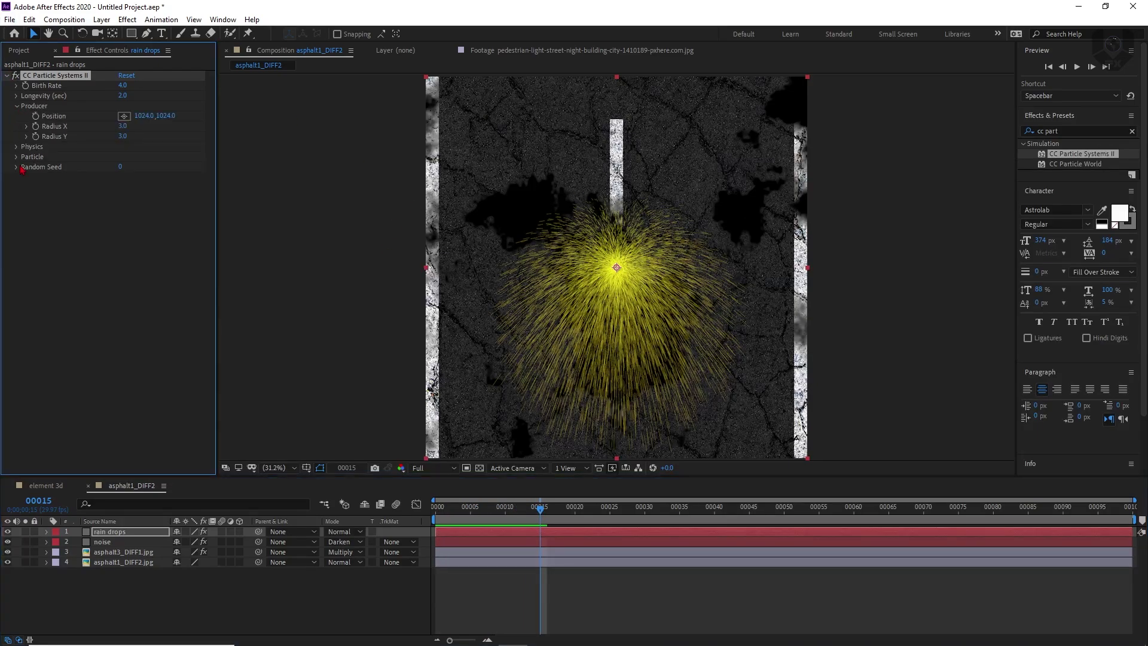
pyautogui.click(123, 126)
pyautogui.write('150')
pyautogui.press('Tab')
pyautogui.write('150')
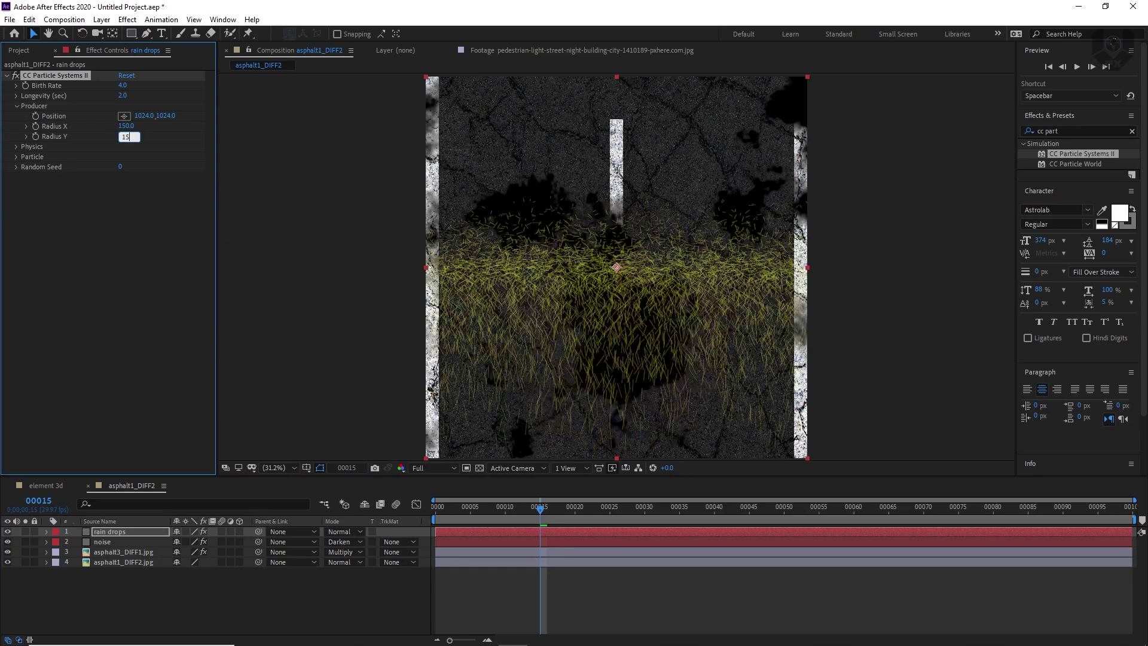
pyautogui.press('Return')
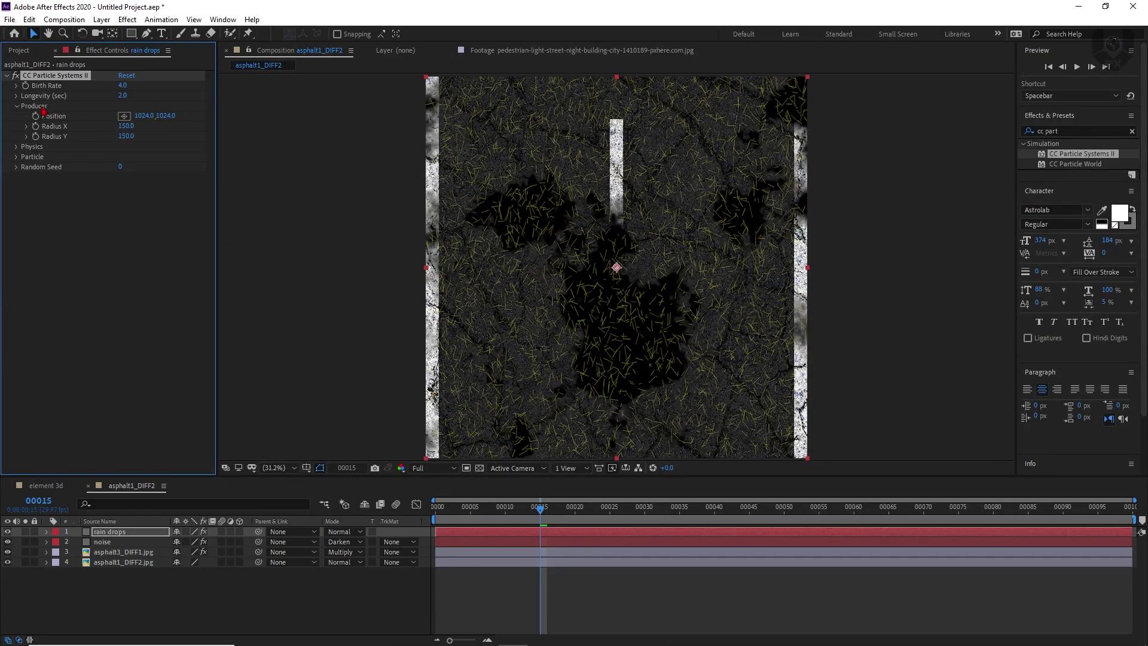
# Set the particle system's Velocity and Gravity to 0 in its physics settings
pyautogui.click(17, 148)
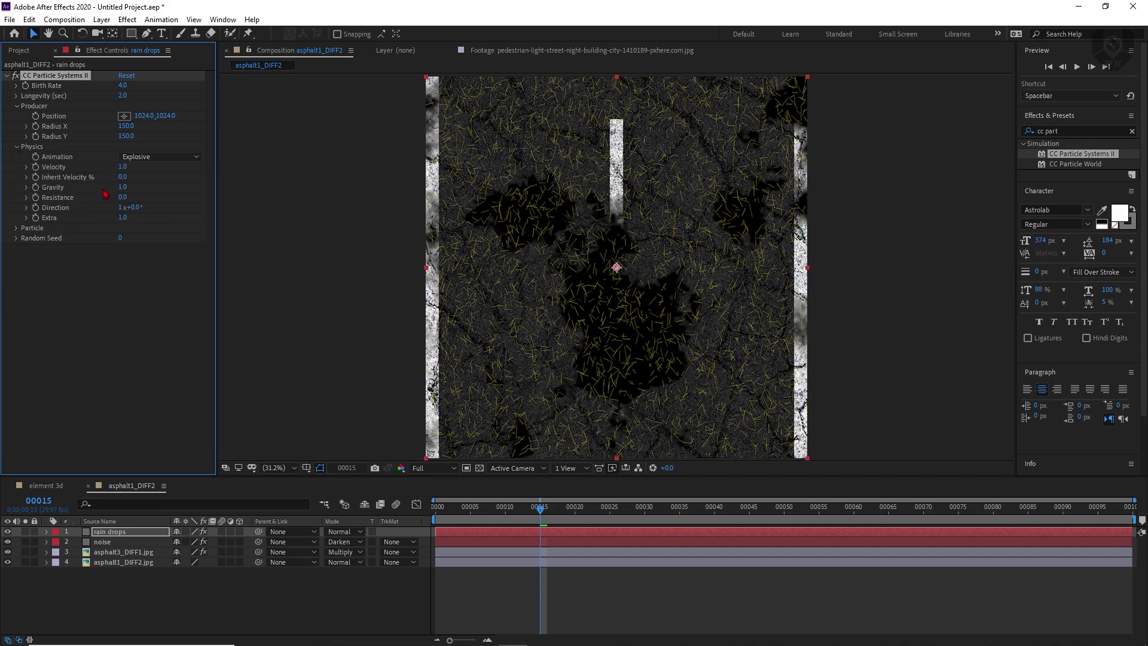
pyautogui.click(121, 167)
pyautogui.press('Return')
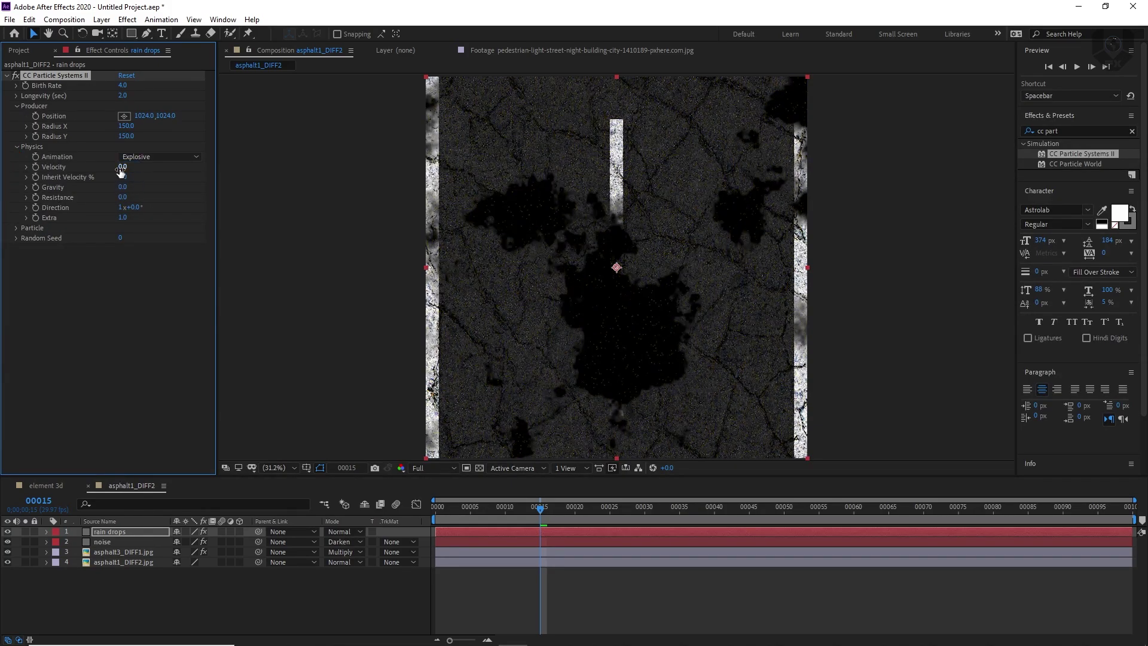
# Change the particle type of the rain drops to Lens Bubble
pyautogui.click(16, 228)
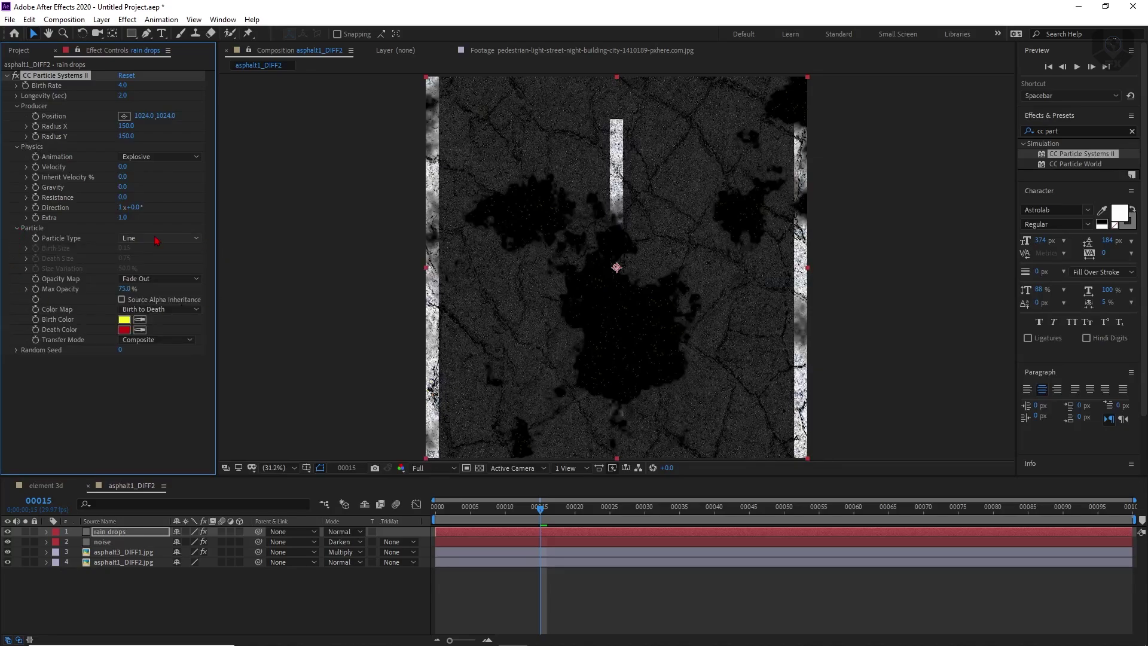
pyautogui.click(133, 241)
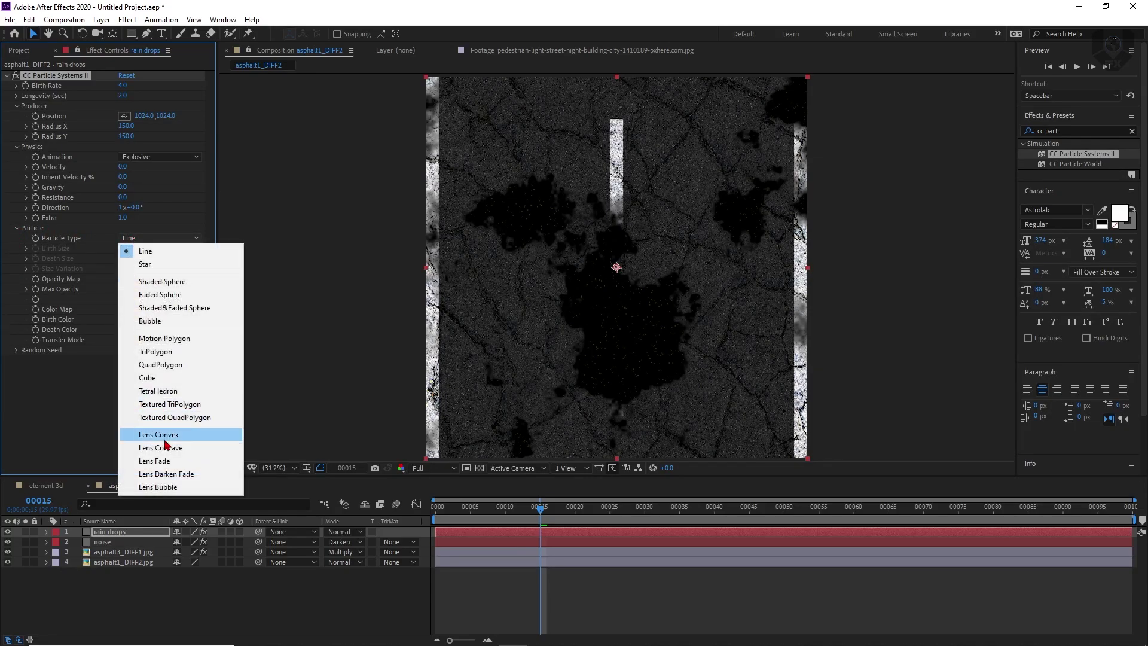
pyautogui.click(165, 489)
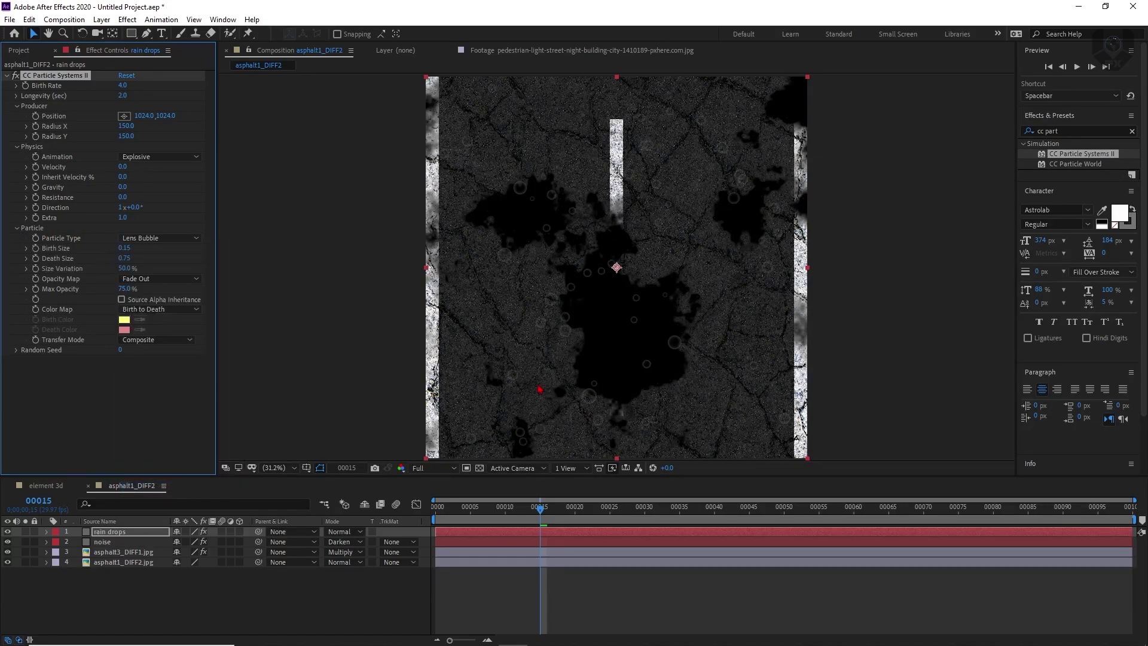
# Set the bubble particles' Max Opacity to 100%
pyautogui.press('.')
pyautogui.press('.')
pyautogui.press('.')
pyautogui.press('.')
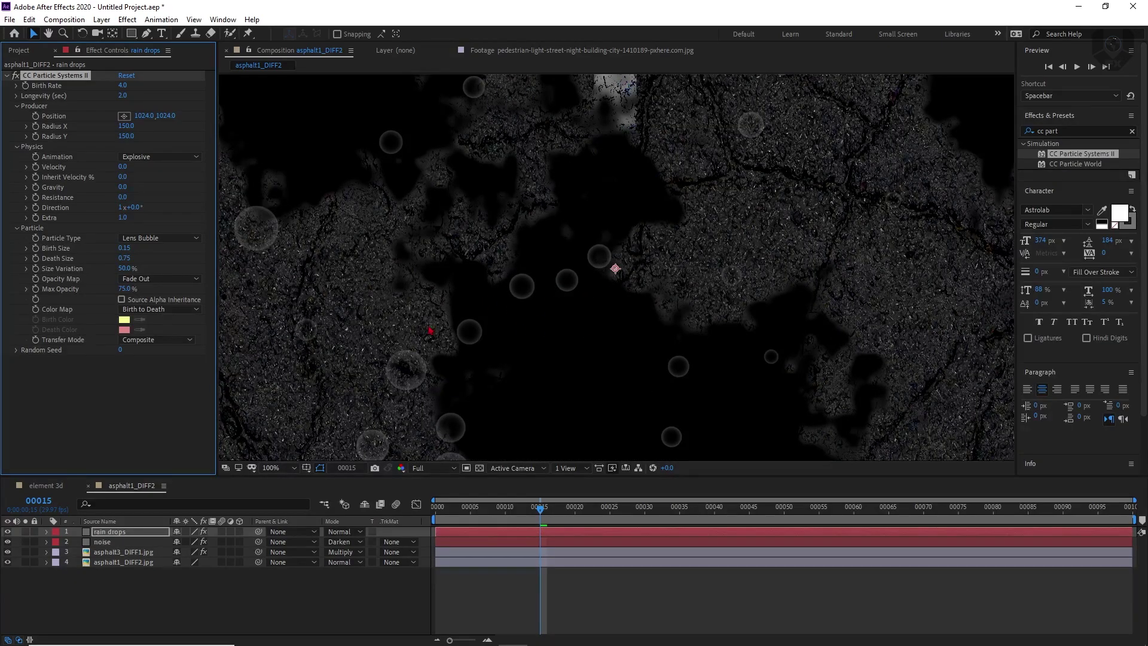
pyautogui.click(123, 257)
pyautogui.click(186, 266)
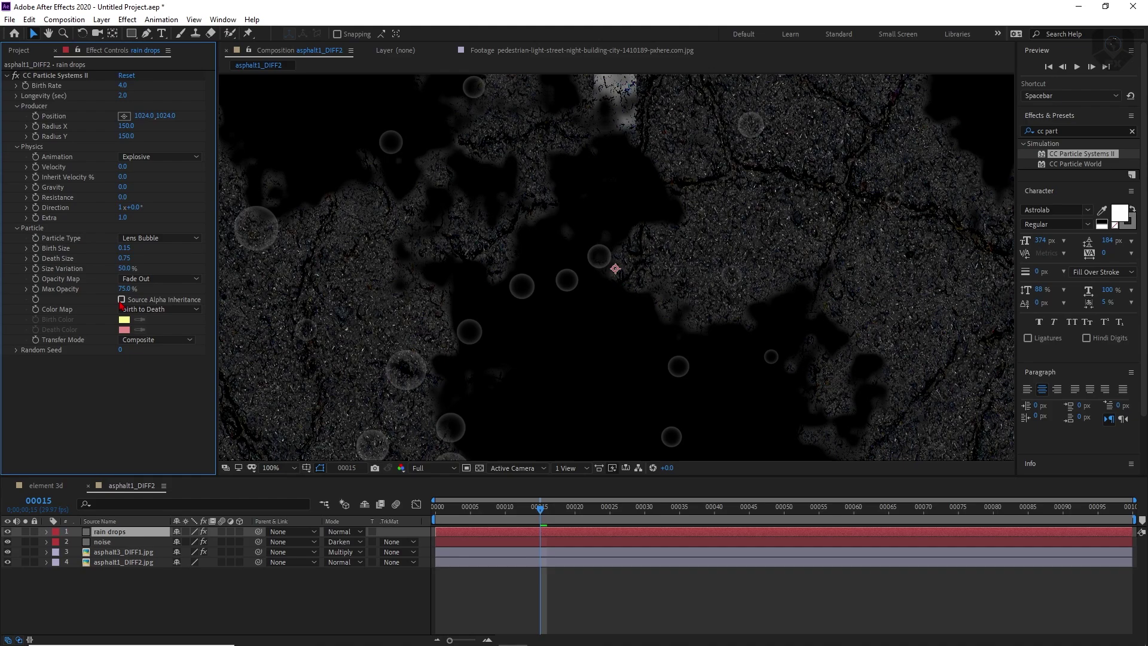
pyautogui.click(128, 289)
pyautogui.write('100')
pyautogui.press('Return')
pyautogui.scroll(-1, 522, 285)
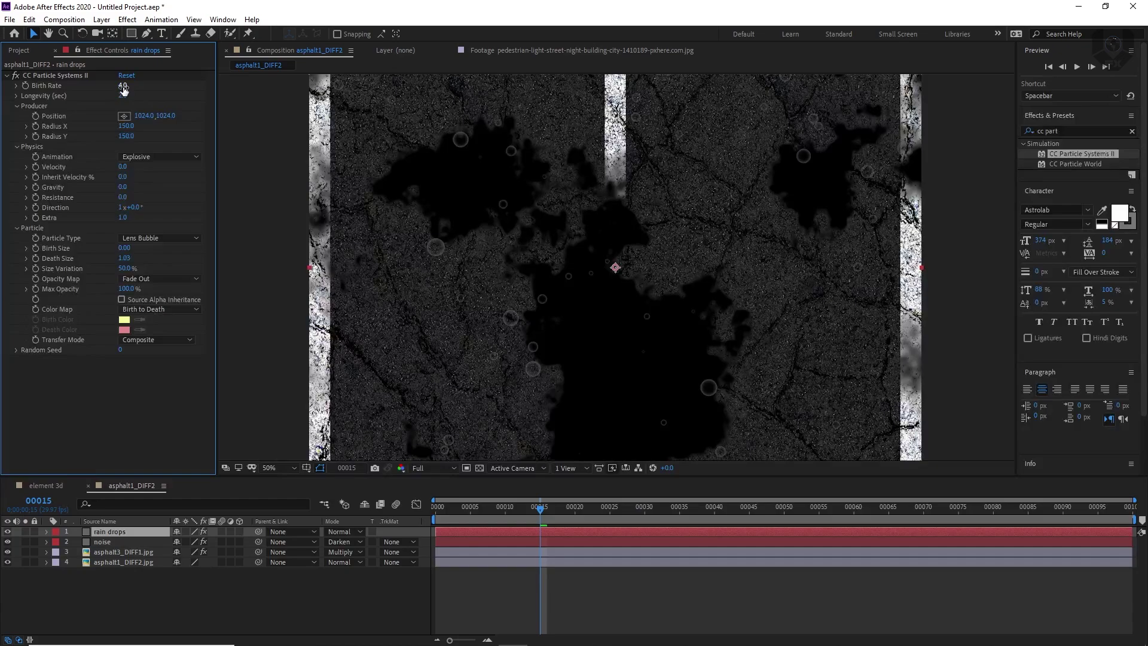
# Set the particles' Birth Rate to 5, Birth Size to 0.14 and Death Size to 0.89, and preview them at frame 26
pyautogui.click(123, 87)
pyautogui.press('Return')
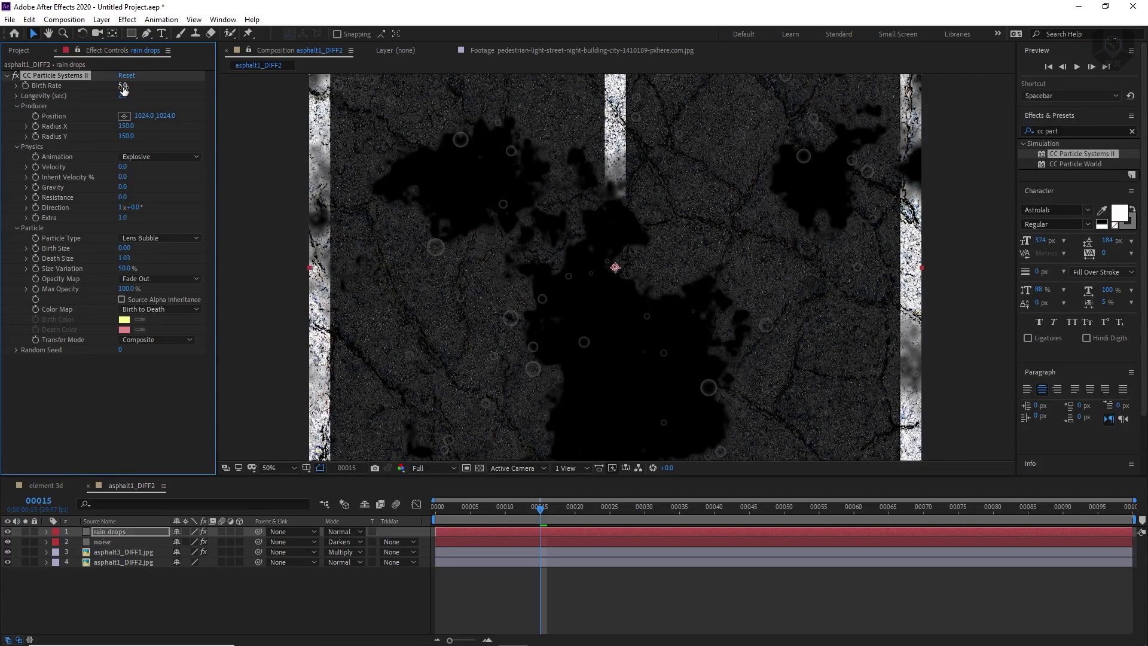
pyautogui.moveTo(126, 247)
pyautogui.mouseDown()
pyautogui.moveTo(129, 261)
pyautogui.moveTo(115, 260)
pyautogui.mouseUp()
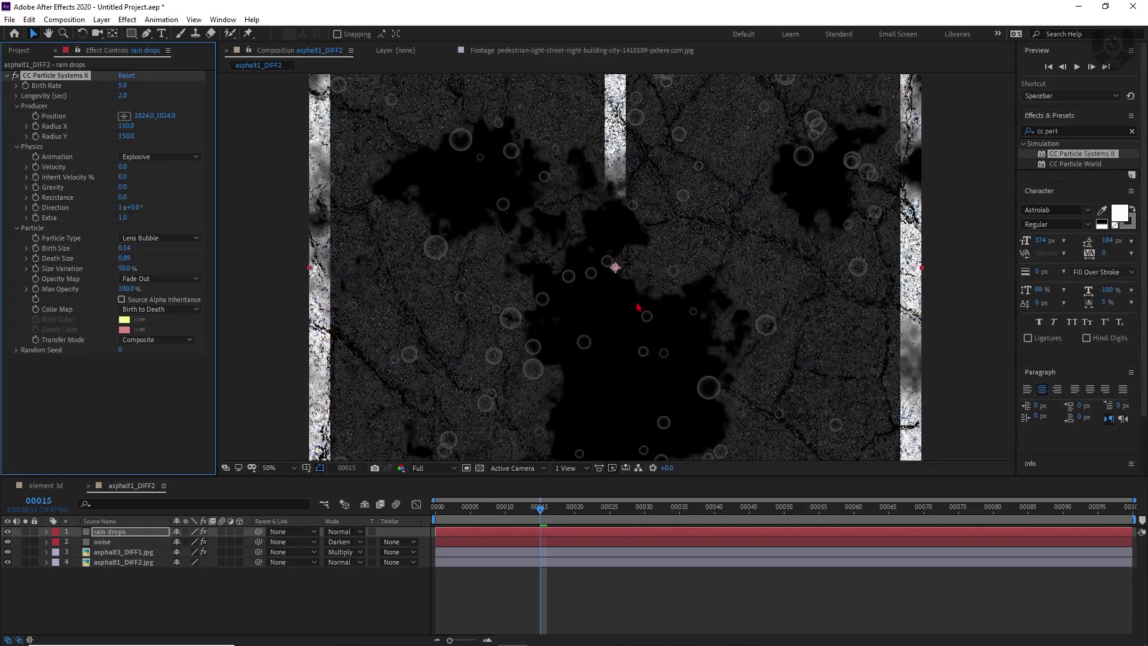
pyautogui.moveTo(540, 510); pyautogui.dragTo(617, 553)
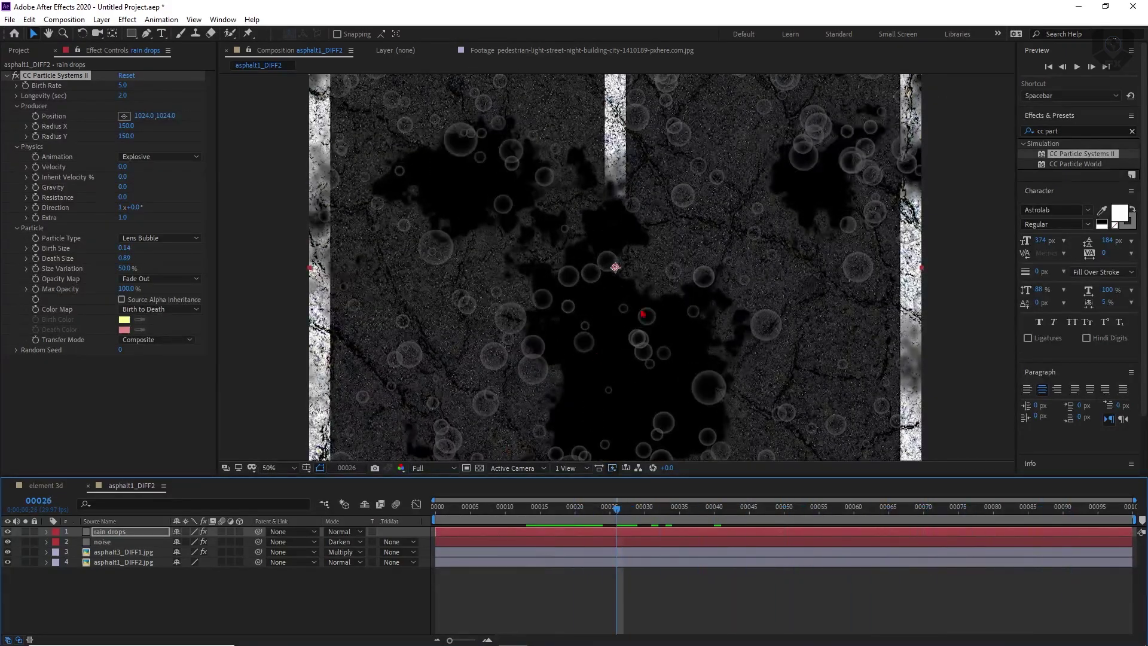
# Find the Echo effect and apply it to the rain drops layer below the particle effect
pyautogui.click(1061, 131)
pyautogui.write('e')
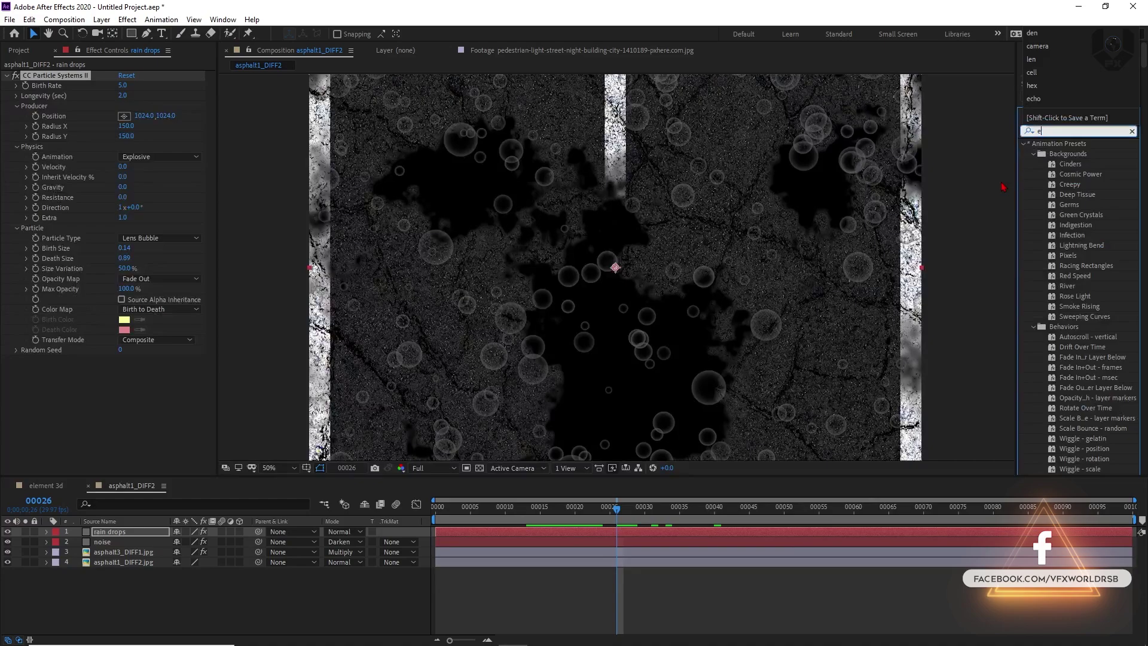
pyautogui.write('cho')
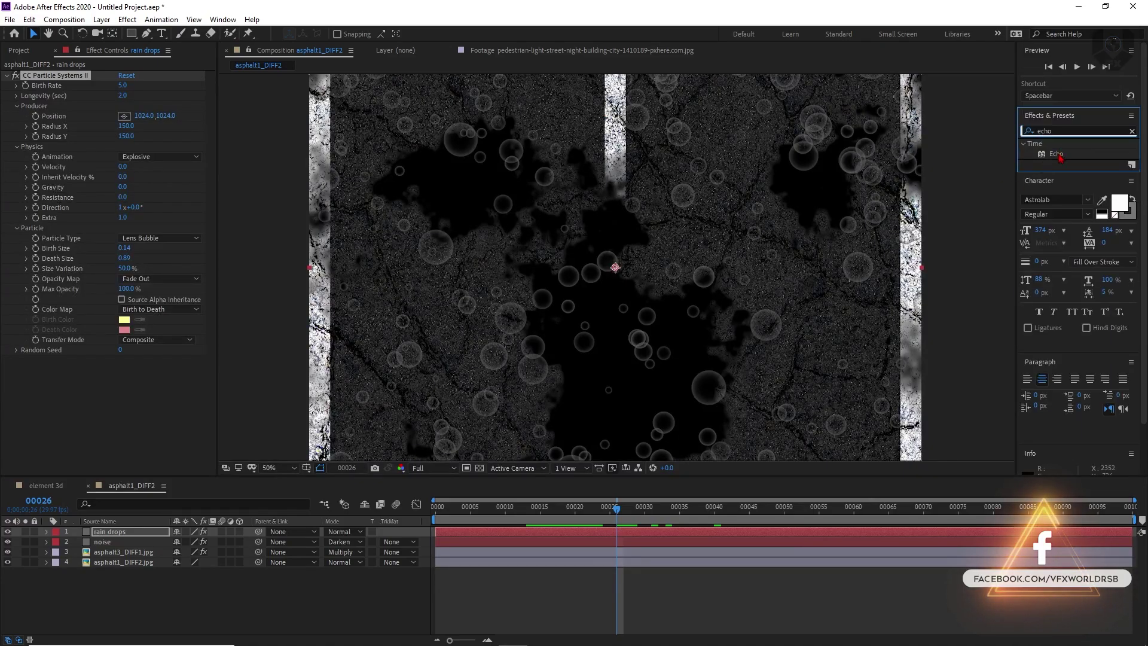
pyautogui.moveTo(1058, 156); pyautogui.dragTo(85, 372)
pyautogui.press('.')
pyautogui.press('.')
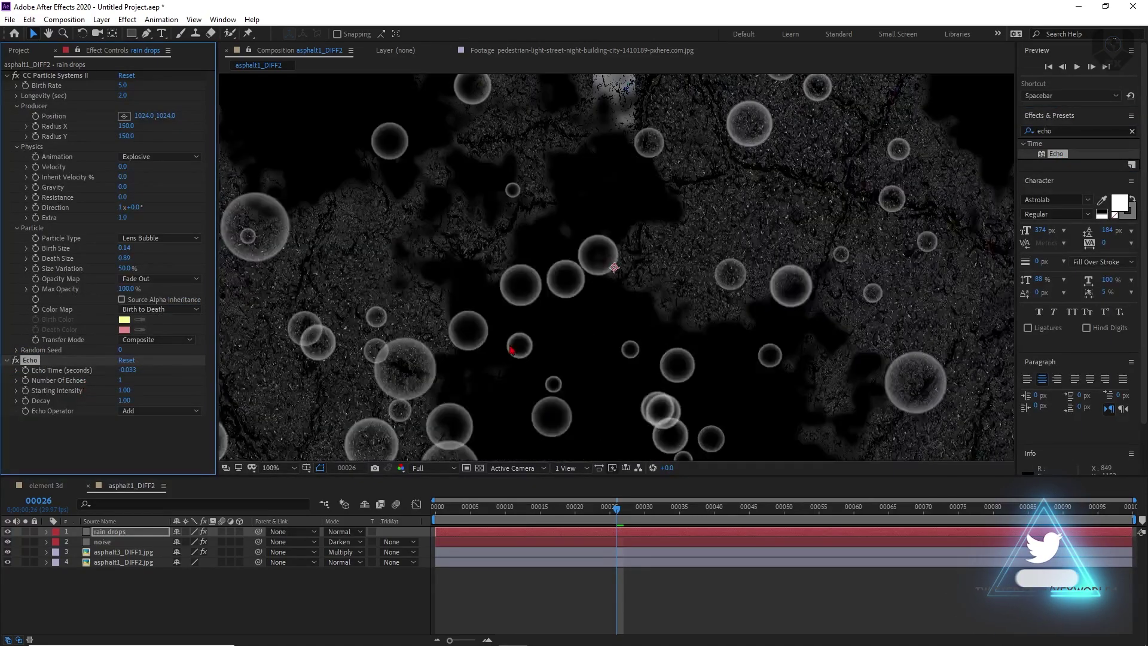
pyautogui.moveTo(504, 418); pyautogui.dragTo(552, 328)
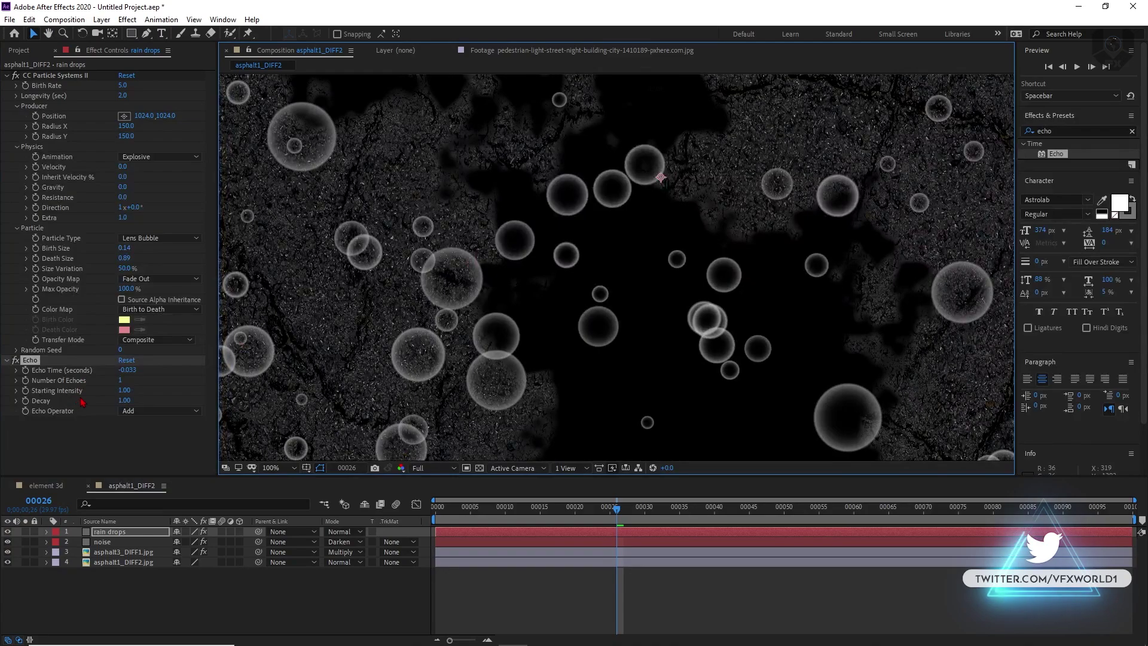
# Set the Echo effect's Number of Echoes to 3 and its Echo Time to -0.133 seconds to form ripple rings
pyautogui.click(122, 383)
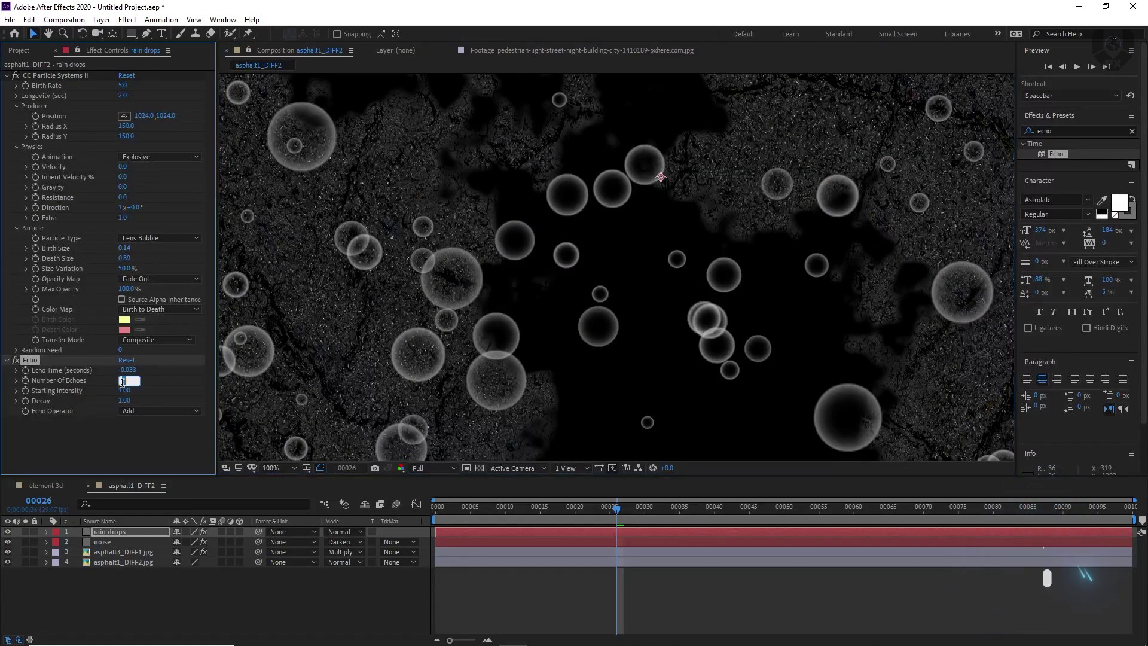
pyautogui.write('3')
pyautogui.press('Return')
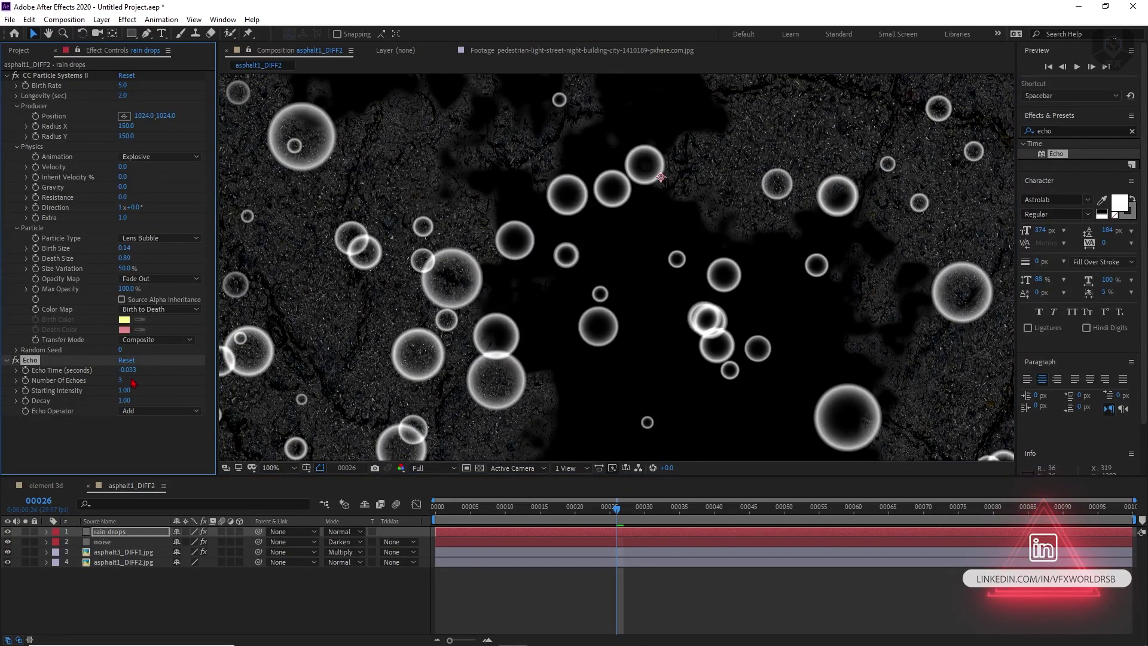
pyautogui.moveTo(126, 370); pyautogui.dragTo(123, 364)
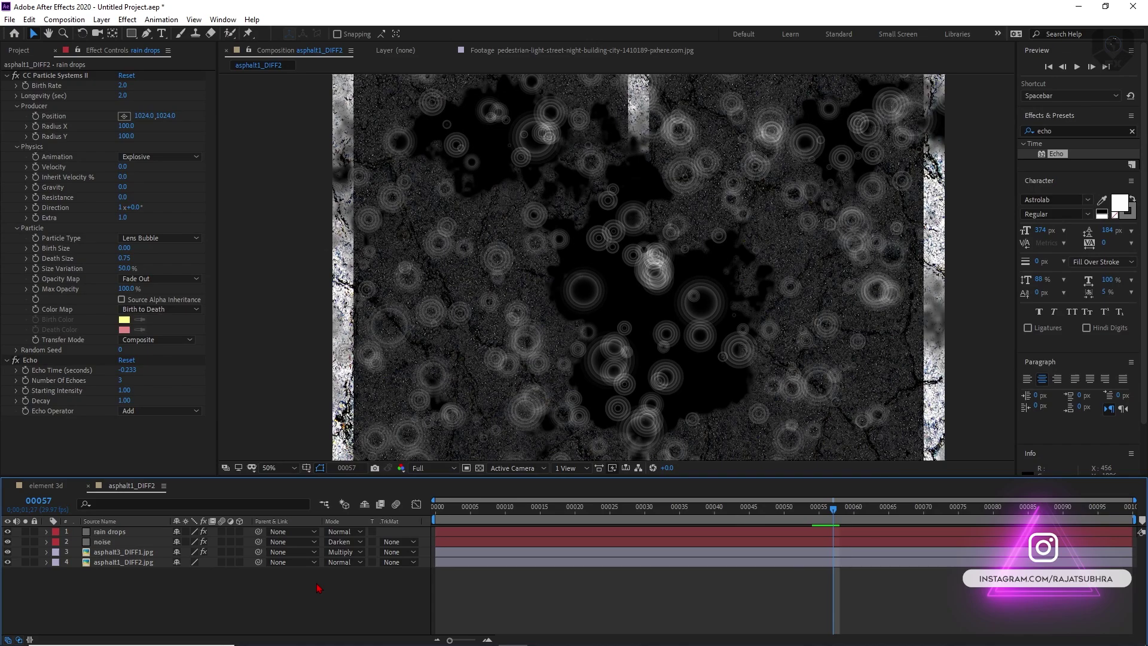
# Set the rain drops layer's blending mode to Difference and inspect the ripples over the puddles up close
pyautogui.click(345, 532)
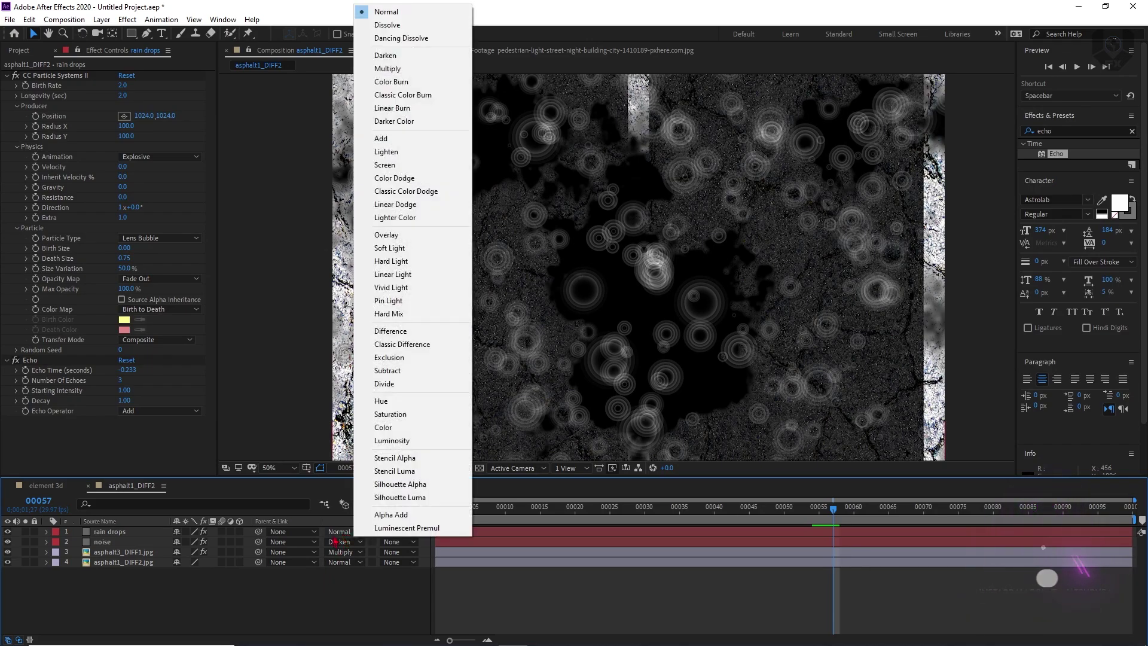
pyautogui.click(407, 331)
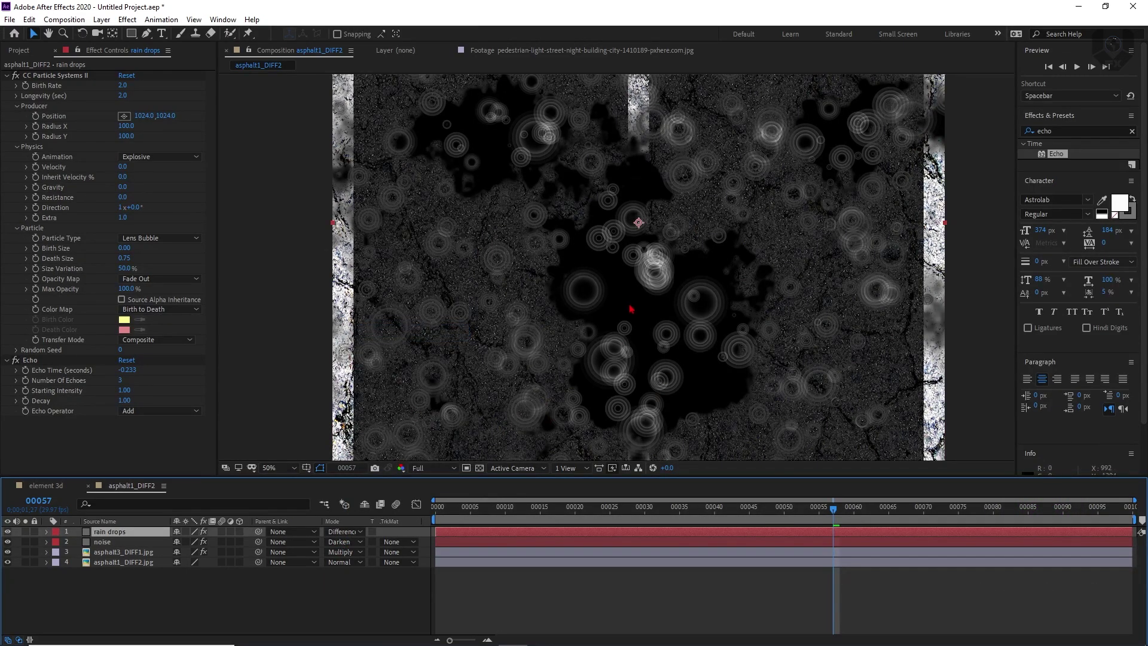
pyautogui.press('/')
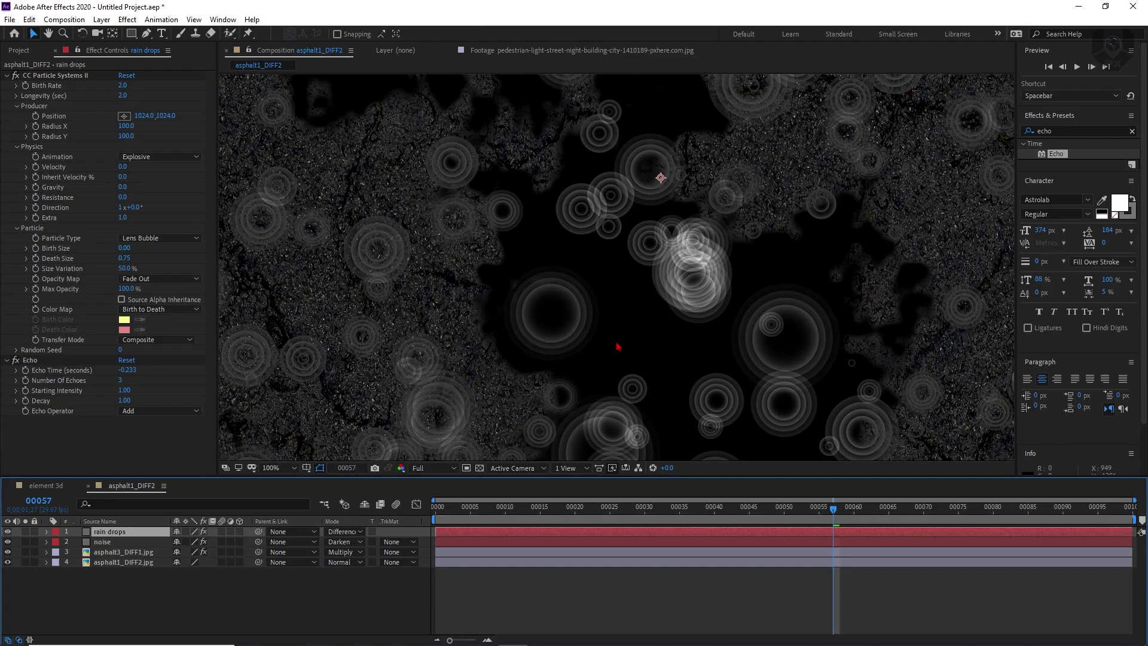
pyautogui.press(',')
pyautogui.press(',')
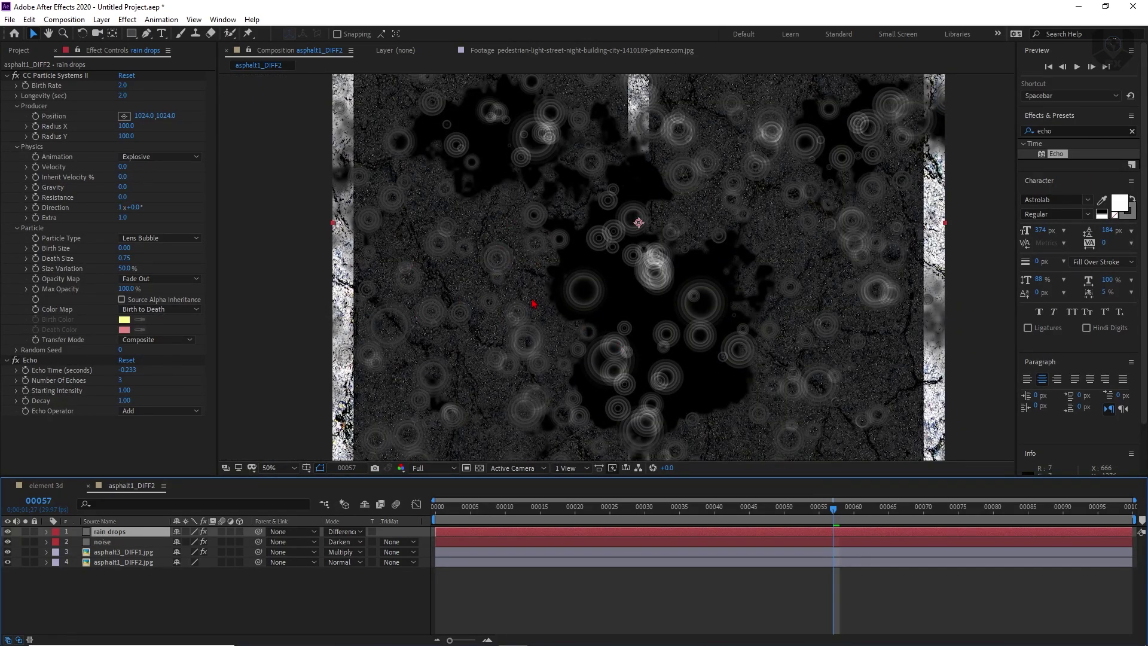
# Open the element 3d composition and apply the Video Copilot Element effect to the e3d layer
pyautogui.click(47, 485)
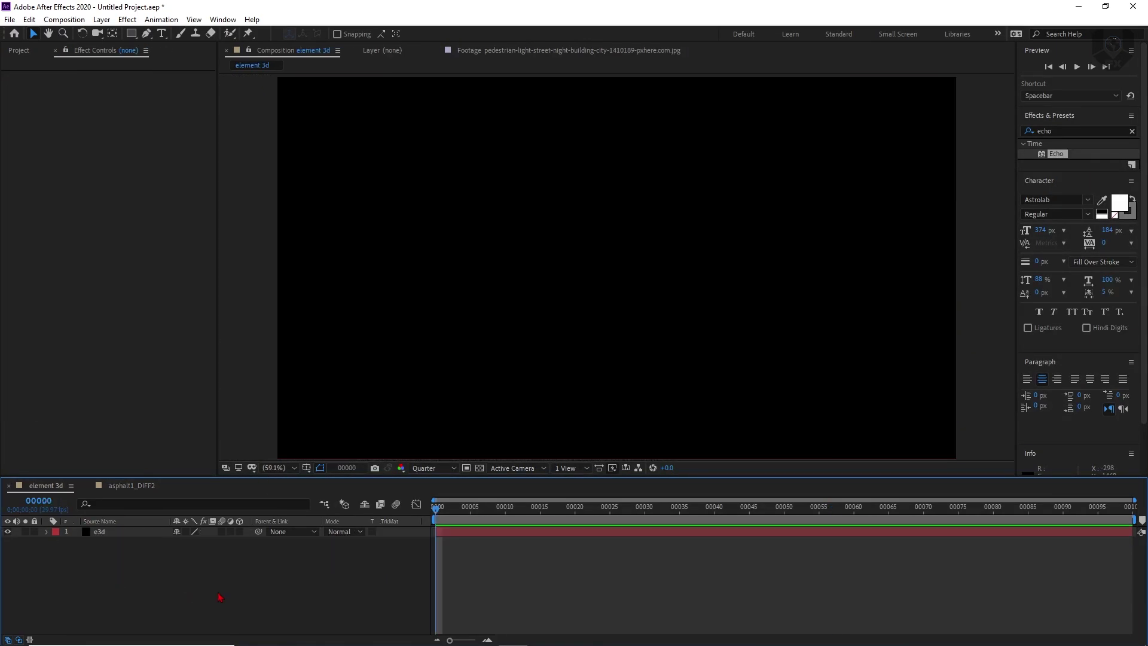
pyautogui.click(109, 531)
pyautogui.rightClick(107, 532)
pyautogui.moveTo(153, 366)
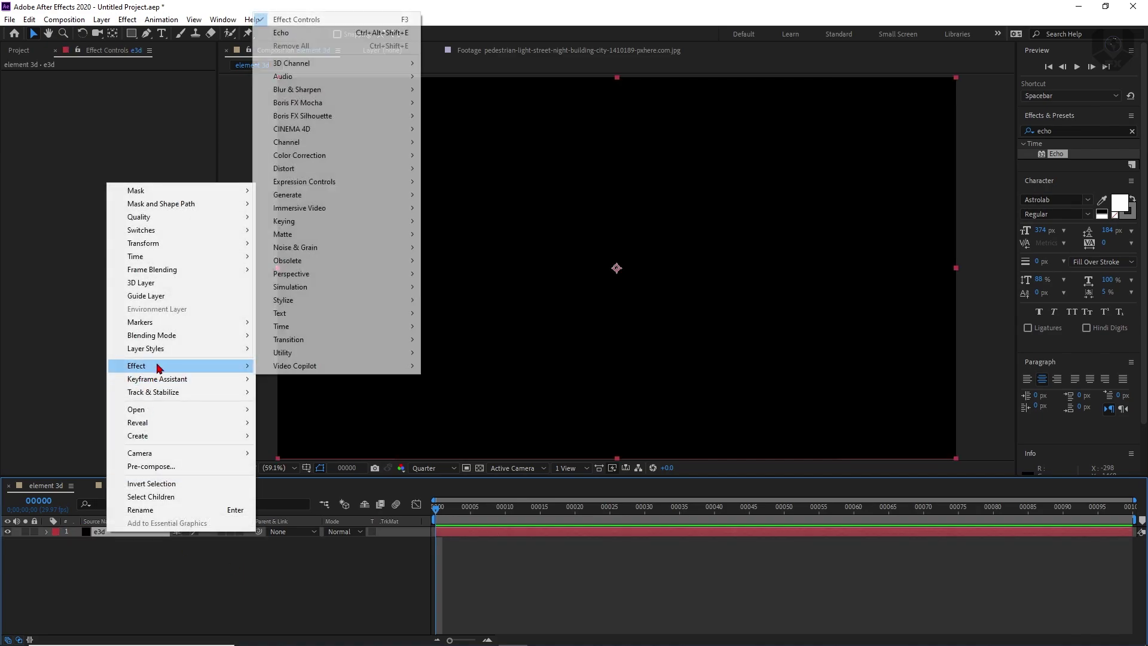
pyautogui.moveTo(312, 366)
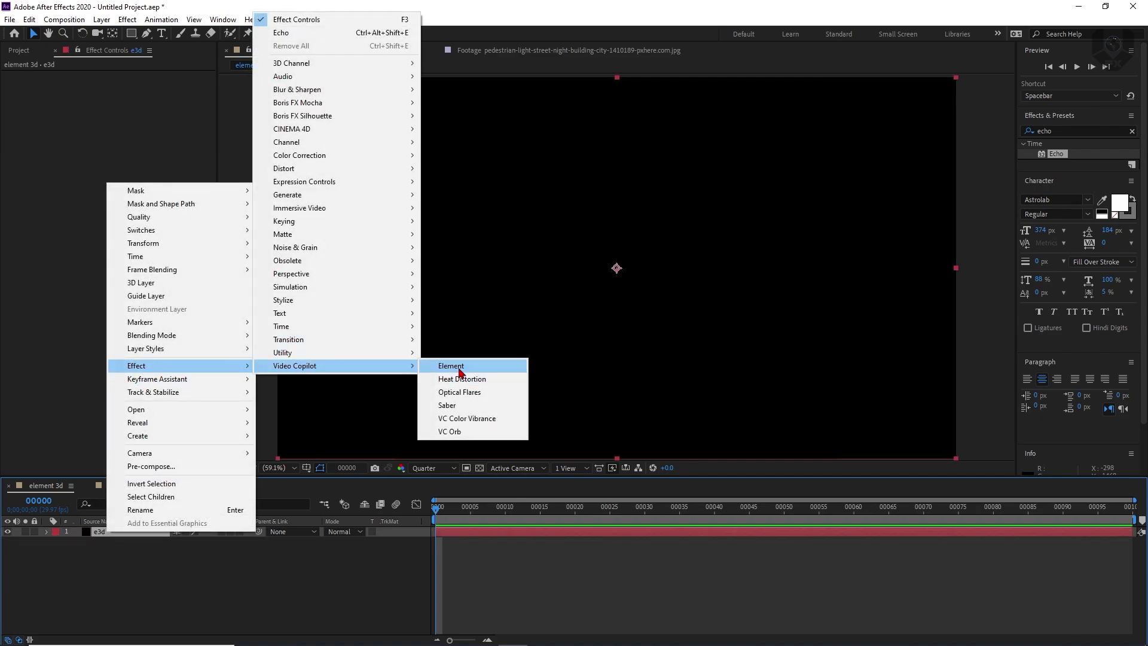
pyautogui.click(454, 365)
# Add the asphalt1_DIFF2 composition below the e3d layer in the element 3d composition and rename it bump
pyautogui.moveTo(55, 209); pyautogui.dragTo(122, 542)
pyautogui.rightClick(127, 541)
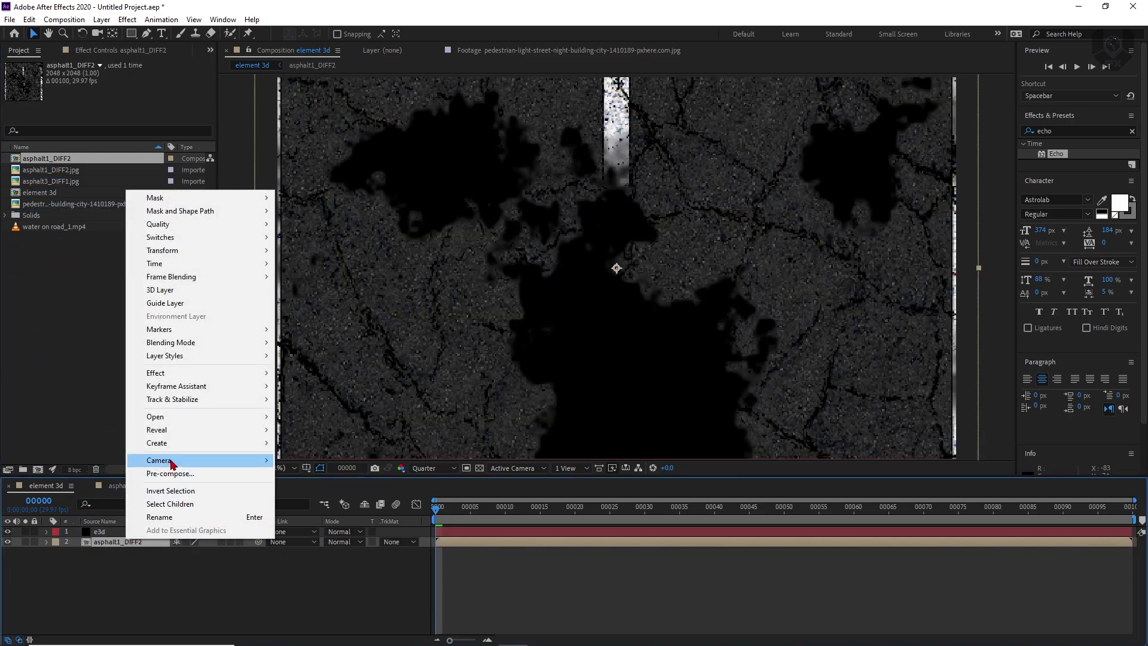
pyautogui.click(174, 518)
pyautogui.write('bump')
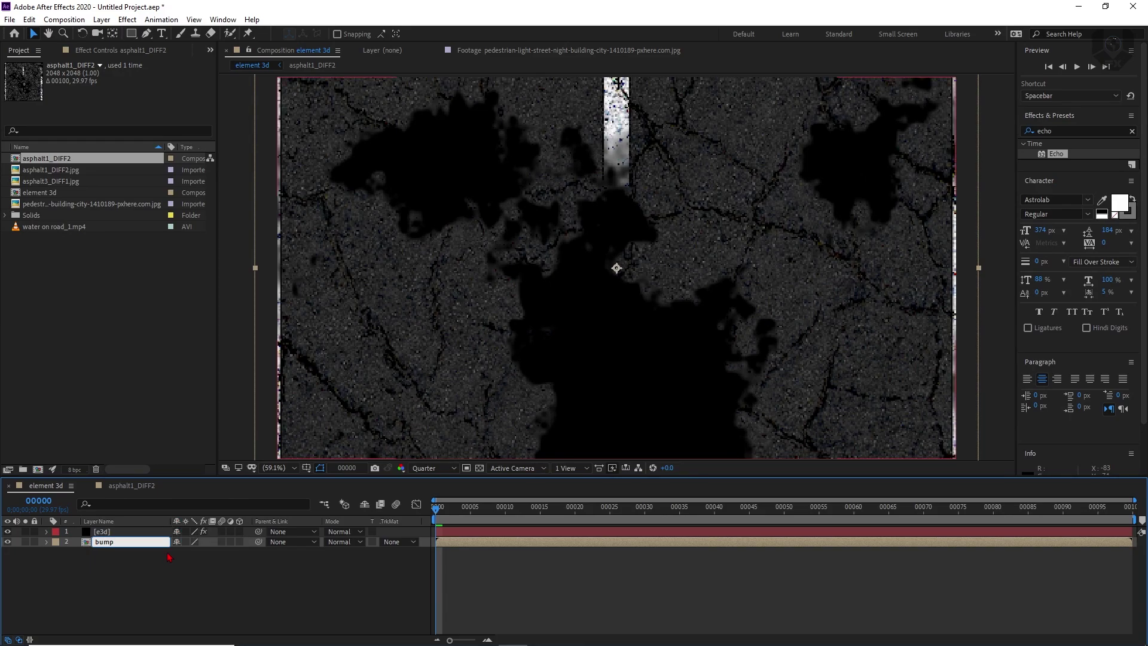
pyautogui.press('Return')
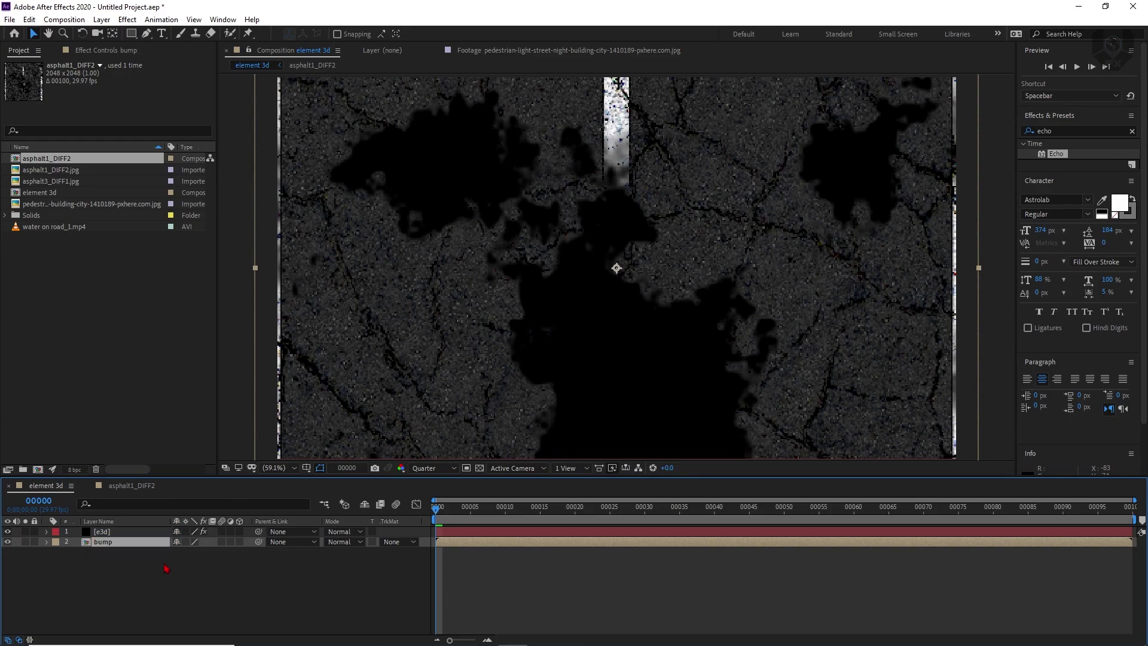
# Hide the bump layer in the element 3d composition
pyautogui.click(160, 572)
pyautogui.scroll(-1, 299, 412)
pyautogui.click(278, 469)
pyautogui.click(297, 259)
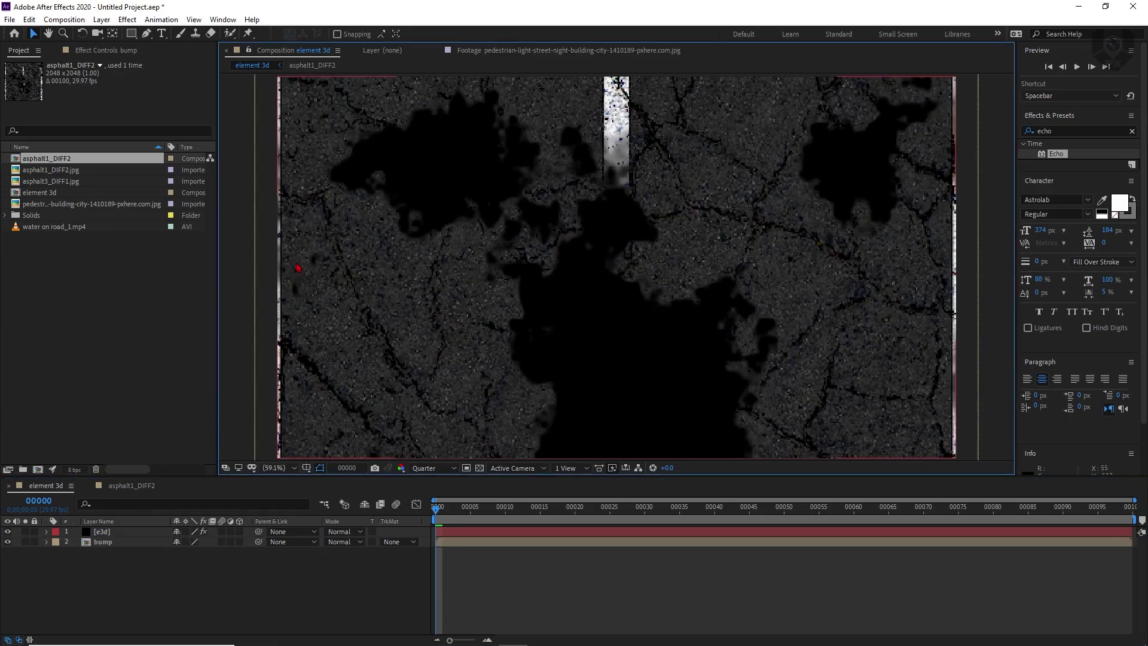
# Assign the bump layer as Layer 1 of the Element effect's Custom Texture Maps on the e3d layer
pyautogui.click(133, 532)
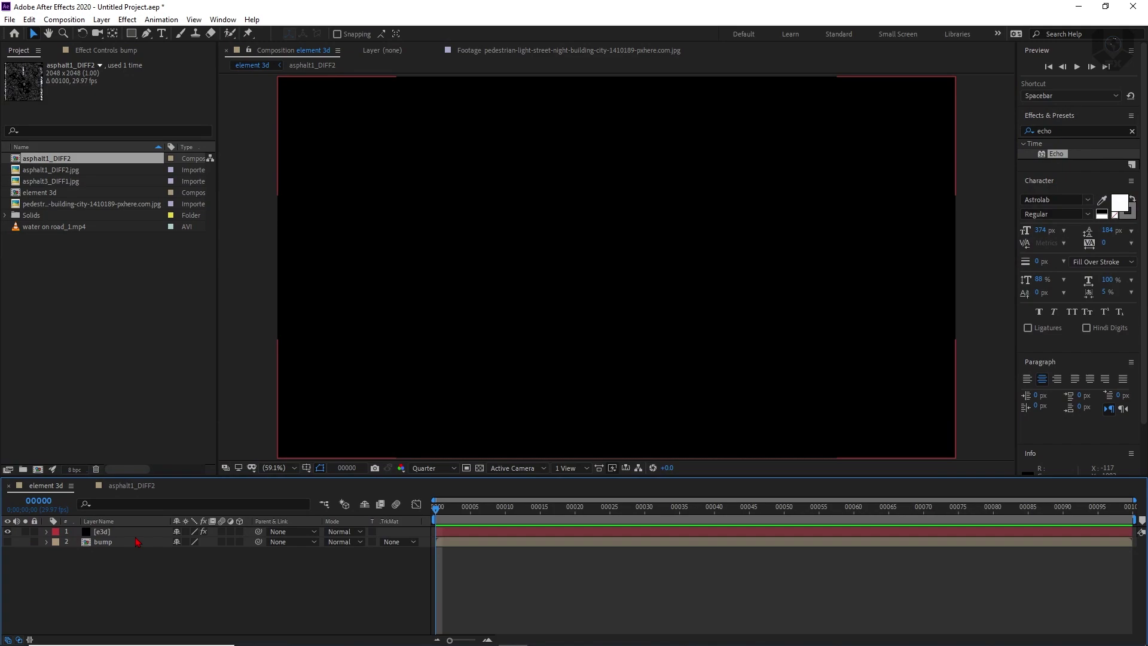
pyautogui.click(104, 50)
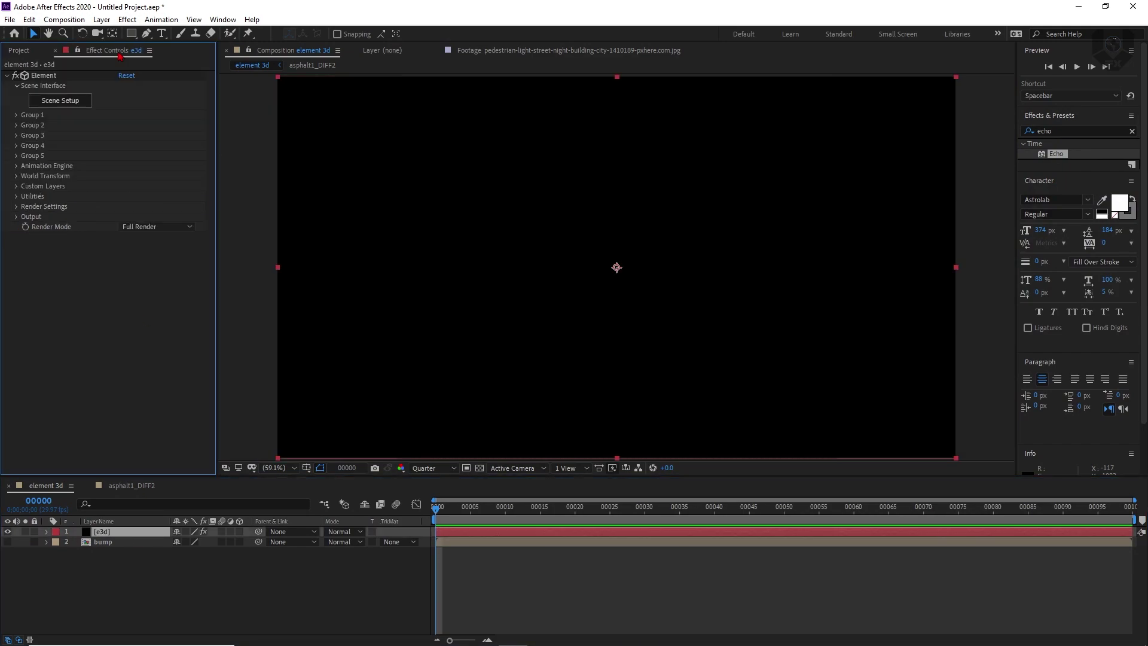
pyautogui.click(16, 186)
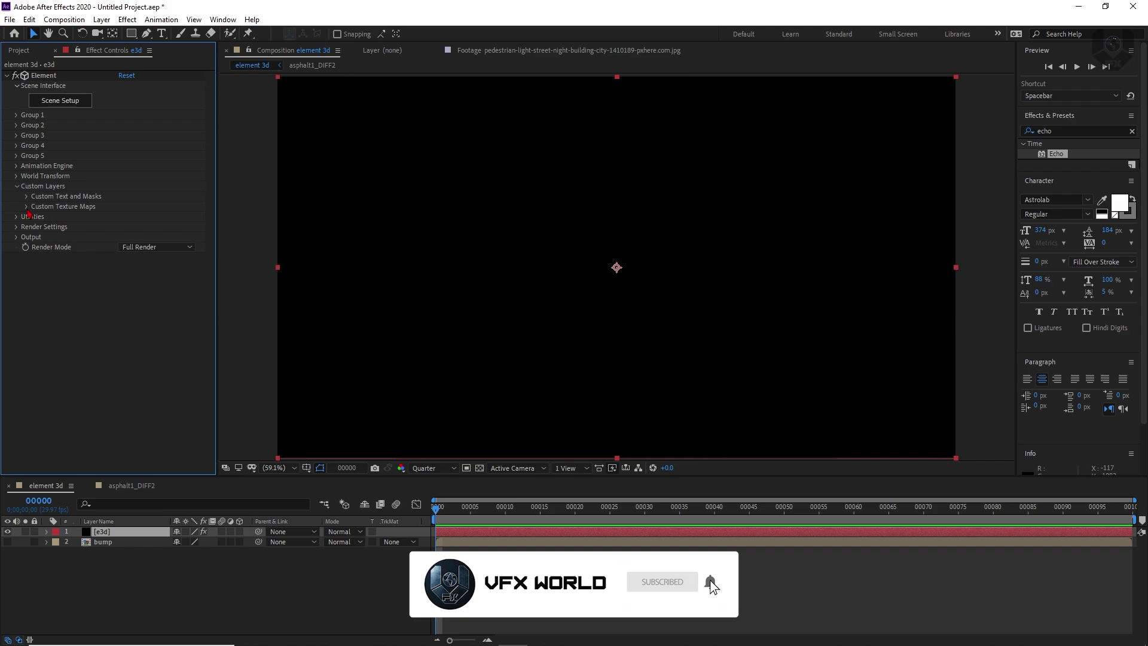
pyautogui.click(26, 207)
pyautogui.click(139, 216)
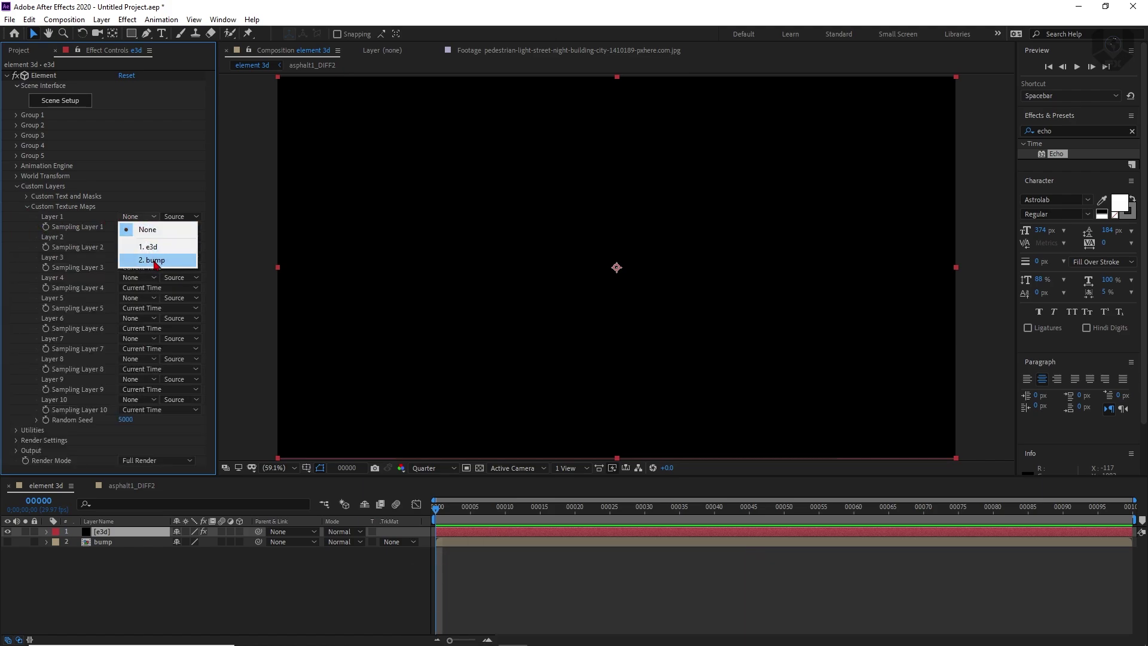
pyautogui.click(152, 260)
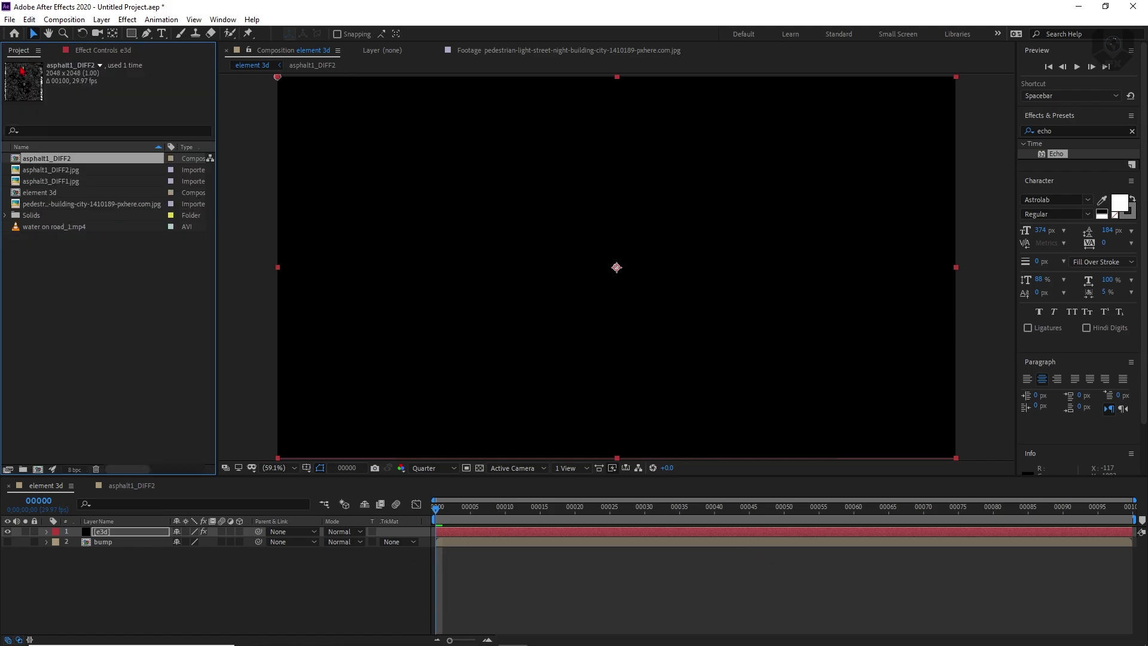
# Add the pedestrian night street photo below the bump layer and hide it
pyautogui.click(86, 255)
pyautogui.click(62, 206)
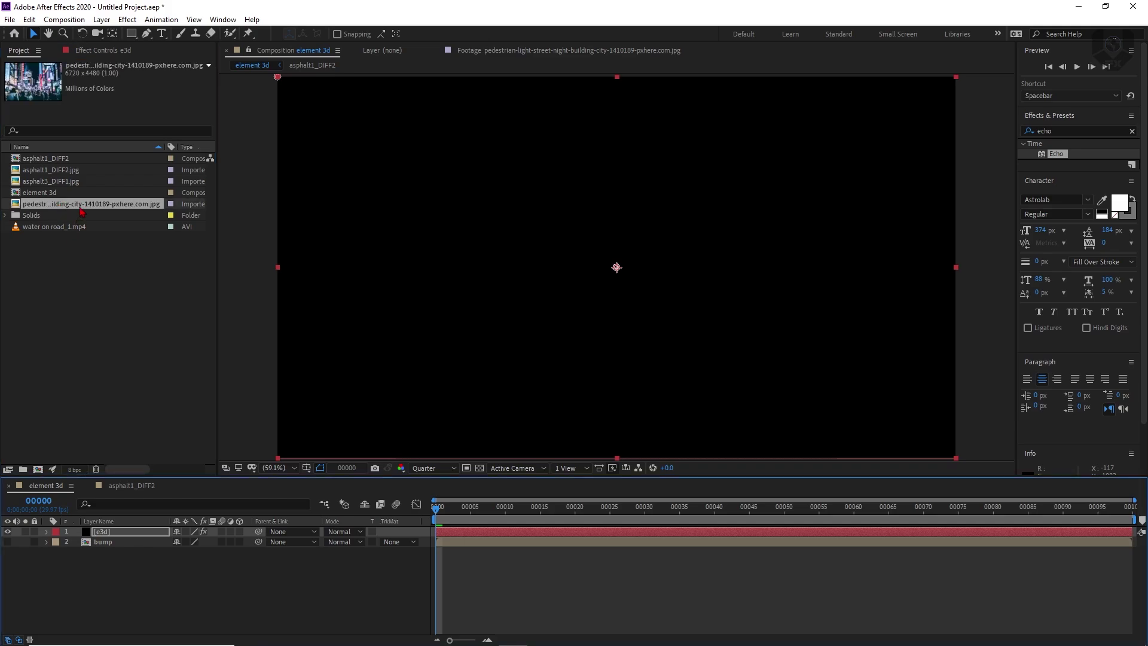
pyautogui.moveTo(81, 211); pyautogui.dragTo(86, 565)
pyautogui.click(8, 552)
# Assign the pedestrian street photo as Layer 2 of the Element effect's Custom Texture Maps
pyautogui.click(120, 532)
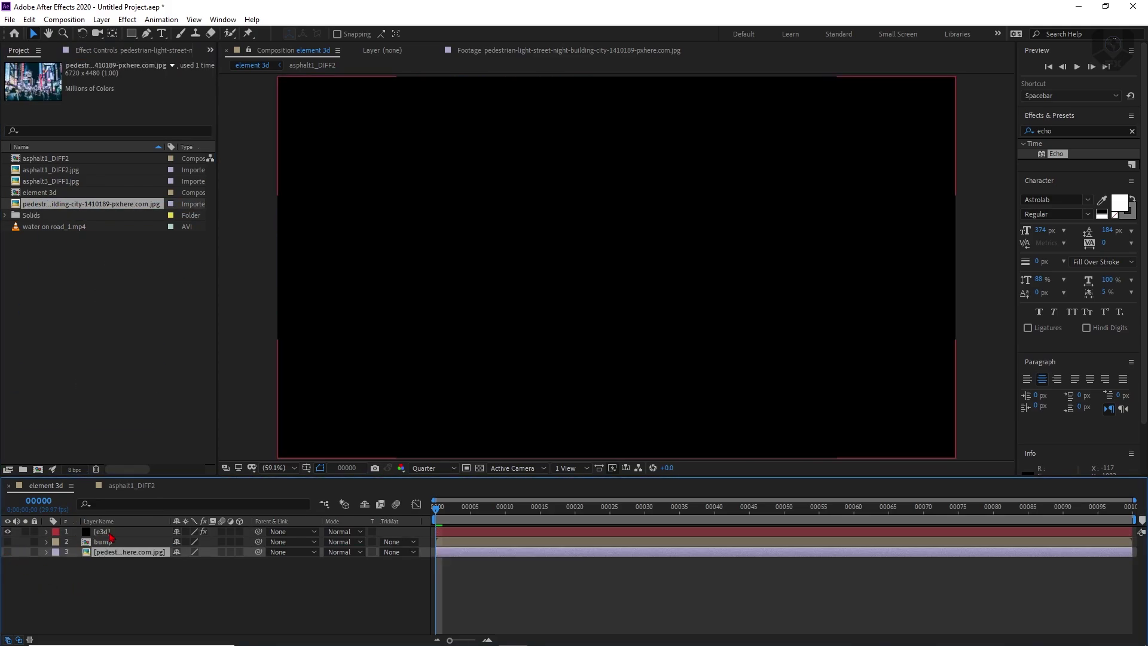
pyautogui.click(103, 50)
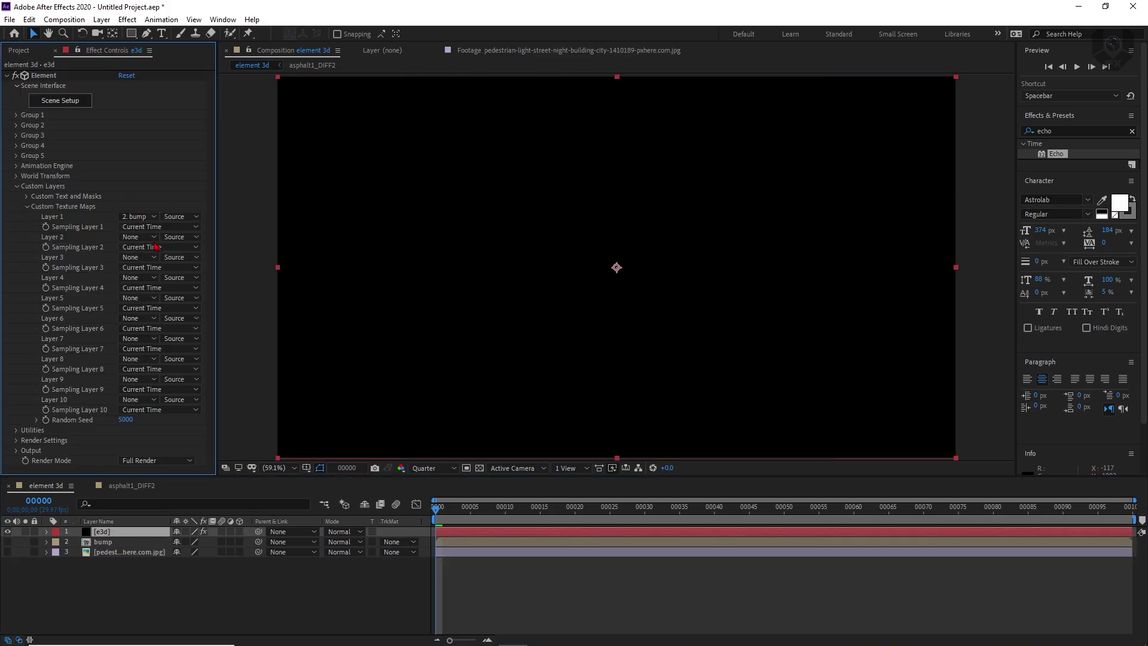
pyautogui.click(141, 237)
pyautogui.click(190, 296)
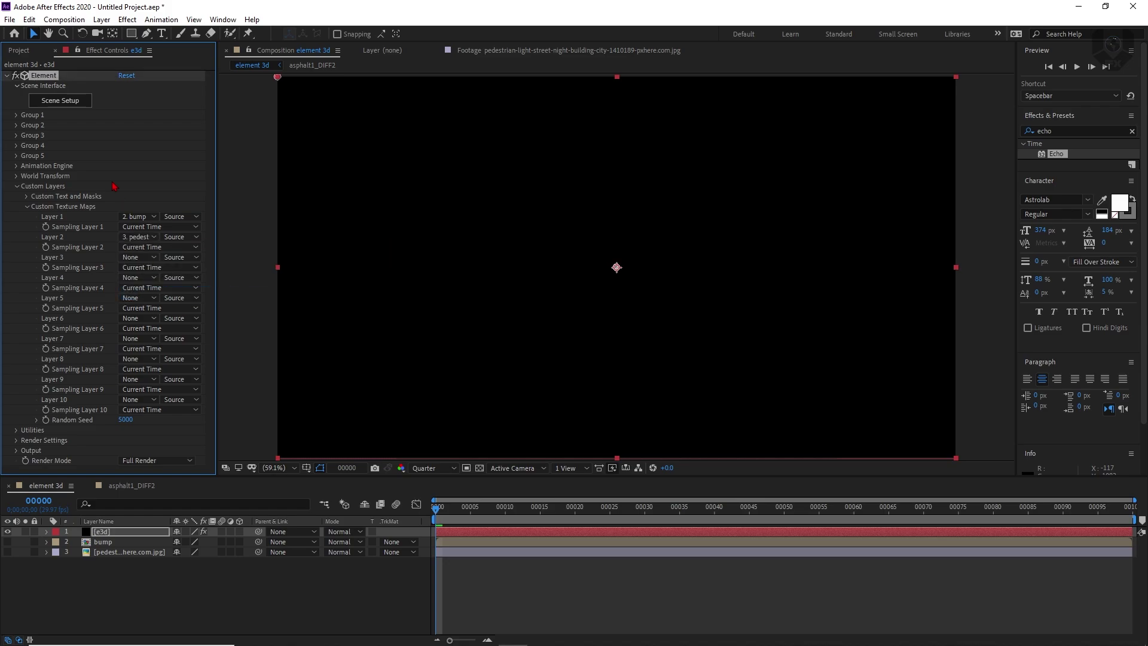
# Open Element's Scene Setup and create a plane model
pyautogui.click(15, 212)
pyautogui.click(56, 105)
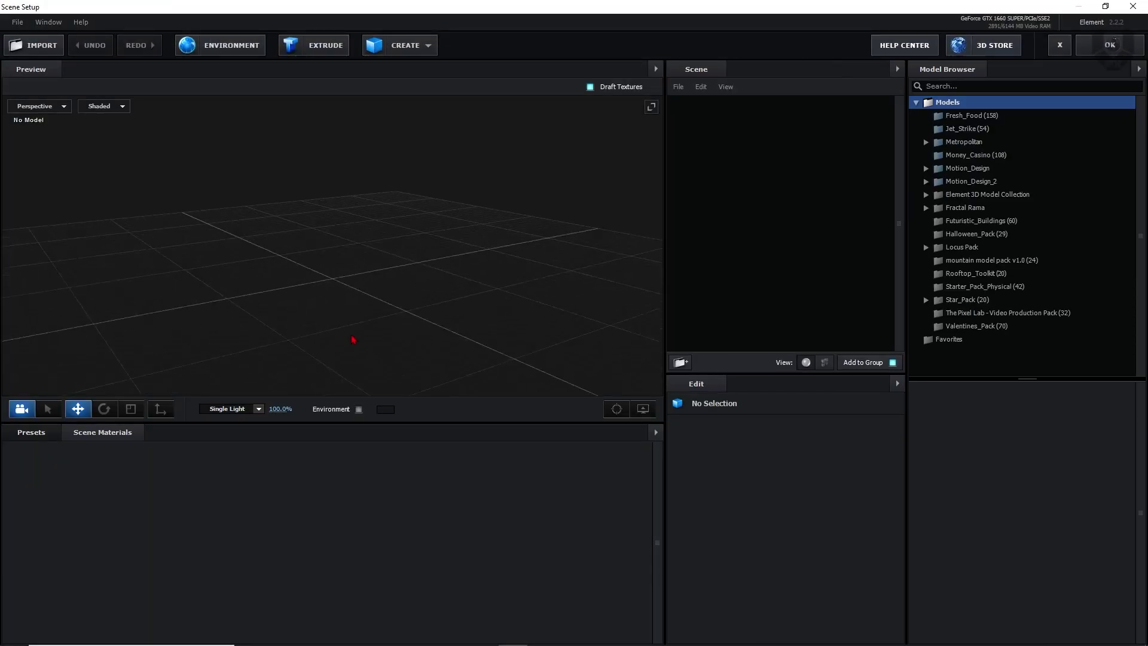
pyautogui.moveTo(353, 340); pyautogui.dragTo(386, 300)
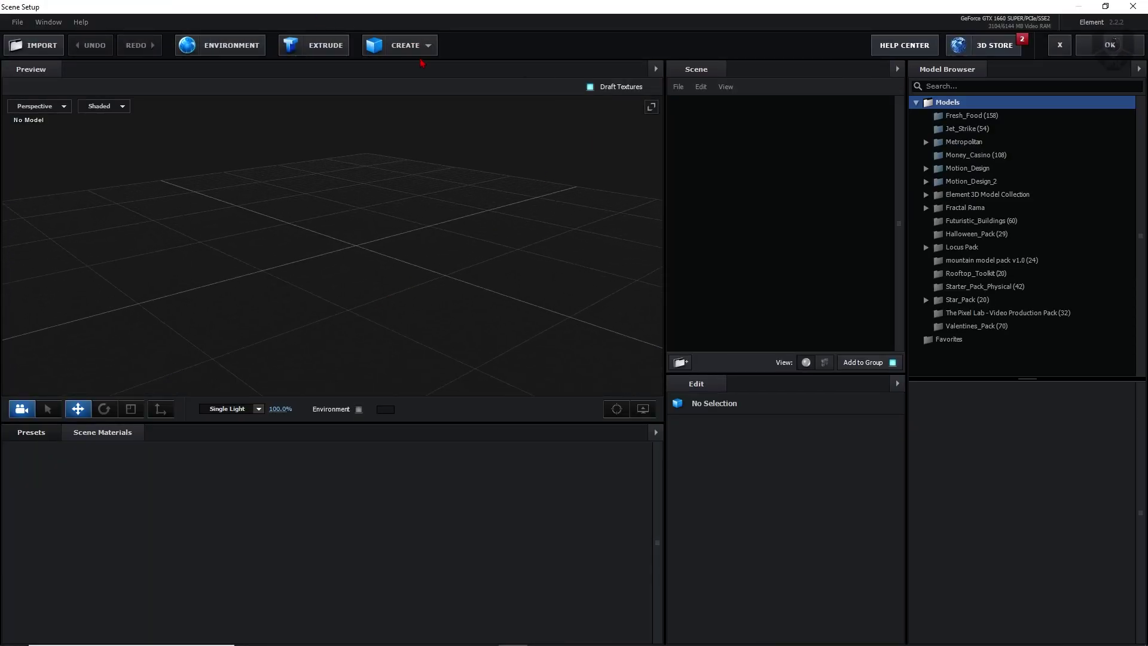
pyautogui.click(402, 45)
pyautogui.click(556, 71)
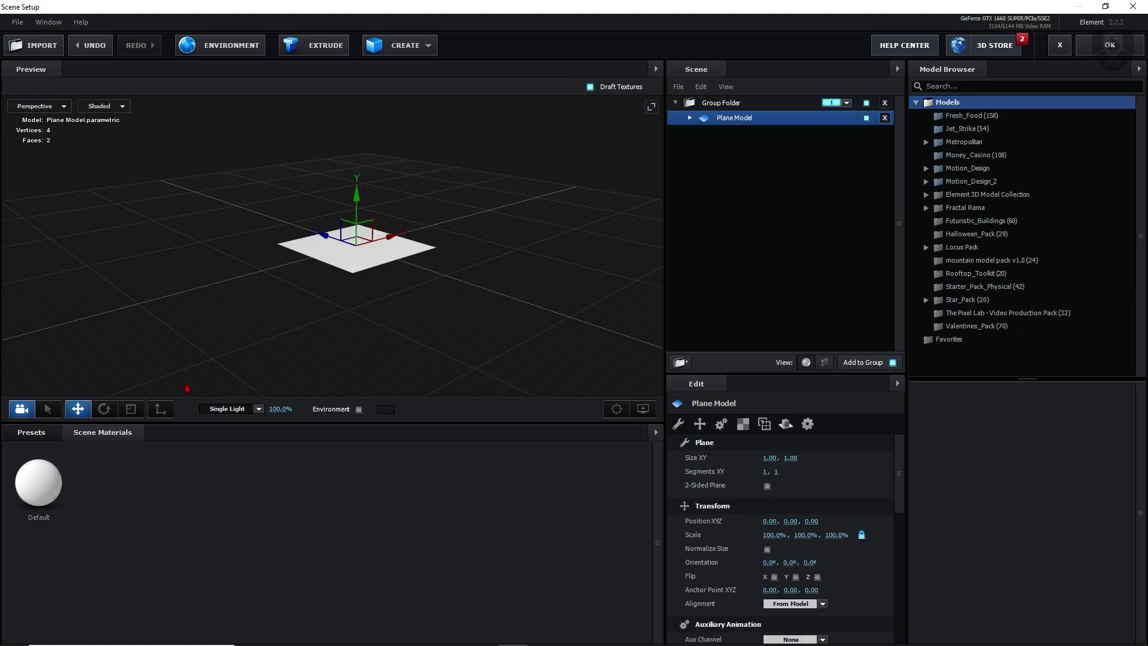
# Scale the plane model up uniformly to about 792% as the ground surface
pyautogui.click(131, 409)
pyautogui.moveTo(357, 243); pyautogui.dragTo(766, 6)
pyautogui.scroll(-4, 454, 254)
pyautogui.moveTo(454, 254); pyautogui.dragTo(454, 277)
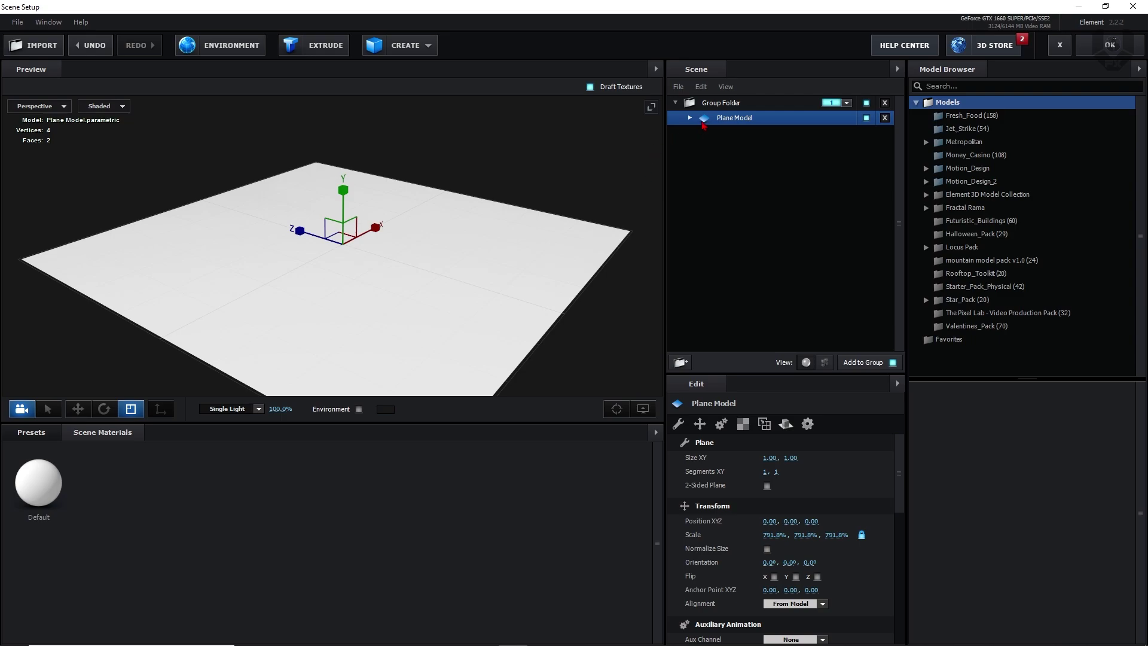
# Apply the asphalt_1b material from the Icom_UrbanDecay_Shaders physical Ground_Stone presets to the plane
pyautogui.click(691, 119)
pyautogui.click(740, 137)
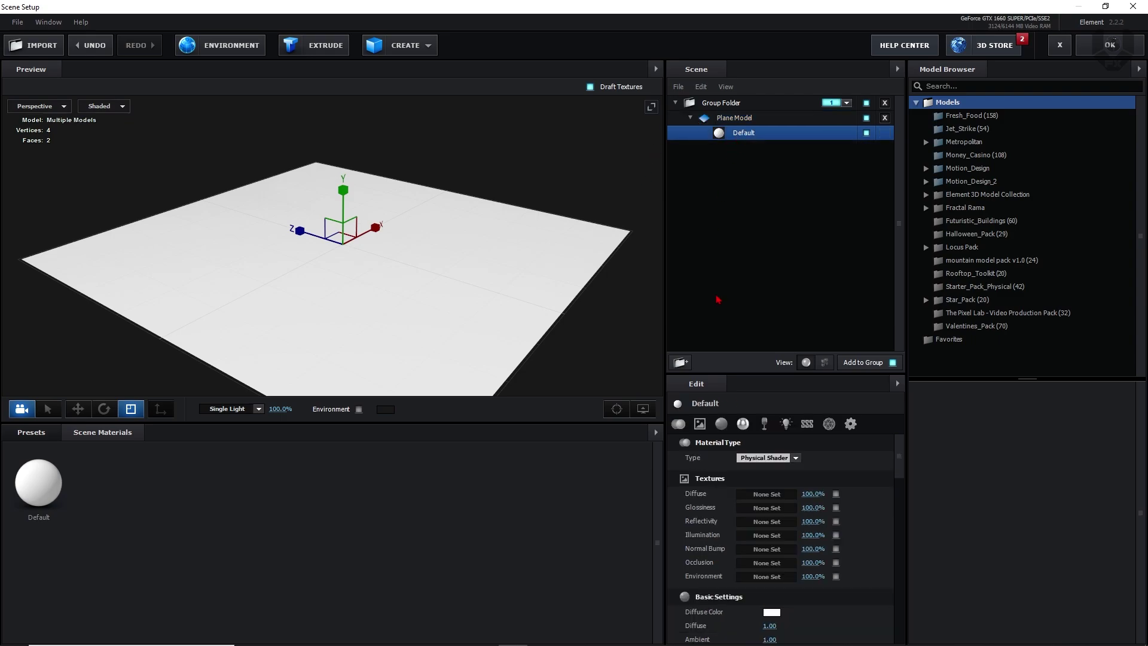
pyautogui.click(42, 436)
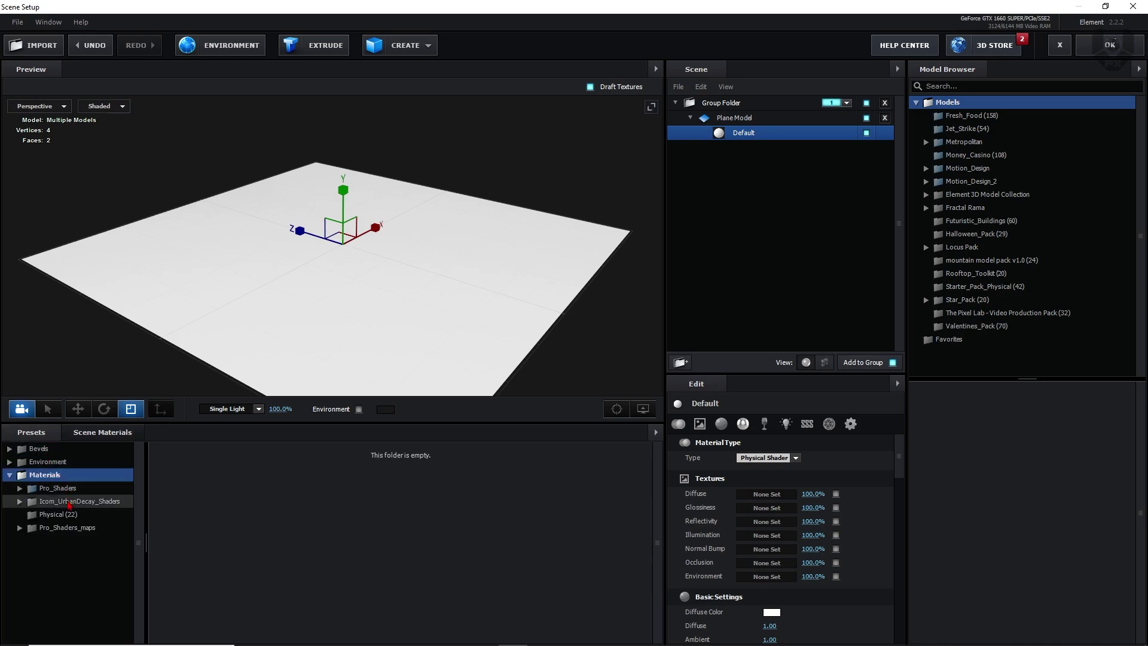
pyautogui.click(77, 505)
pyautogui.click(65, 514)
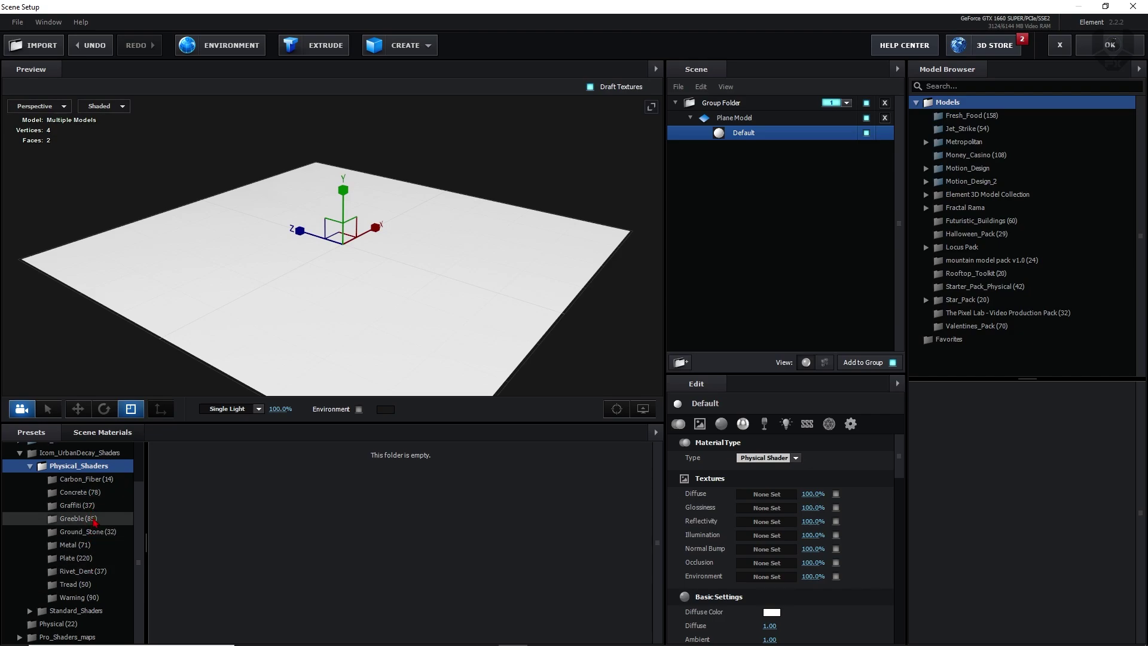
pyautogui.click(88, 532)
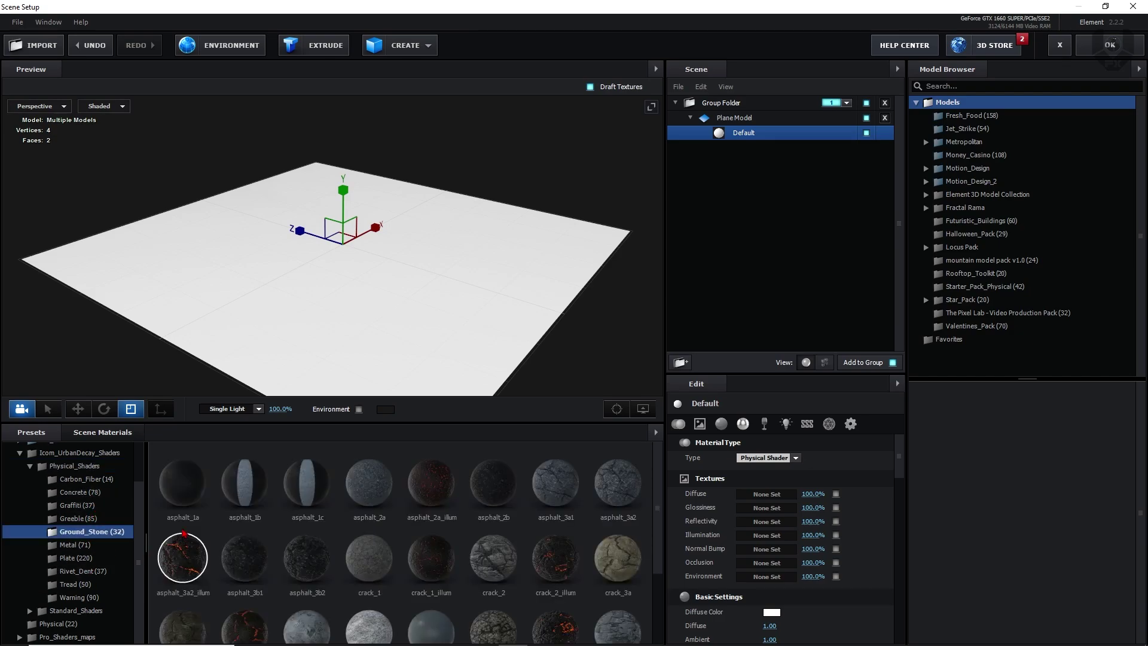
pyautogui.moveTo(245, 482); pyautogui.dragTo(378, 273)
pyautogui.scroll(5, 387, 361)
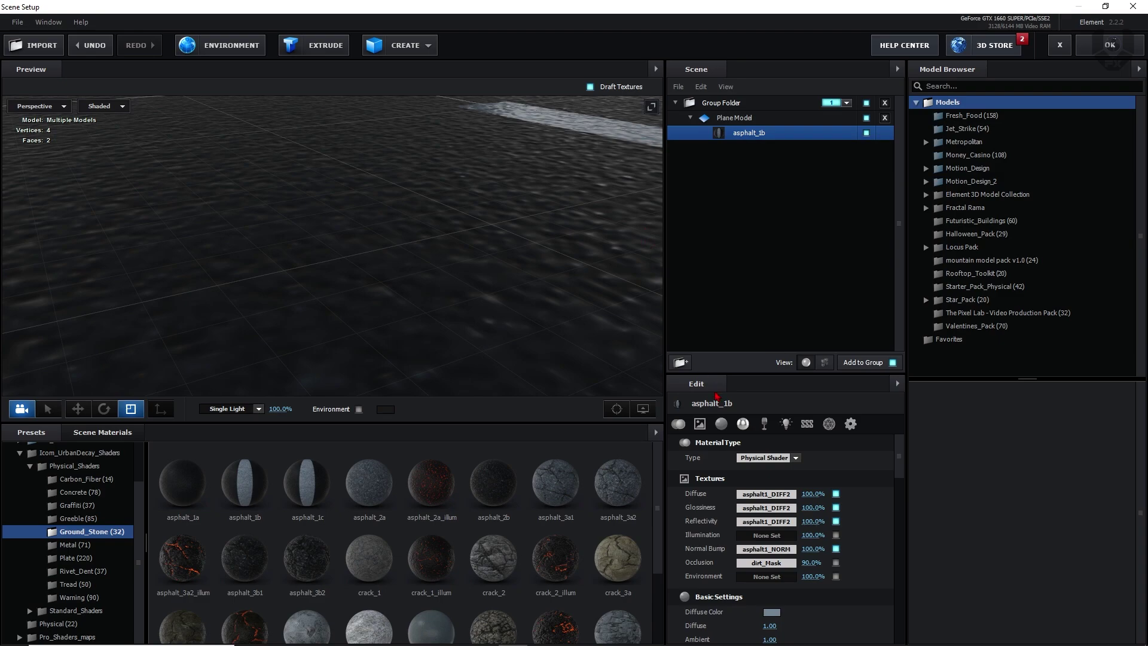
# Set the plane model's UV Repeat to 5 in both directions
pyautogui.click(739, 119)
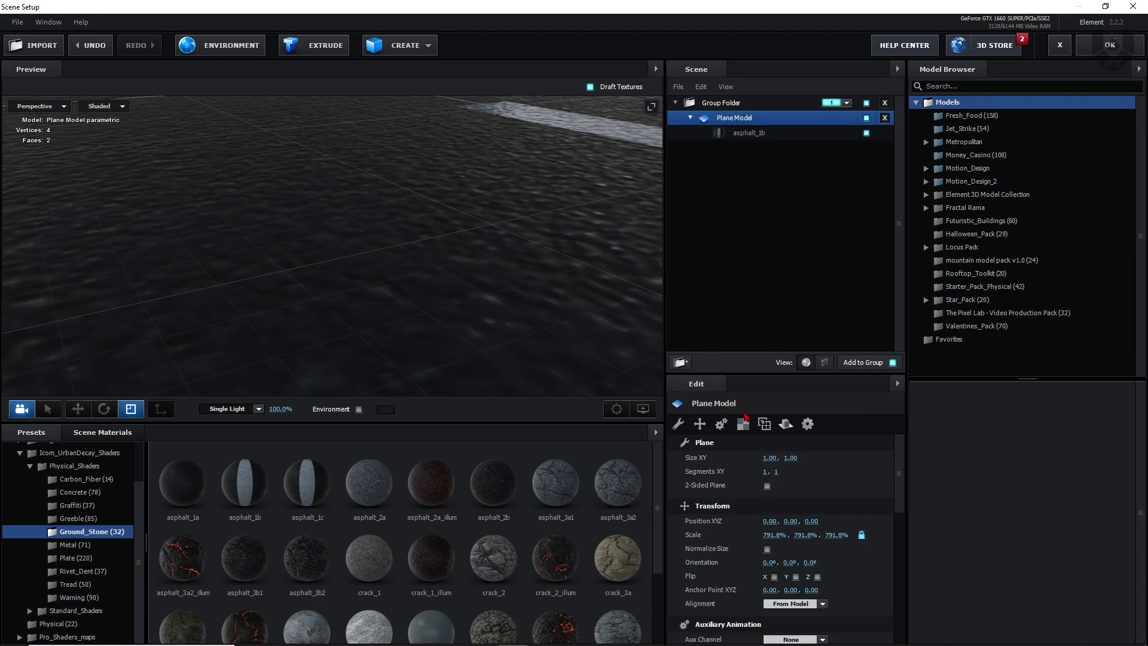
pyautogui.click(744, 424)
pyautogui.click(769, 472)
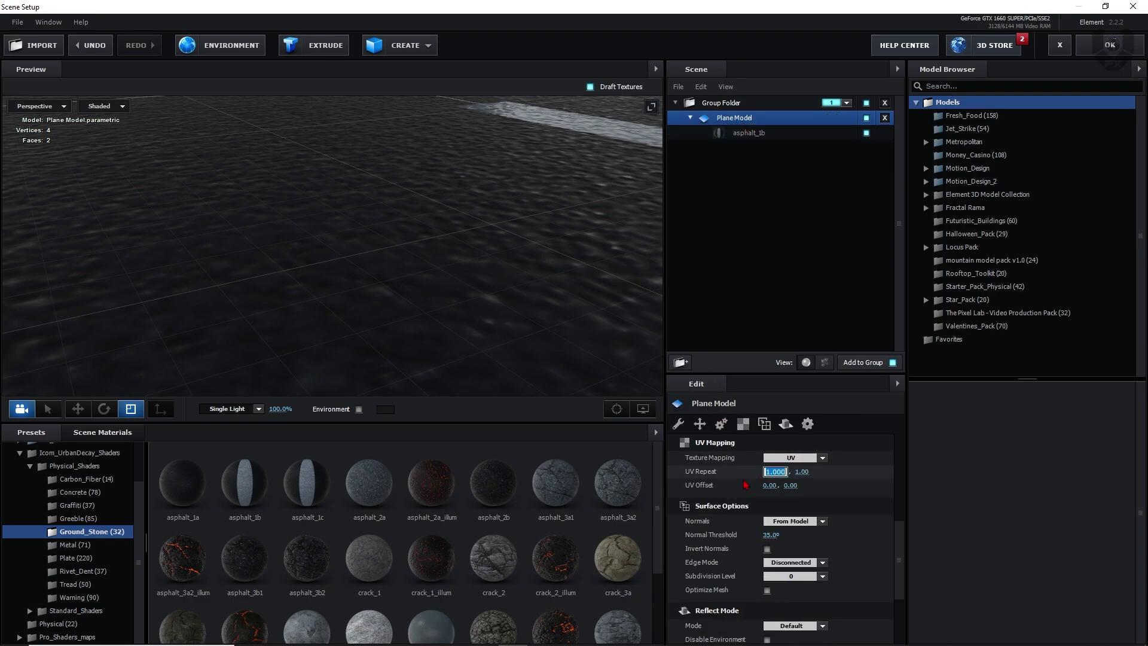
pyautogui.write('5')
pyautogui.press('Return')
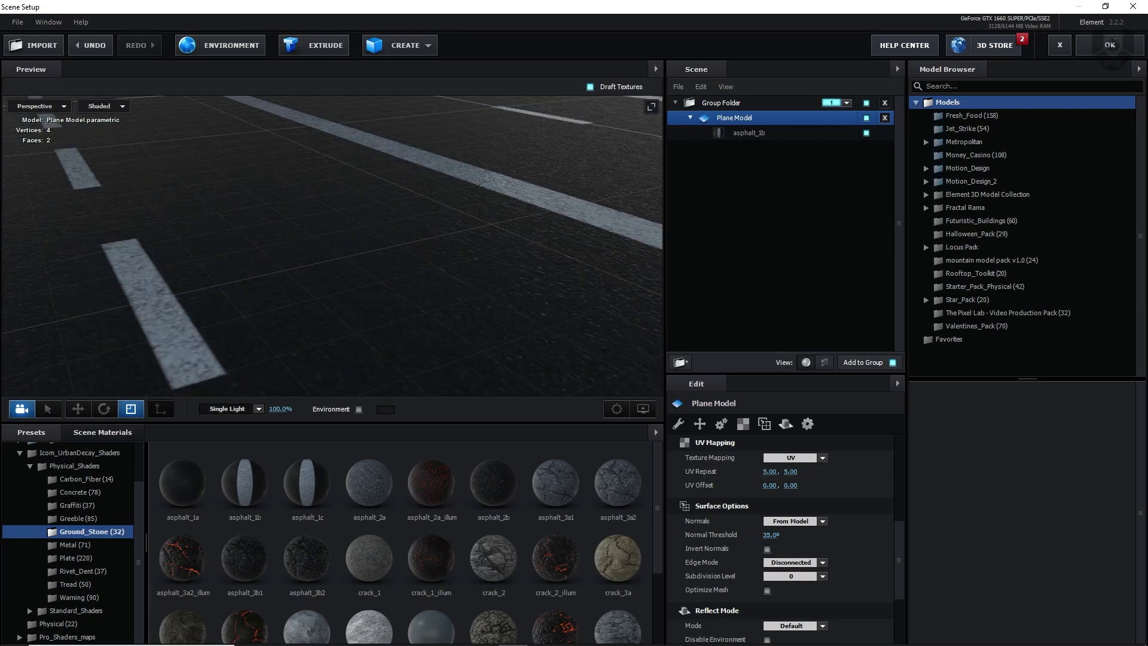
pyautogui.scroll(-10, 428, 243)
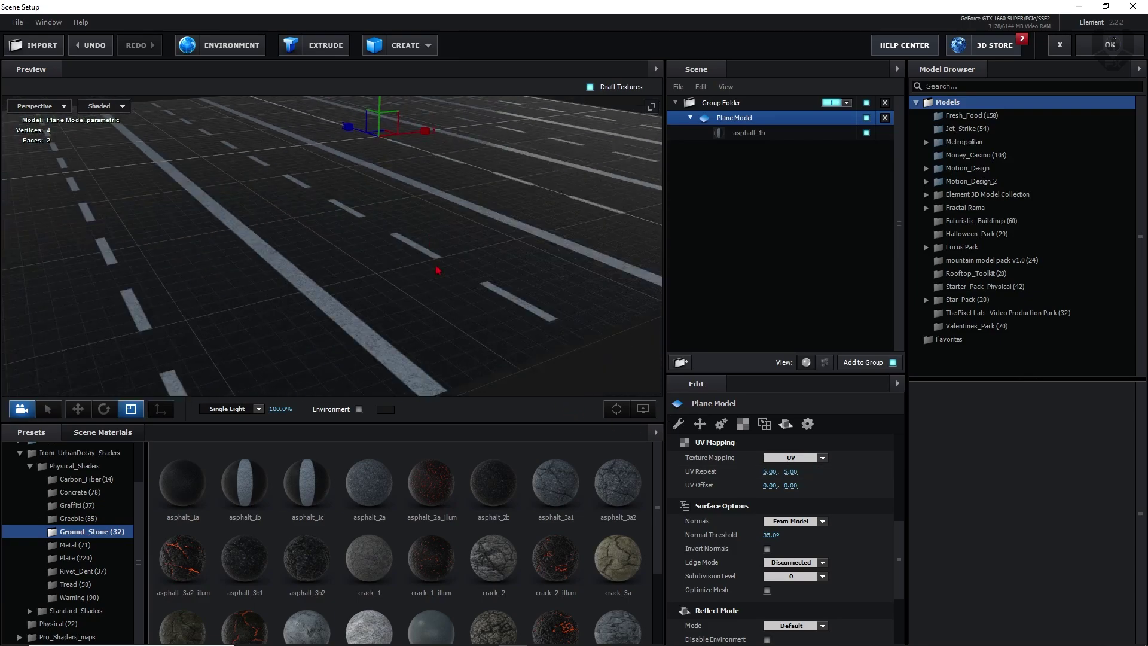
pyautogui.moveTo(469, 274)
pyautogui.mouseDown()
pyautogui.moveTo(438, 267)
pyautogui.moveTo(417, 280)
pyautogui.moveTo(470, 294)
pyautogui.mouseUp()
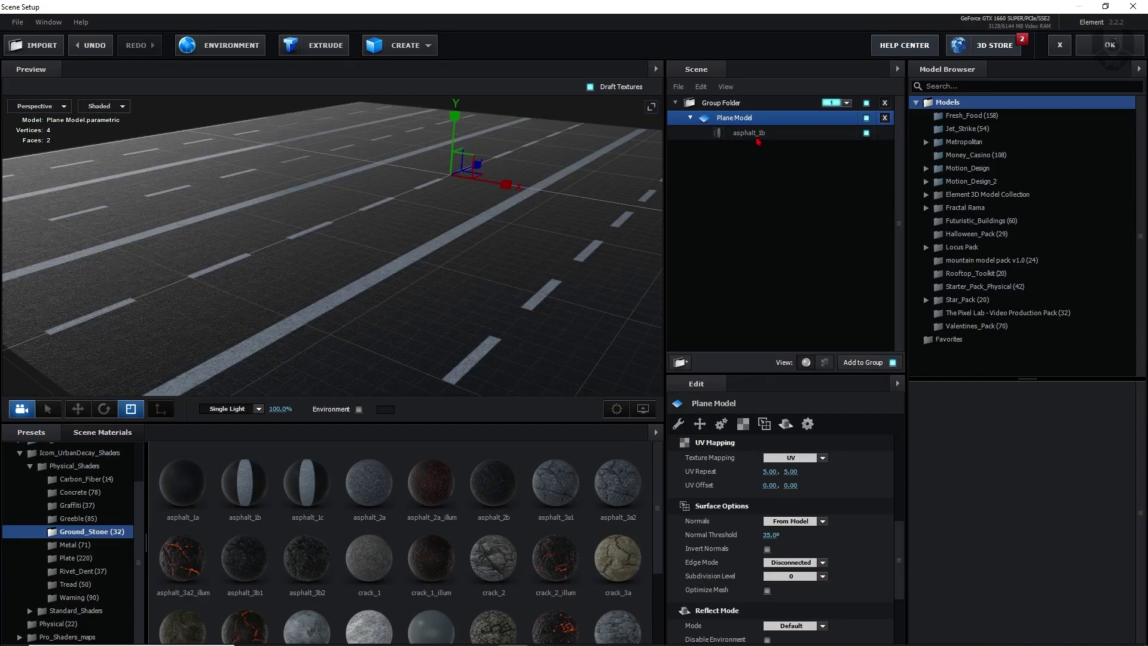
# Disable the Glossiness and Reflectivity textures of the asphalt_1b material, keeping its Normal Bump texture enabled
pyautogui.click(754, 134)
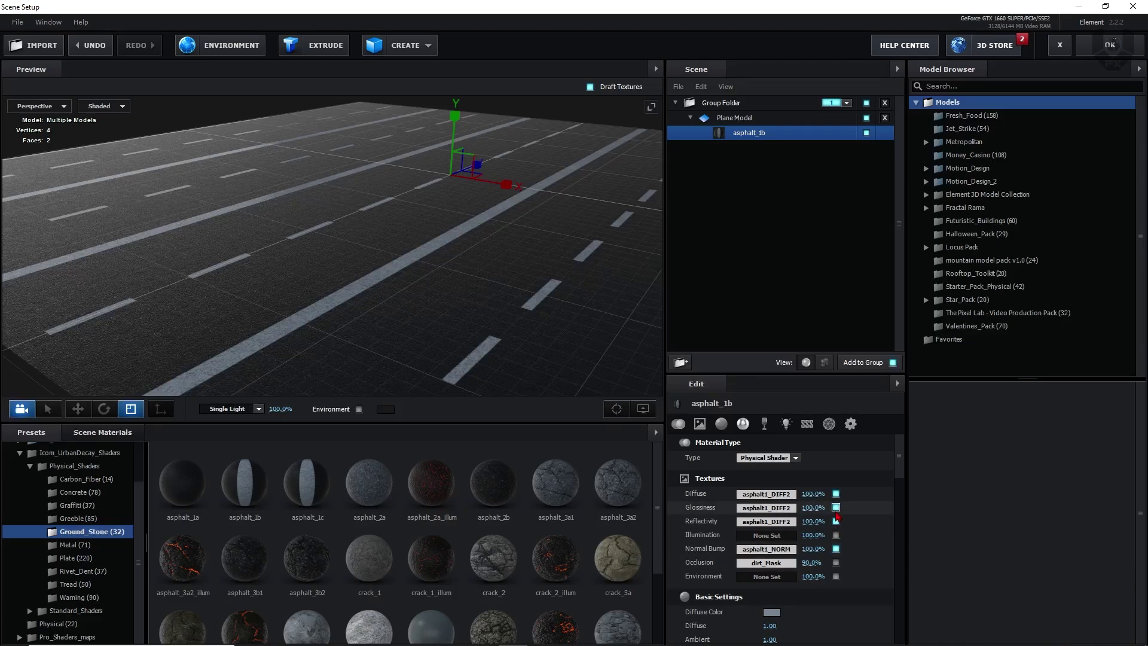
pyautogui.click(836, 507)
pyautogui.click(836, 521)
pyautogui.click(836, 549)
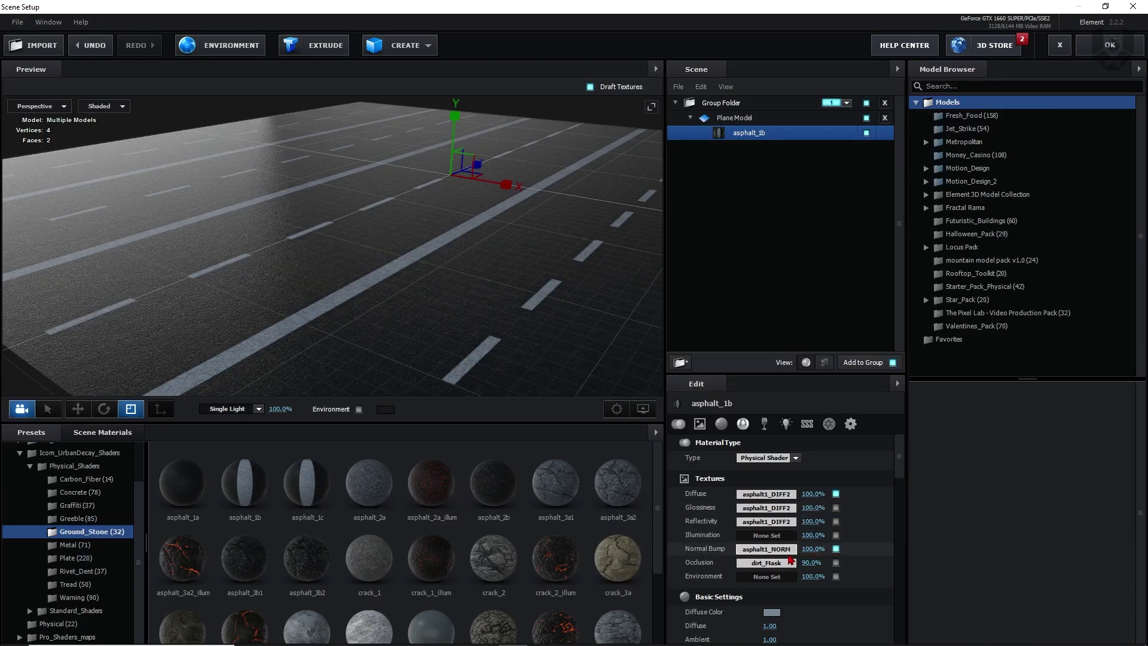
# Set the asphalt_1b material's Normal Bump texture to Custom Layer 1 with Convert Bump enabled
pyautogui.click(784, 550)
pyautogui.click(763, 428)
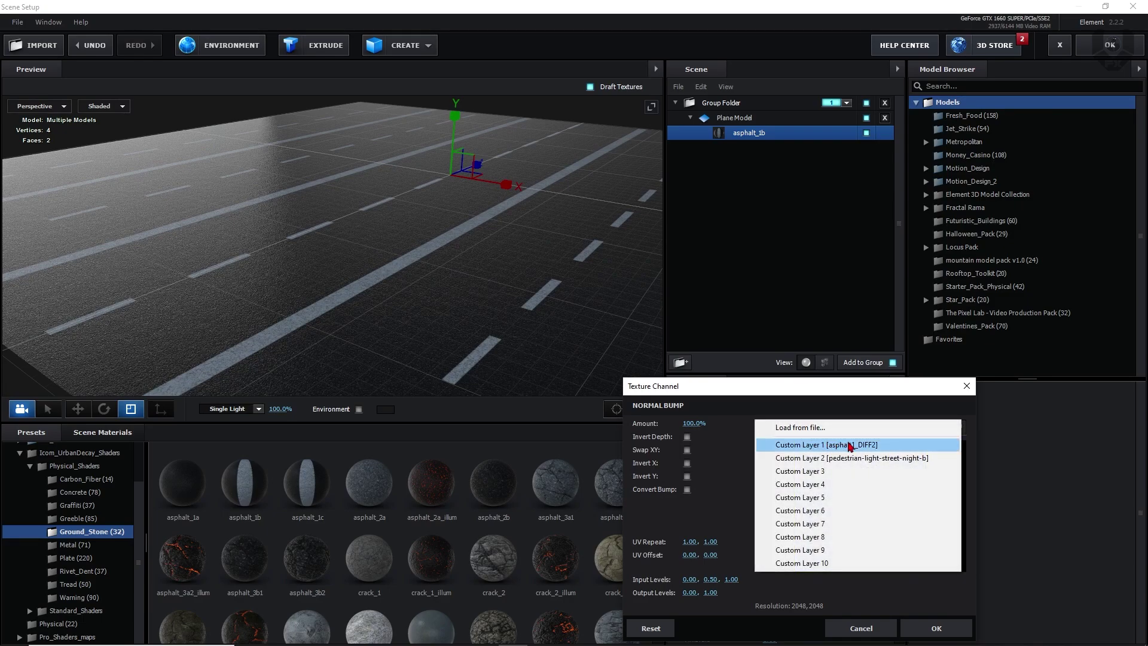
pyautogui.click(885, 451)
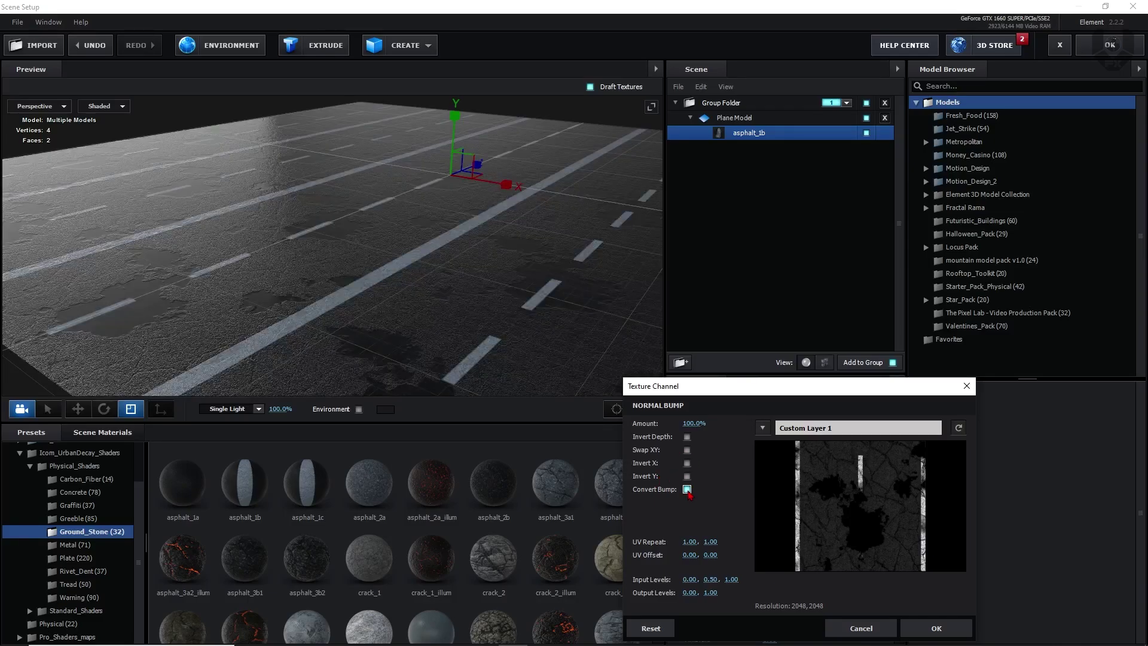
pyautogui.click(924, 633)
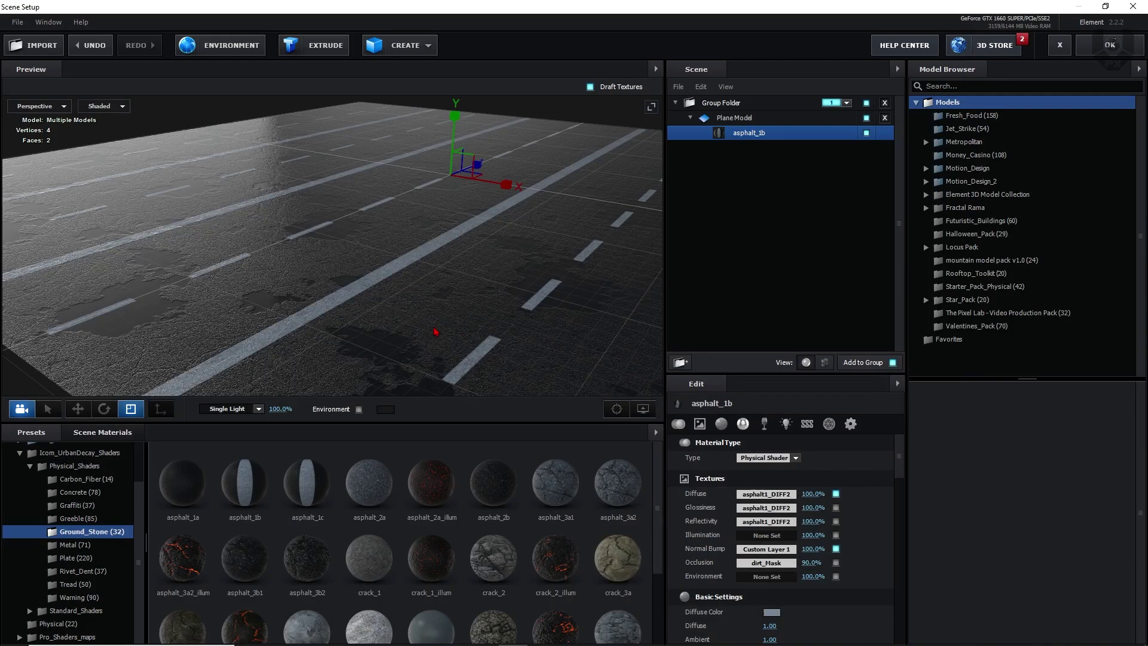
# Inspect the puddled asphalt plane up close, accept the scene setup and open the asphalt1_DIFF2 composition
pyautogui.scroll(4, 461, 300)
pyautogui.moveTo(461, 301); pyautogui.dragTo(391, 269)
pyautogui.scroll(-4, 336, 261)
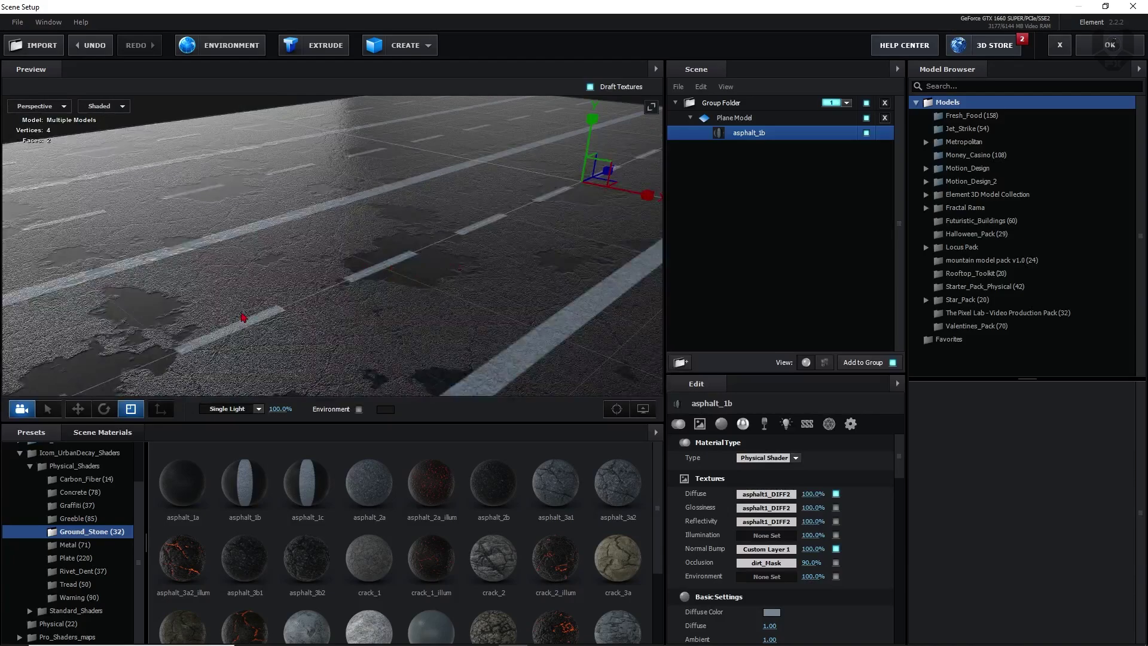
pyautogui.moveTo(243, 317); pyautogui.dragTo(334, 279)
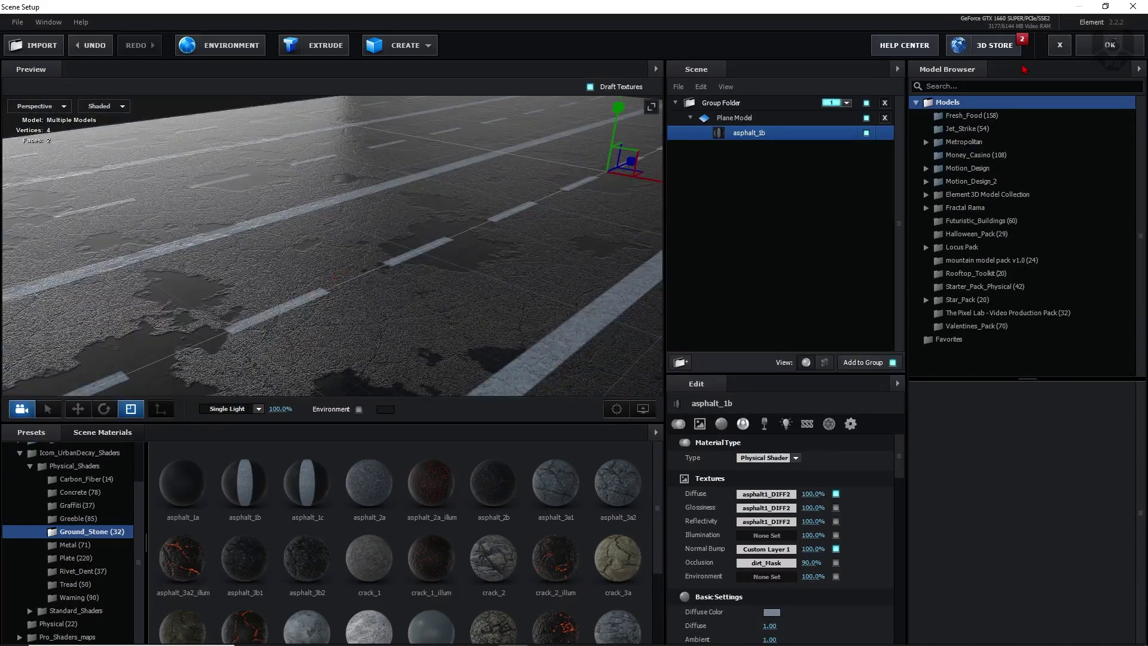
pyautogui.click(1094, 43)
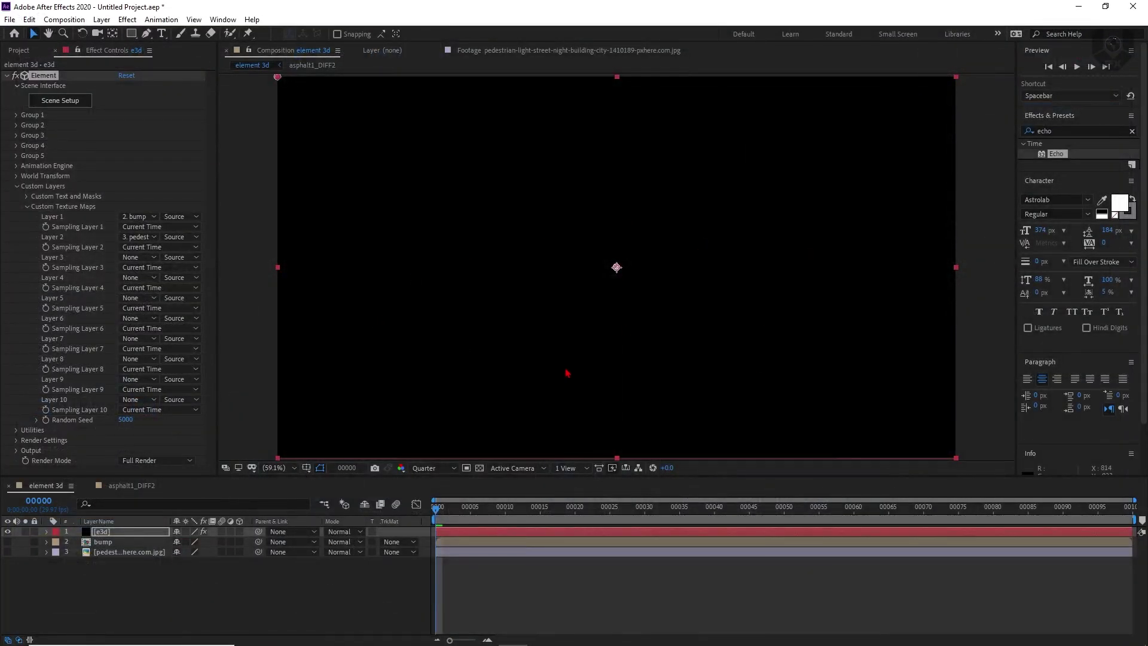
pyautogui.click(121, 487)
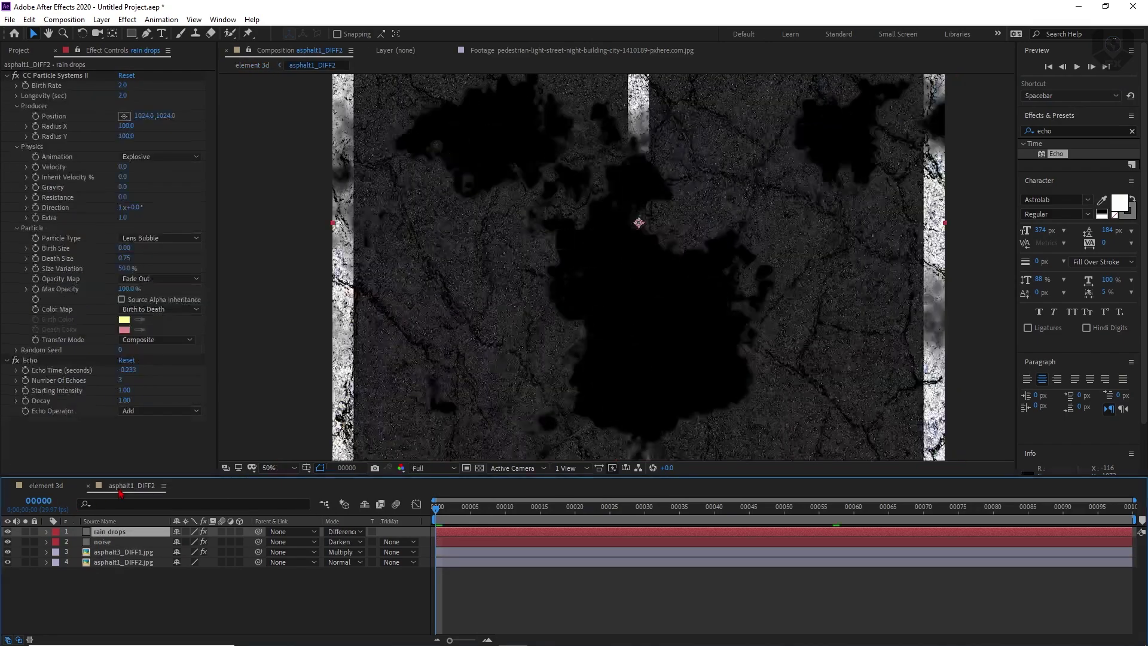
# Shift the rain drops layer earlier so ripples show from the first frame, and extend its end to the composition's end
pyautogui.click(319, 593)
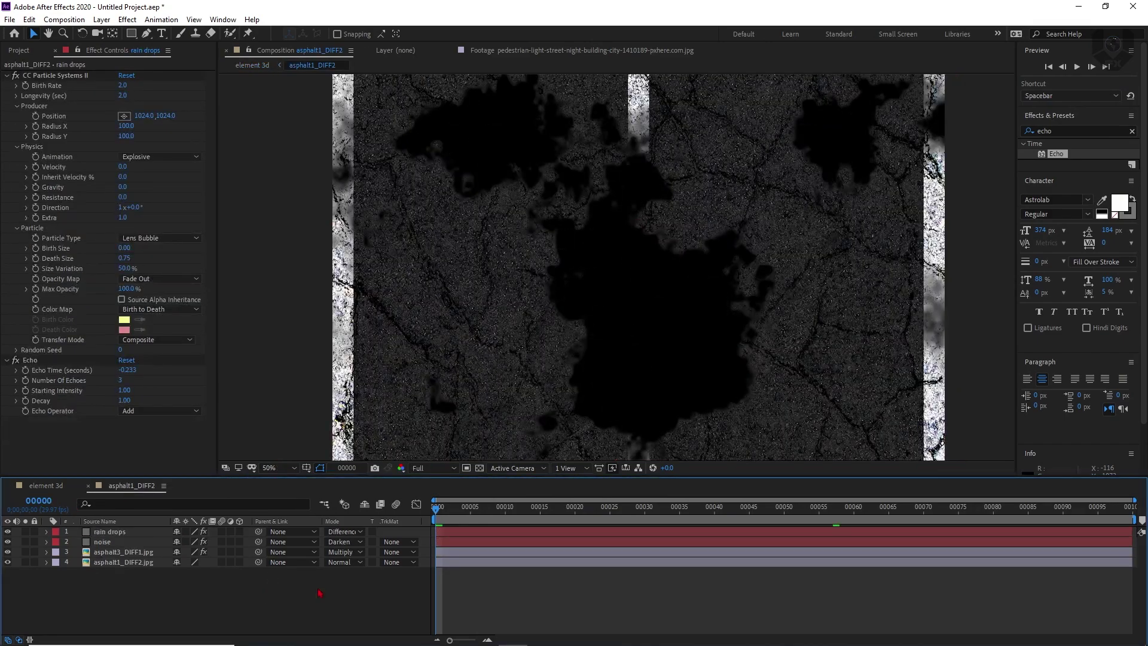
pyautogui.click(543, 534)
pyautogui.moveTo(640, 536); pyautogui.dragTo(361, 535)
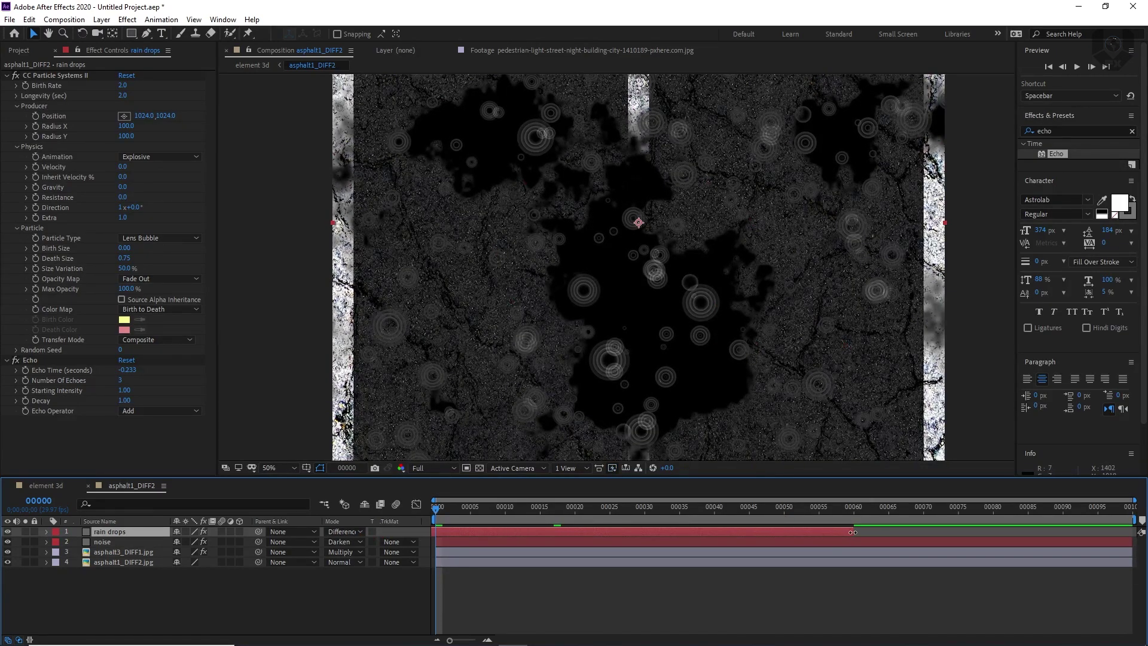
pyautogui.moveTo(853, 532); pyautogui.dragTo(1101, 523)
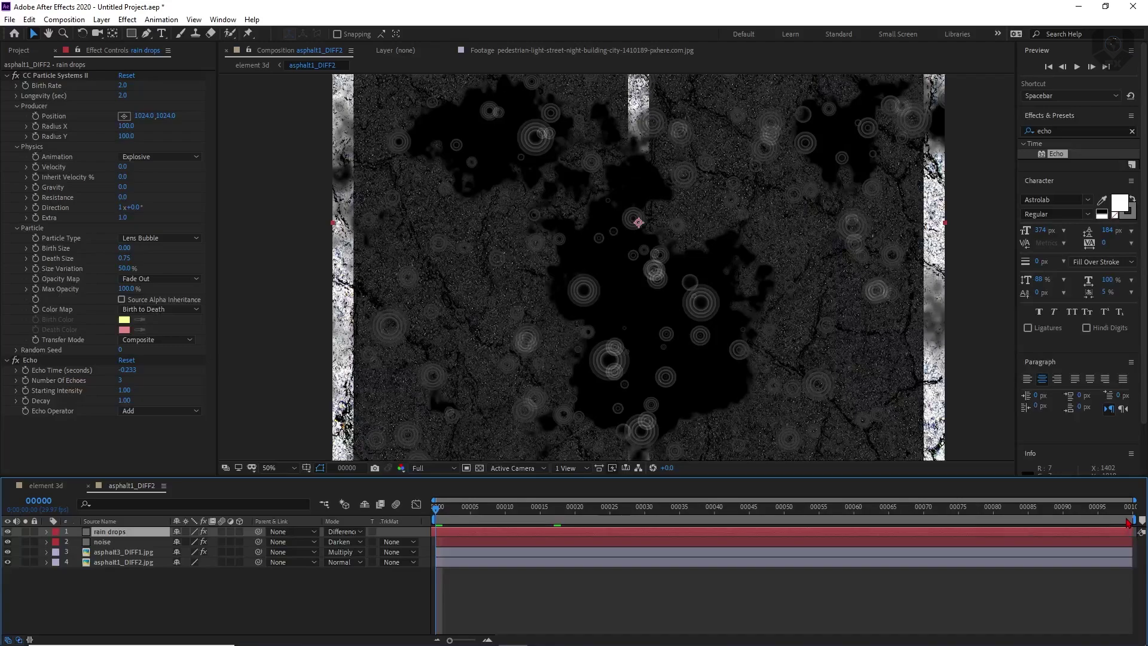
# Reopen the Element scene setup from the element 3d composition and set asphalt_1b's Normal Bump to 50%
pyautogui.click(40, 485)
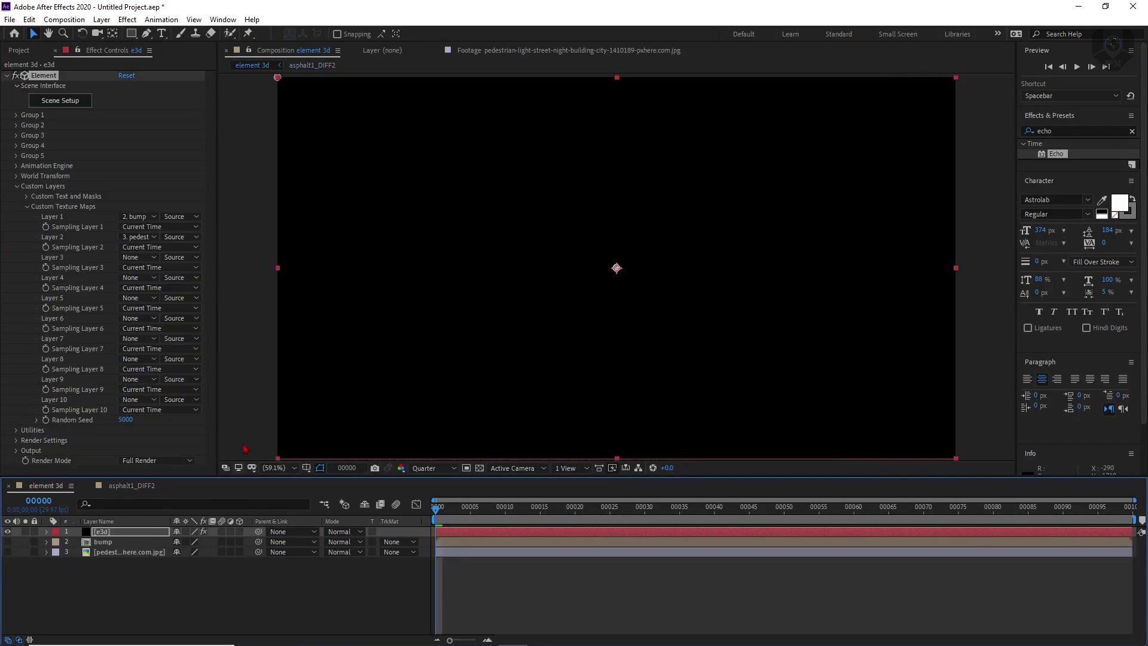
pyautogui.click(58, 106)
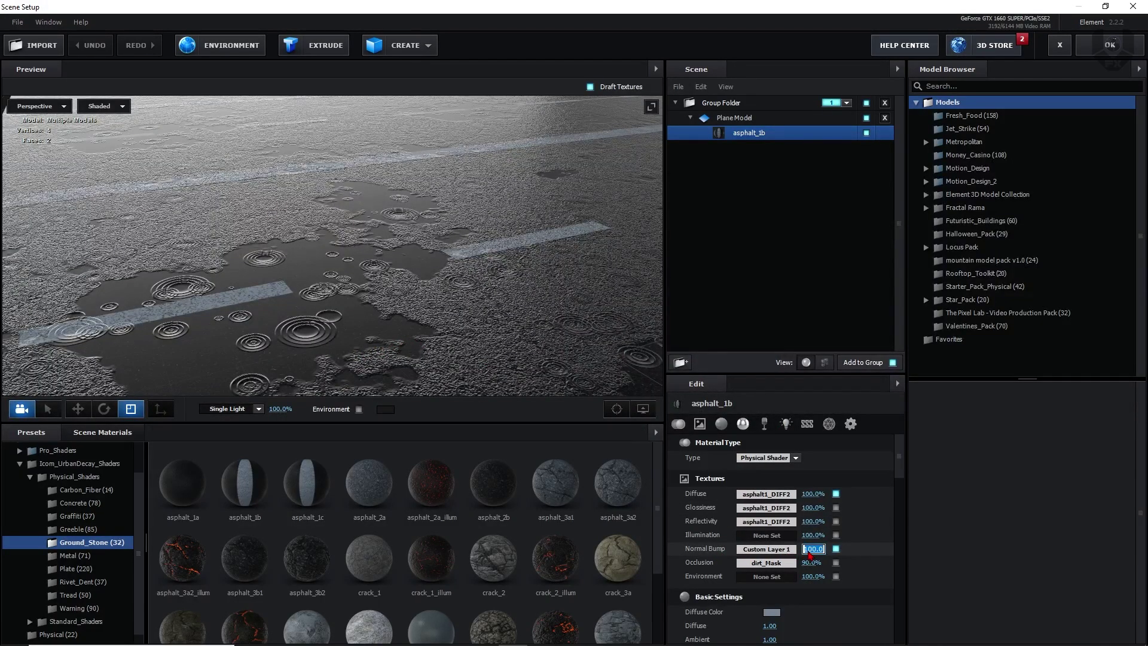
pyautogui.press('Return')
# Set the scene's environment map to Custom Layer 2, the pedestrian street night photo
pyautogui.moveTo(393, 352); pyautogui.dragTo(487, 257)
pyautogui.scroll(-5, 425, 325)
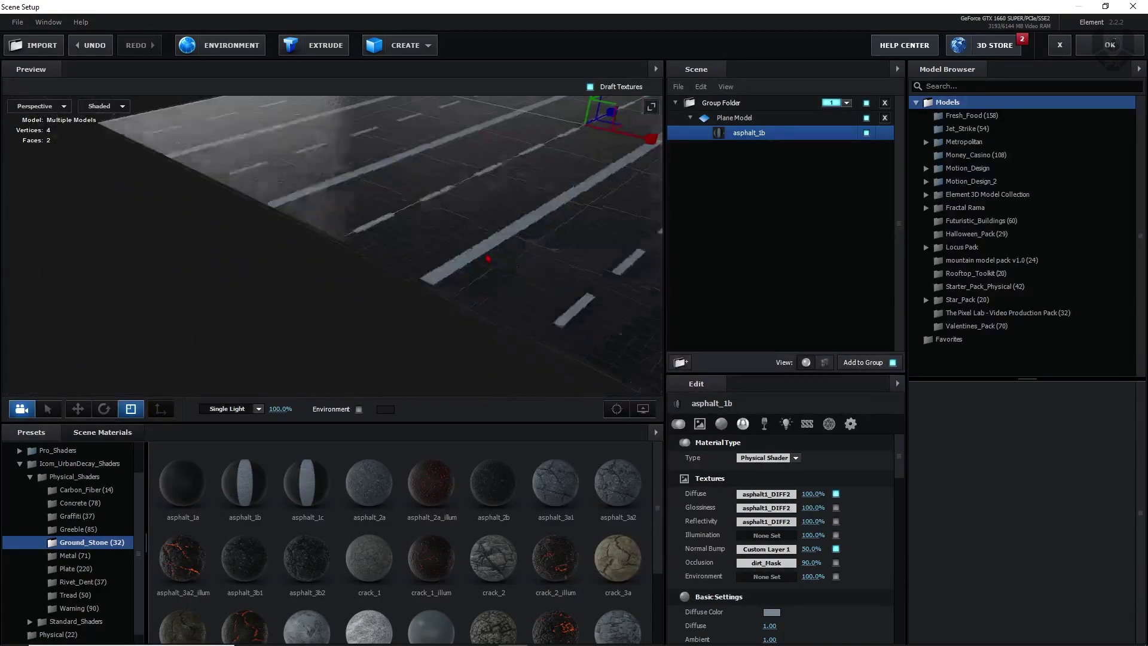
pyautogui.scroll(-5, 538, 254)
pyautogui.moveTo(582, 249); pyautogui.dragTo(383, 328)
pyautogui.click(227, 46)
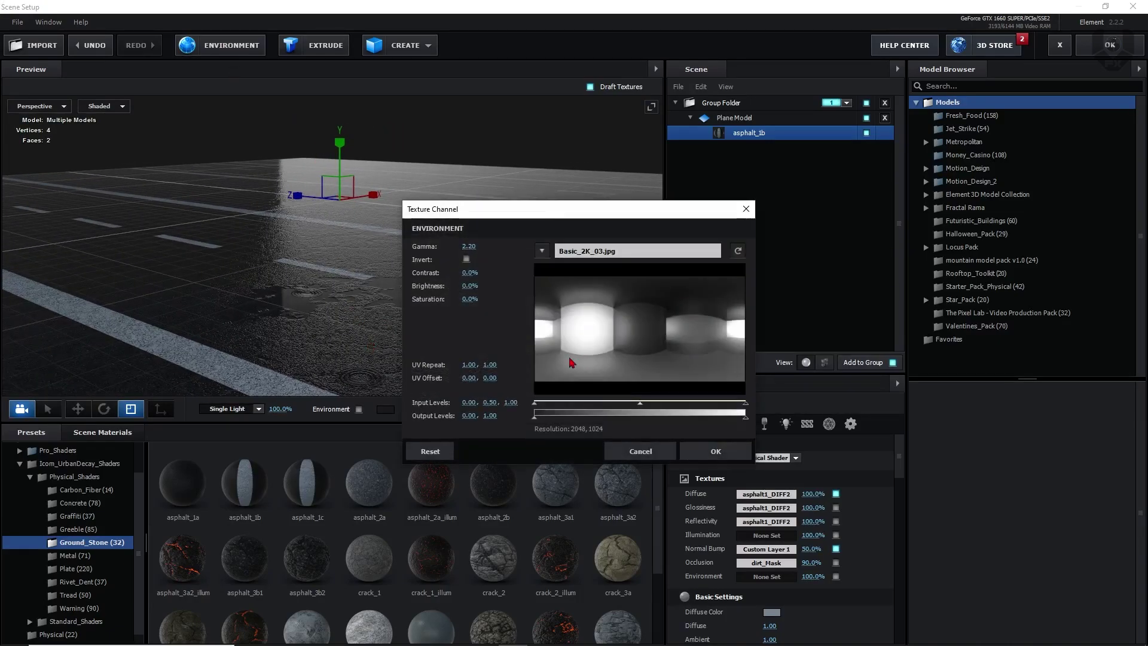
pyautogui.click(543, 251)
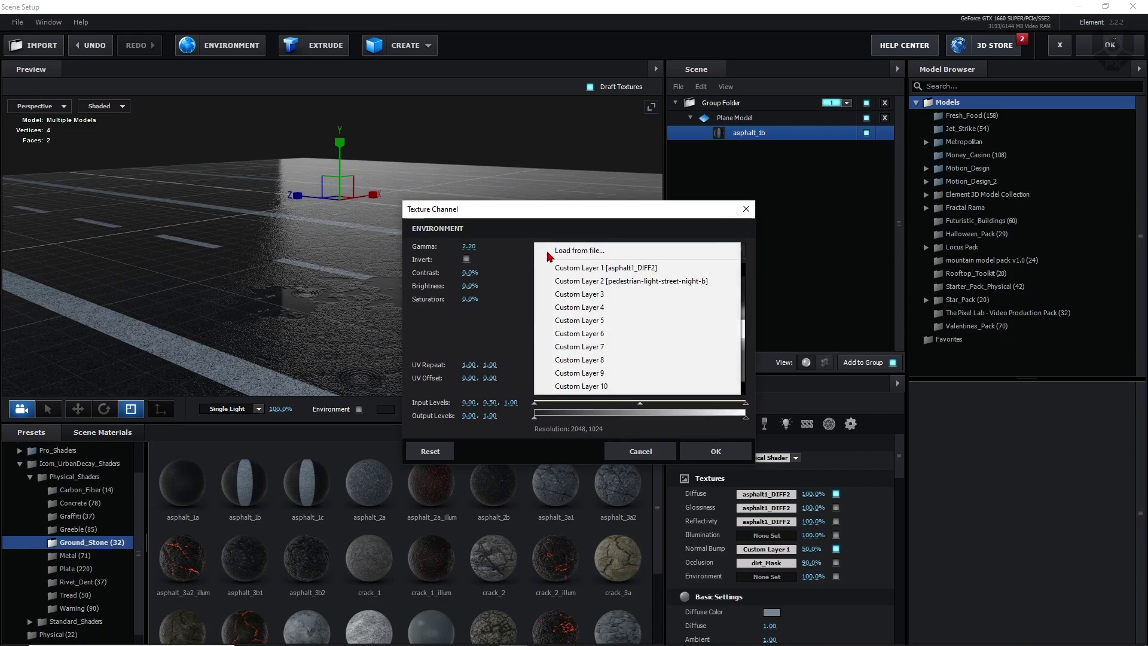
pyautogui.click(687, 281)
pyautogui.click(715, 453)
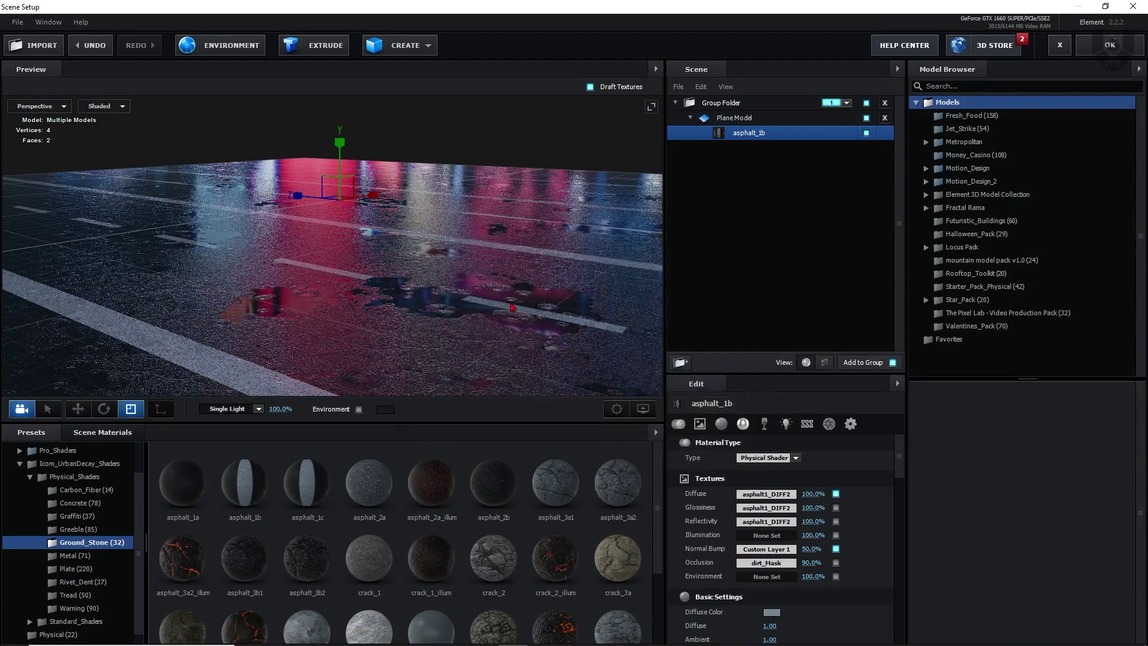
# Raise the asphalt_1b material's Diffuse value in the Basic Settings to about 1.66
pyautogui.moveTo(388, 234); pyautogui.dragTo(394, 313)
pyautogui.scroll(5, 394, 314)
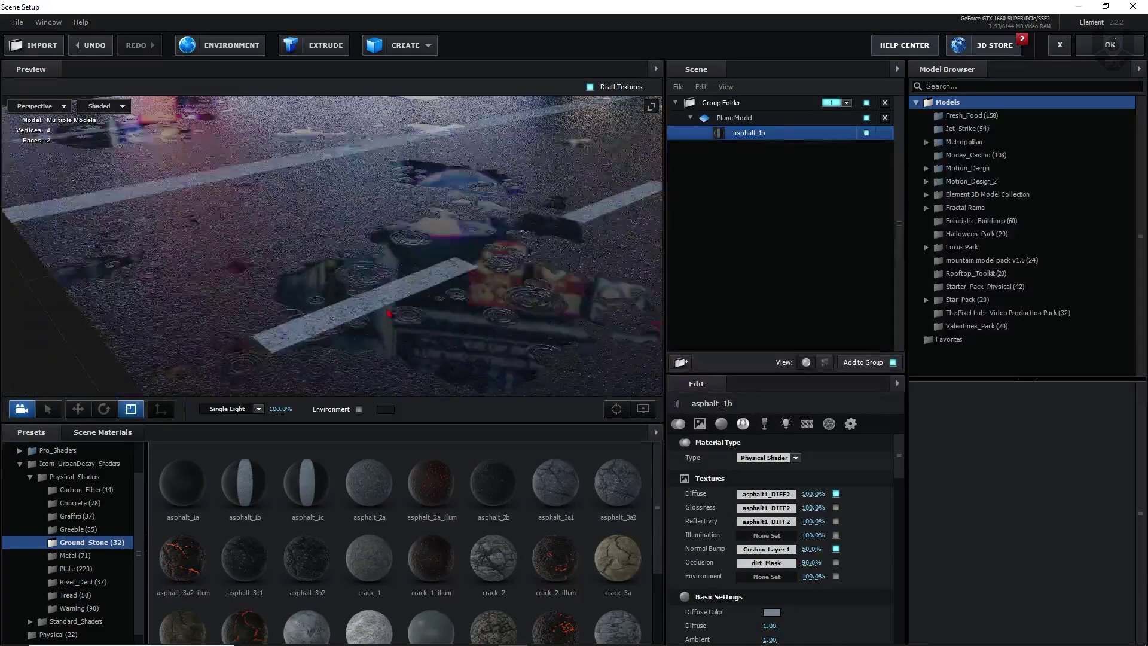
pyautogui.scroll(-3, 771, 526)
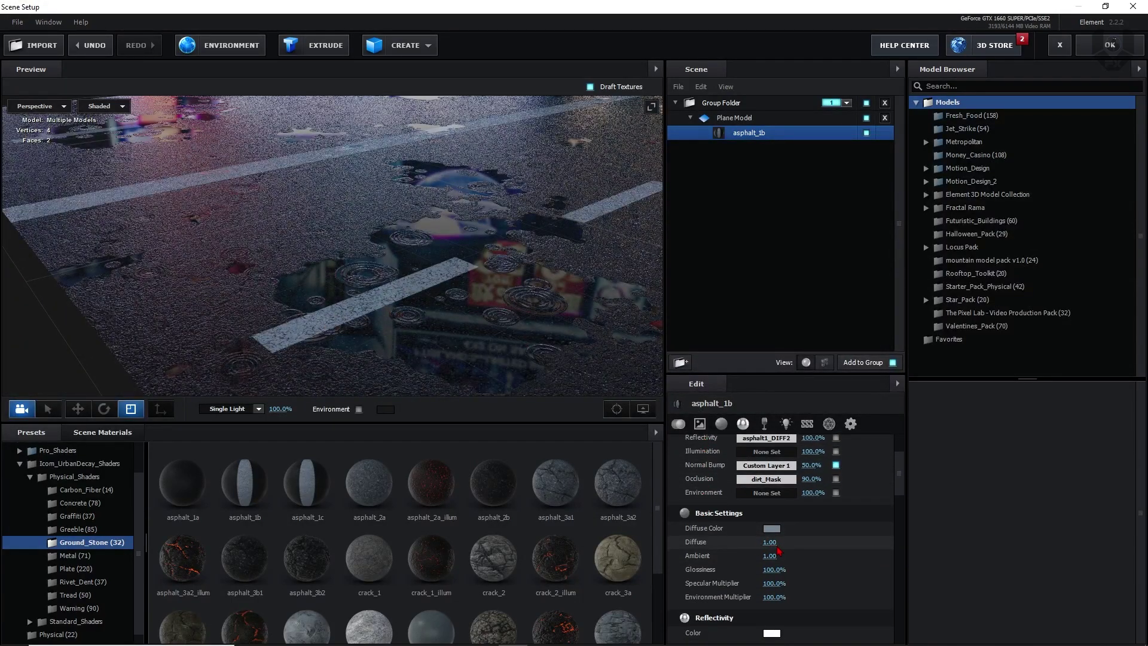
pyautogui.moveTo(782, 542); pyautogui.dragTo(811, 543)
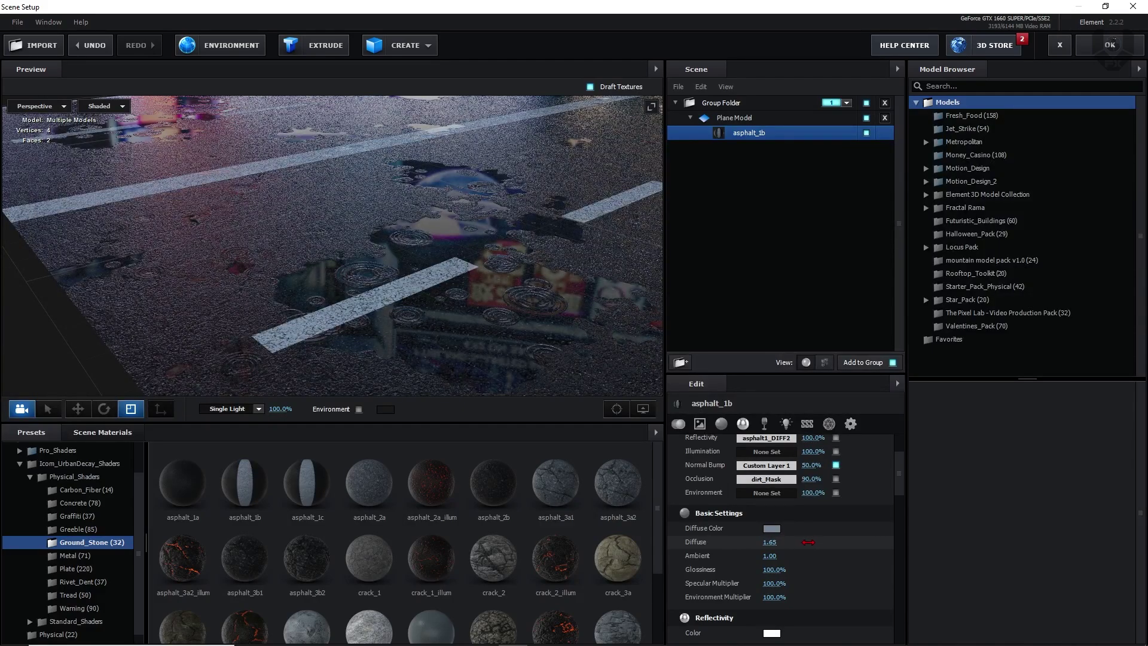
# Set the environment map's Brightness to 11% and raise its Saturation to about 12%
pyautogui.moveTo(392, 328); pyautogui.dragTo(467, 265)
pyautogui.scroll(-6, 487, 307)
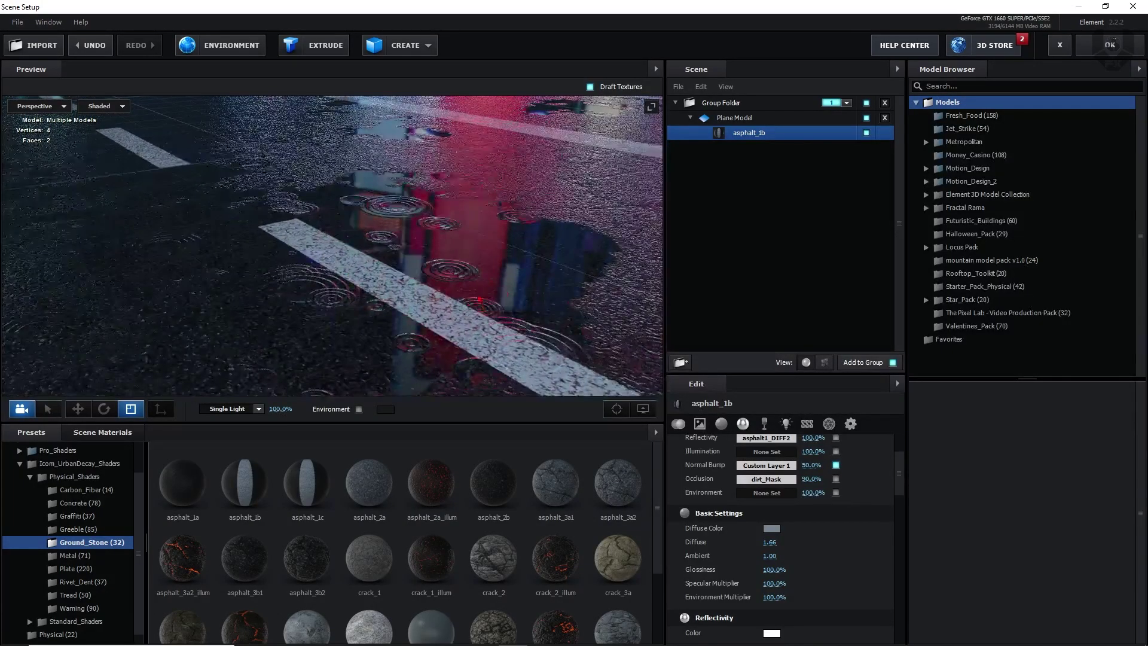
pyautogui.scroll(6, 468, 303)
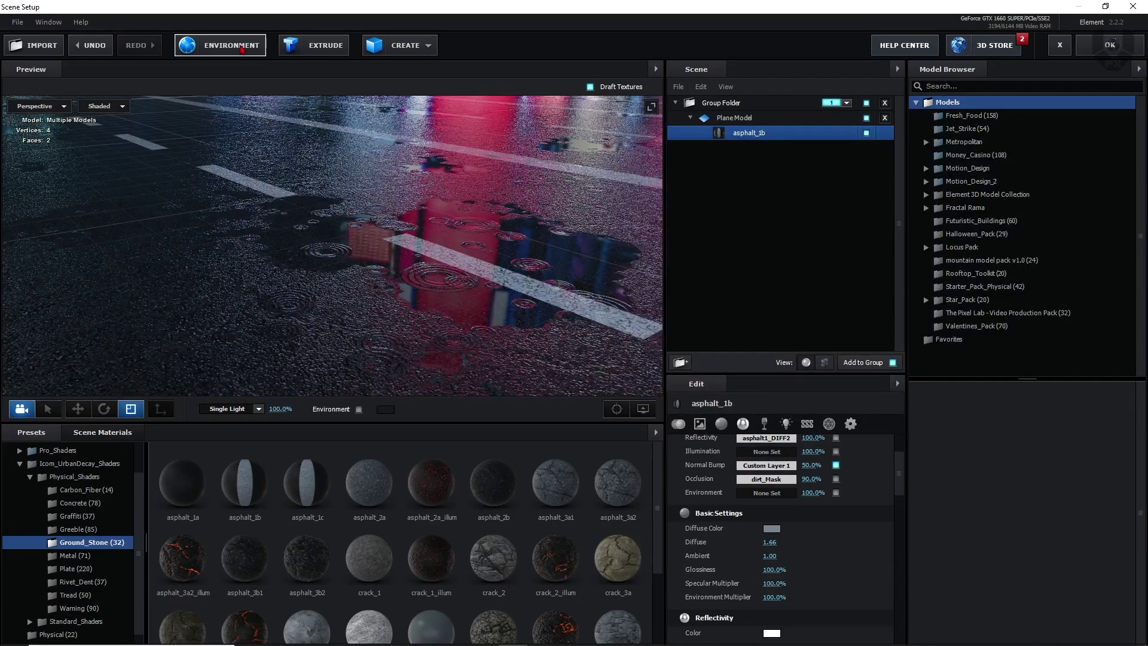
pyautogui.click(227, 44)
pyautogui.moveTo(540, 212); pyautogui.dragTo(634, 213)
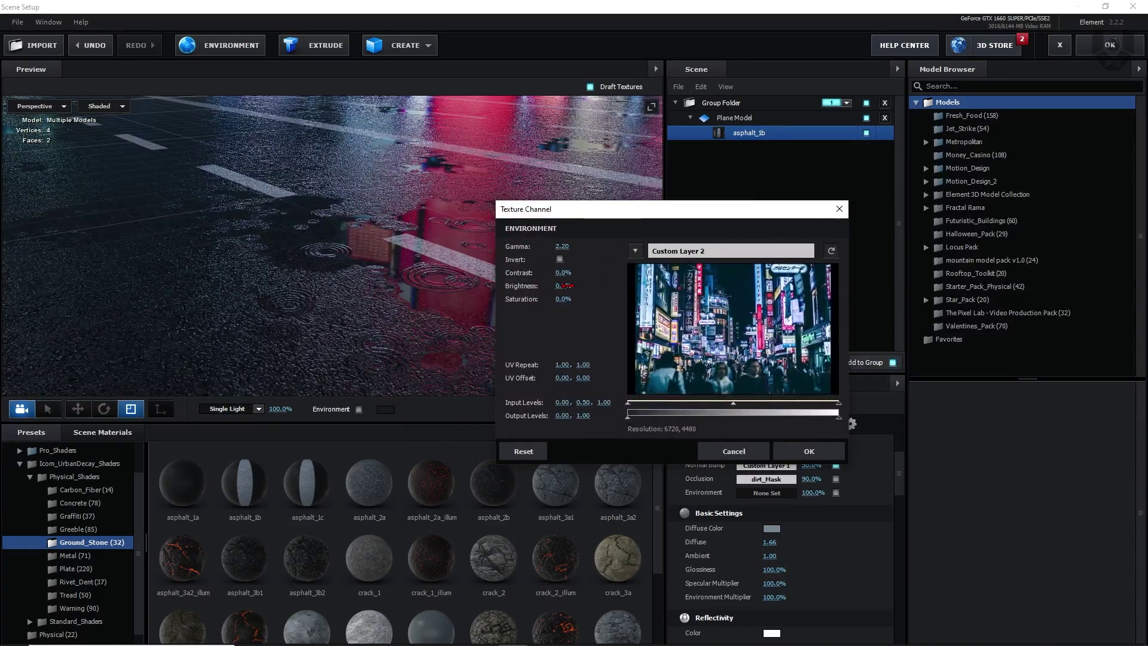
pyautogui.moveTo(563, 286)
pyautogui.mouseDown()
pyautogui.moveTo(579, 285)
pyautogui.moveTo(557, 289)
pyautogui.mouseUp()
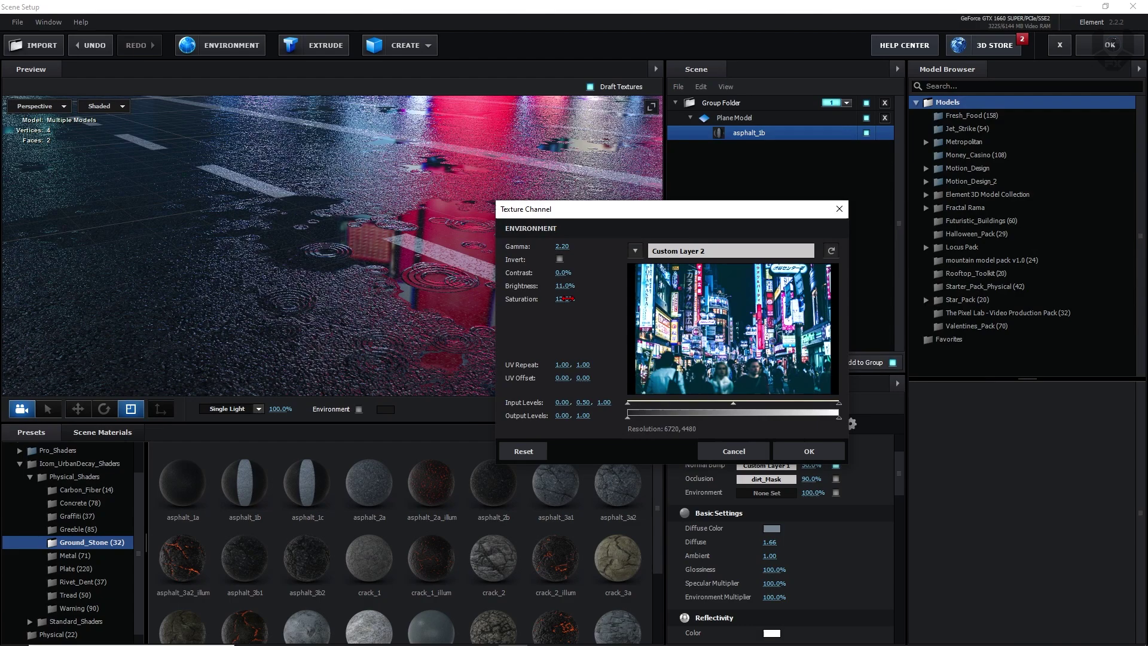
pyautogui.click(809, 451)
# Add the abstract_strings_04 model from the Motion_Design Abstract_Strings collection to the scene
pyautogui.scroll(5, 394, 291)
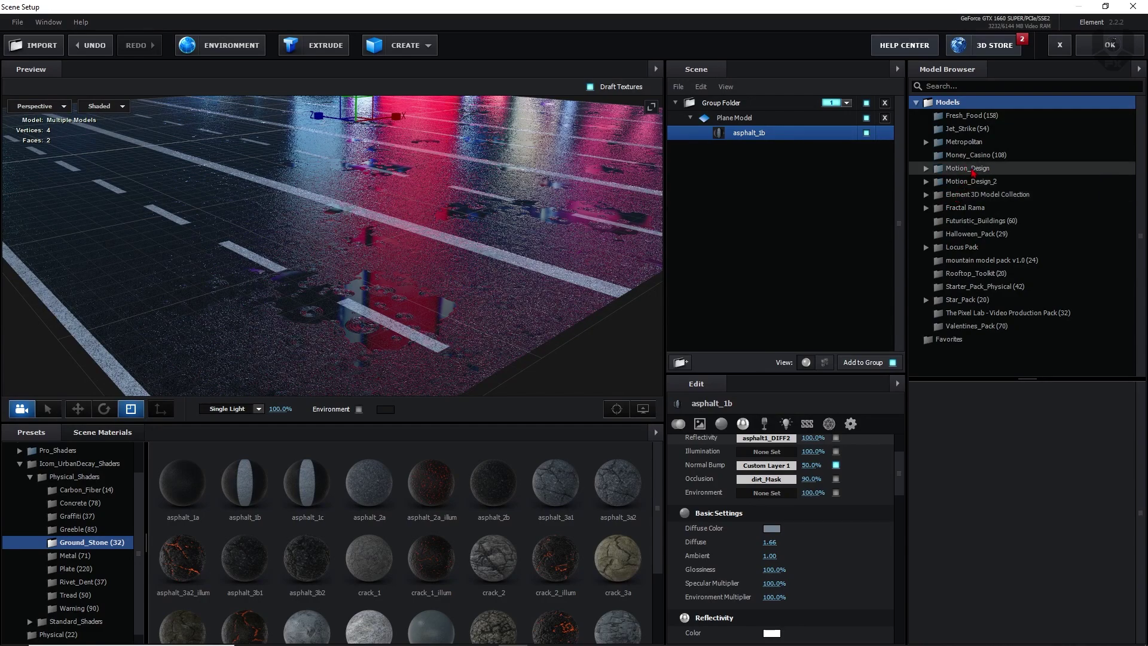
pyautogui.doubleClick(972, 170)
pyautogui.click(973, 207)
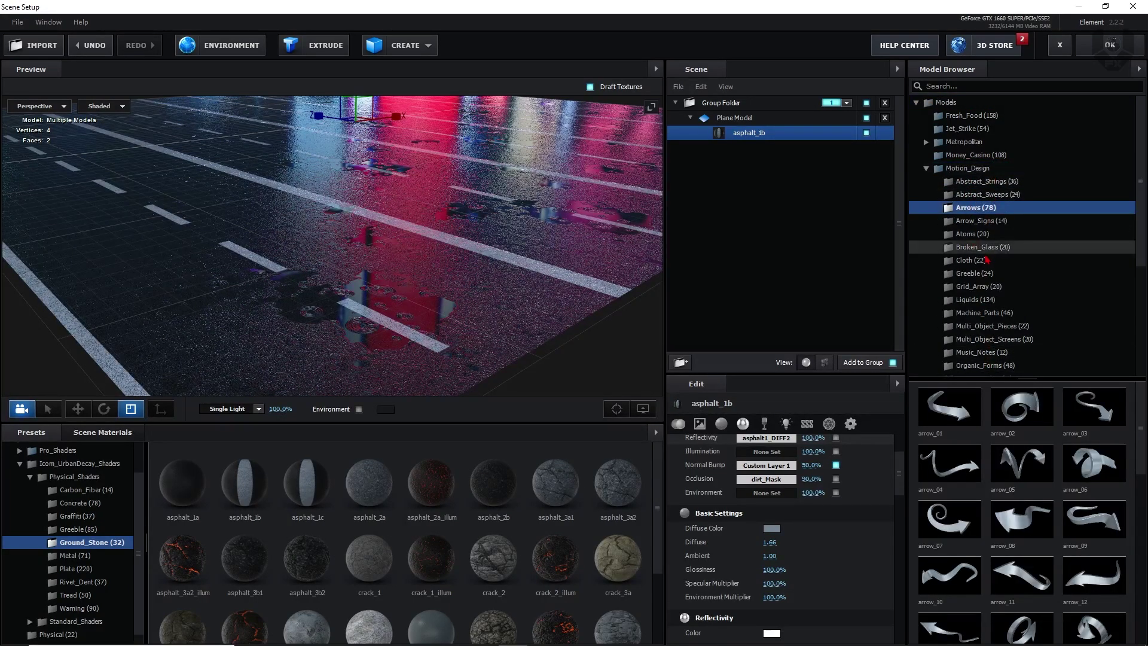
pyautogui.click(985, 198)
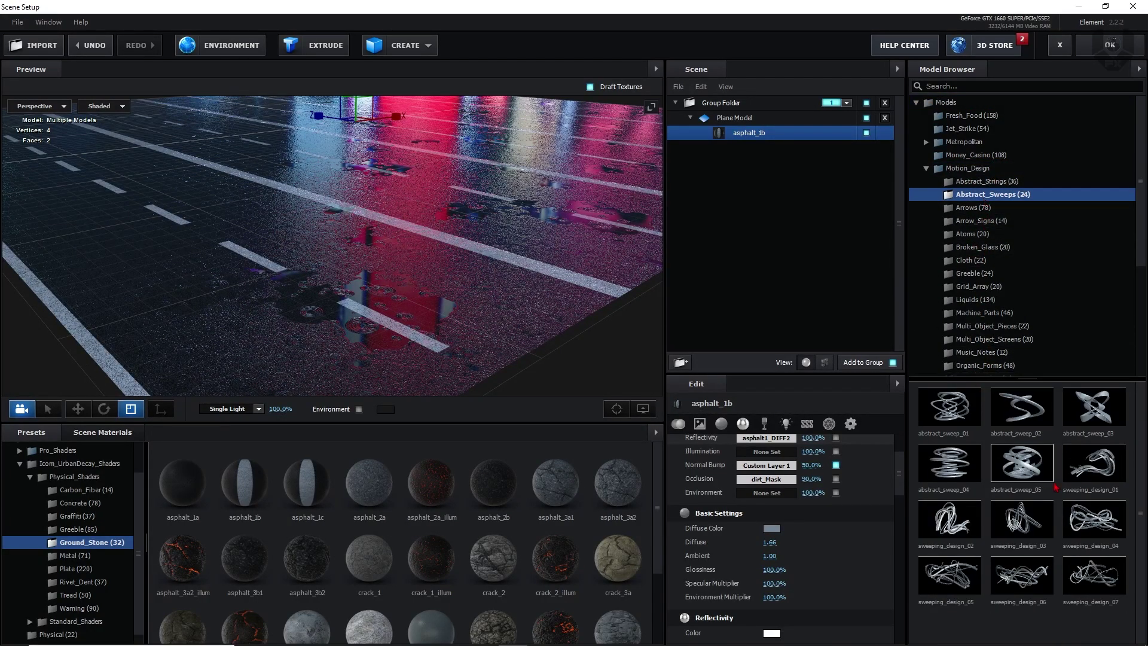
pyautogui.click(1005, 185)
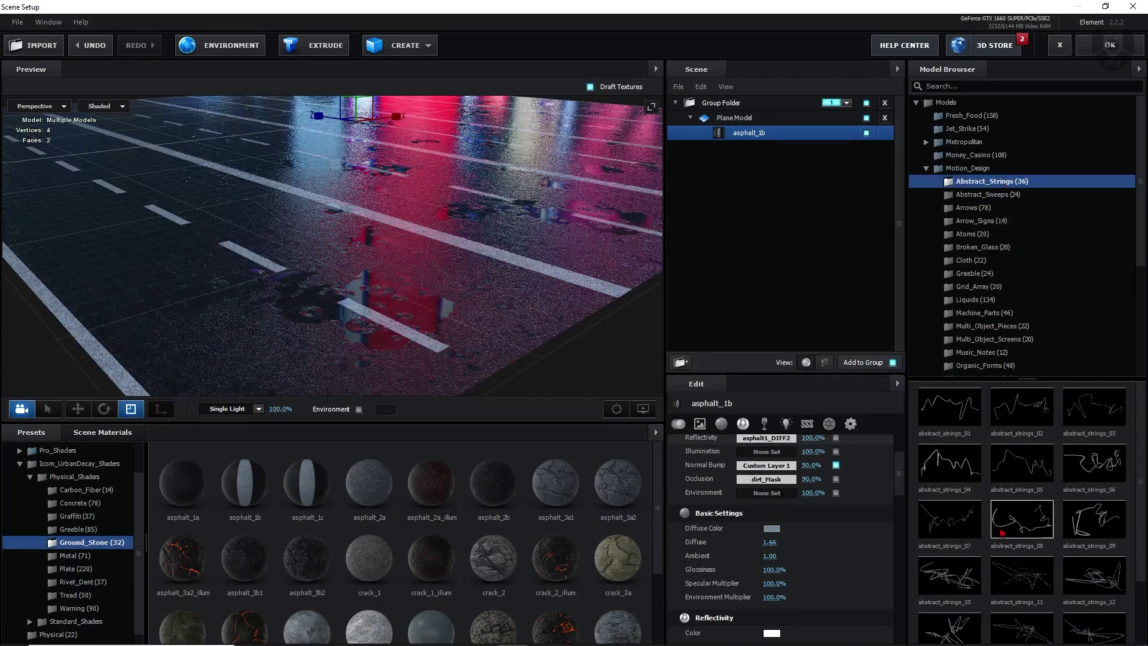
pyautogui.doubleClick(949, 464)
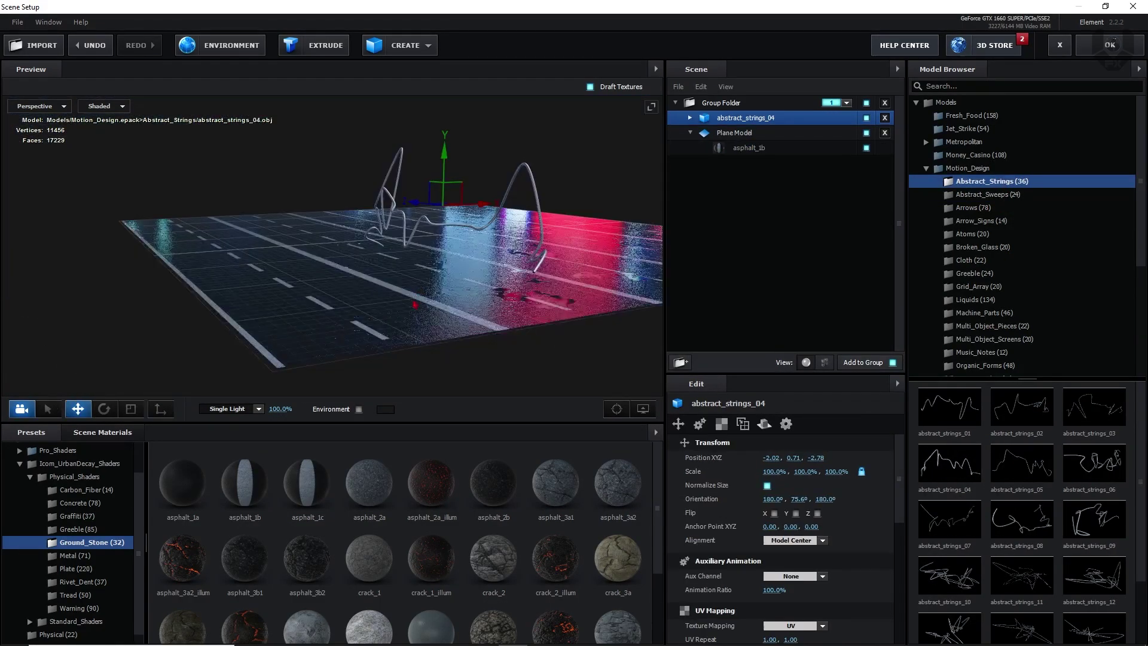
pyautogui.moveTo(502, 267); pyautogui.dragTo(391, 256)
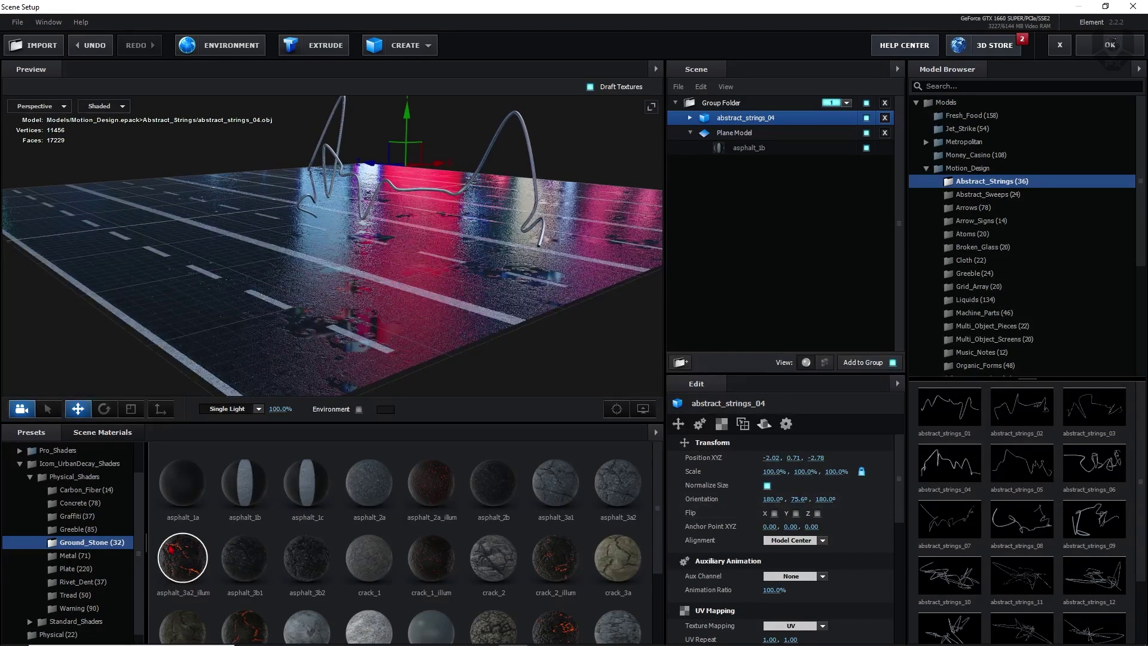
# Apply the Bright_Light preset from the Physical materials to the abstract_strings_04 model
pyautogui.click(78, 463)
pyautogui.click(63, 540)
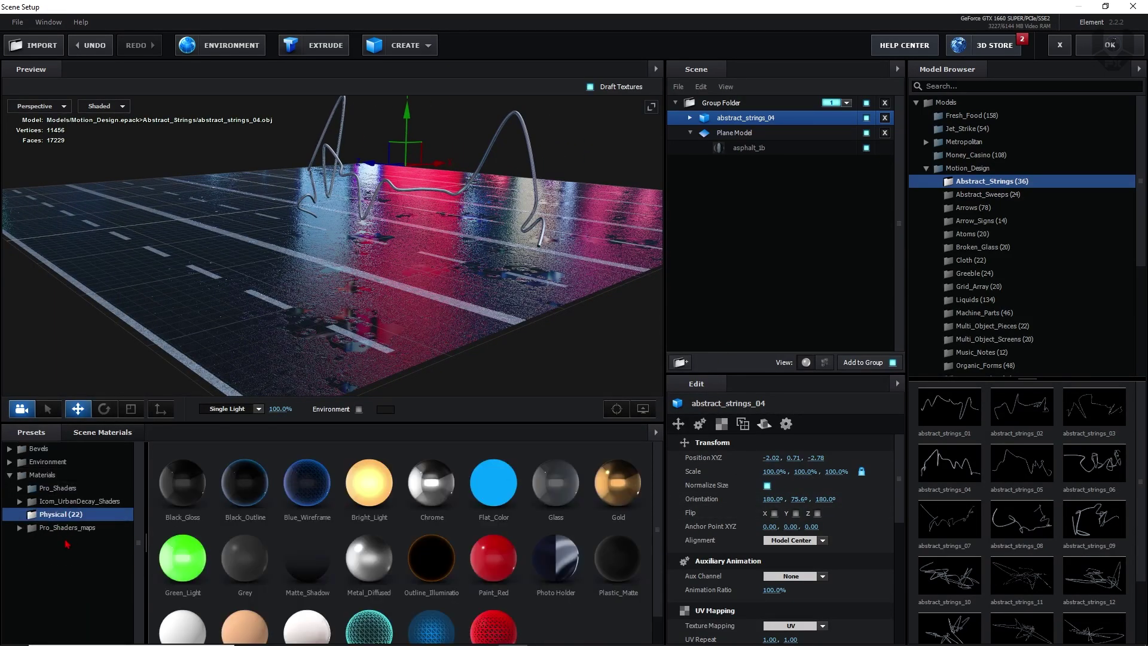
pyautogui.doubleClick(366, 492)
pyautogui.moveTo(392, 335); pyautogui.dragTo(451, 342)
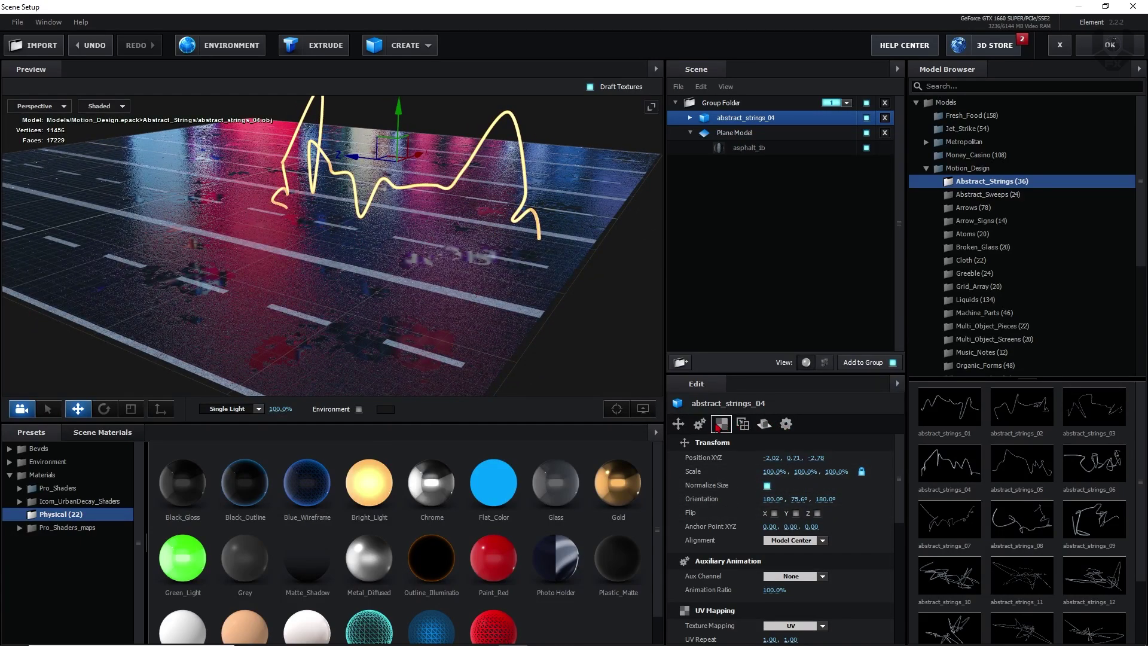
# Change the Bright_Light material's Illumination color to a saturated magenta
pyautogui.click(690, 118)
pyautogui.click(750, 133)
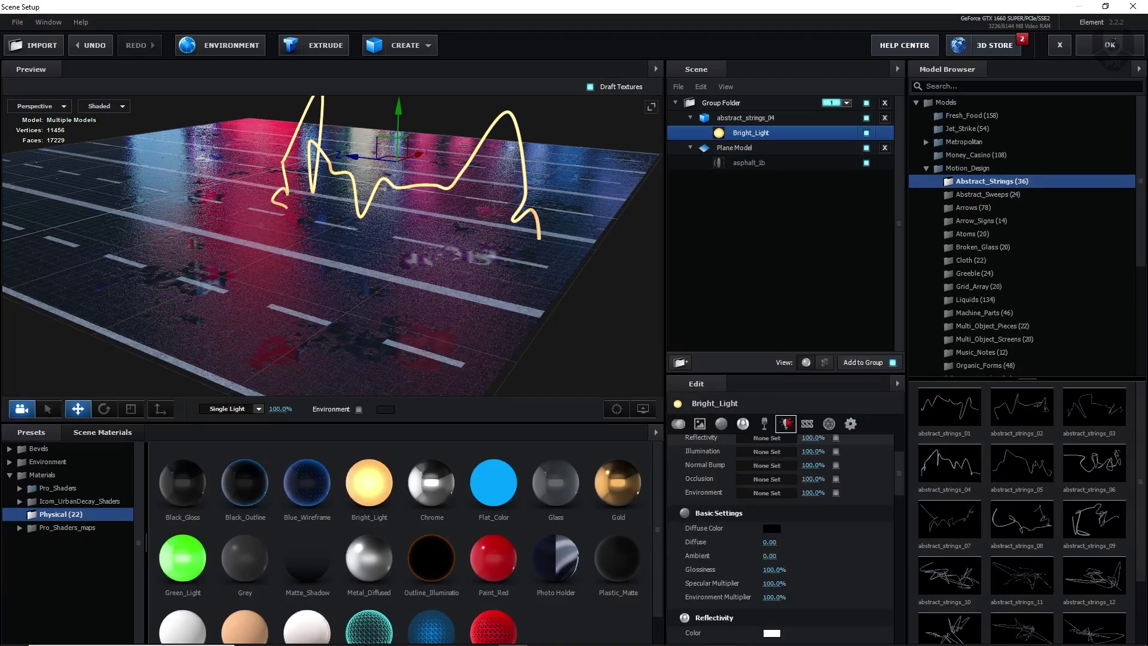
pyautogui.click(787, 422)
pyautogui.click(771, 459)
pyautogui.moveTo(832, 483); pyautogui.dragTo(835, 427)
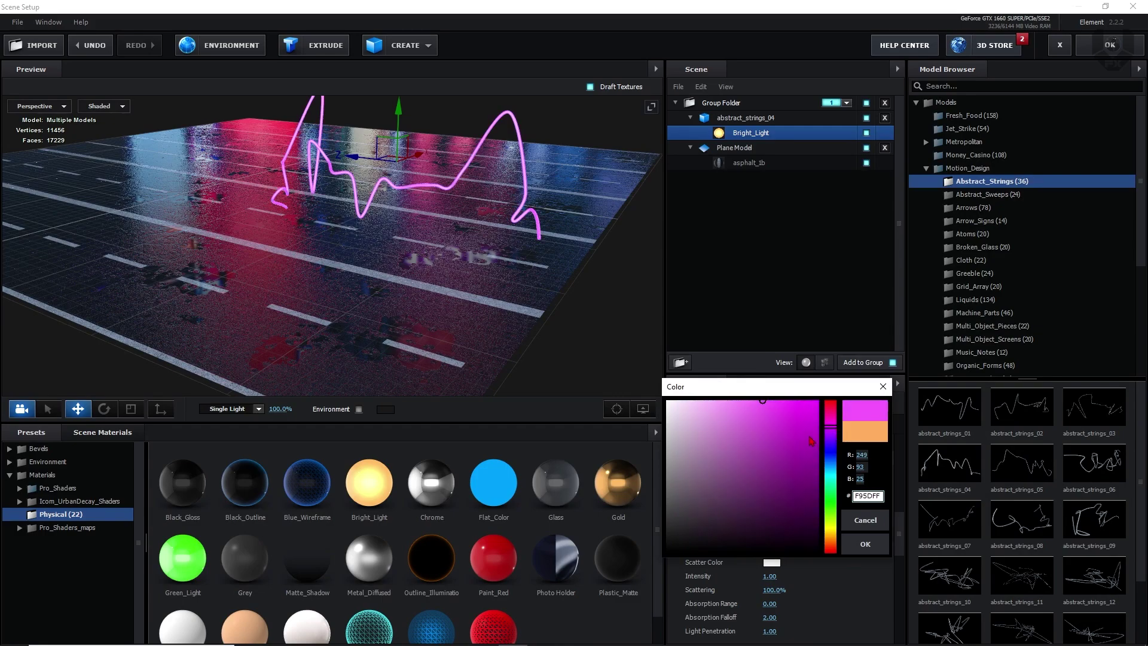
pyautogui.click(812, 441)
pyautogui.click(865, 543)
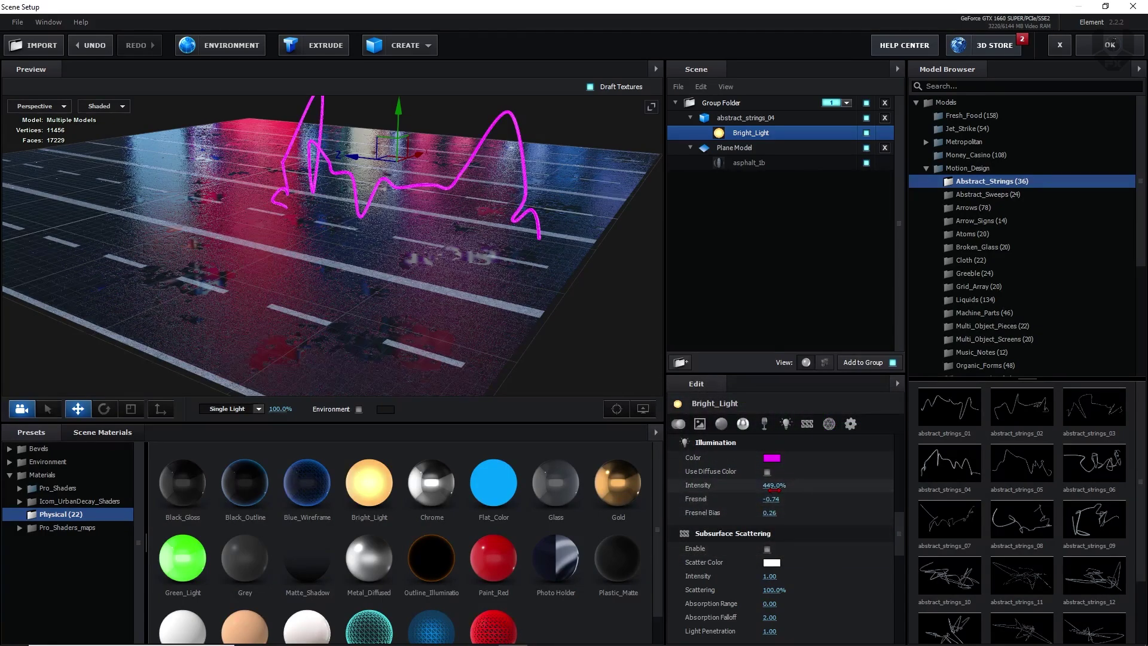
# Set the Plane Model's Reflect Mode to Mirror Surface, check the string's reflection in the puddles and accept the scene setup
pyautogui.click(777, 150)
pyautogui.click(785, 424)
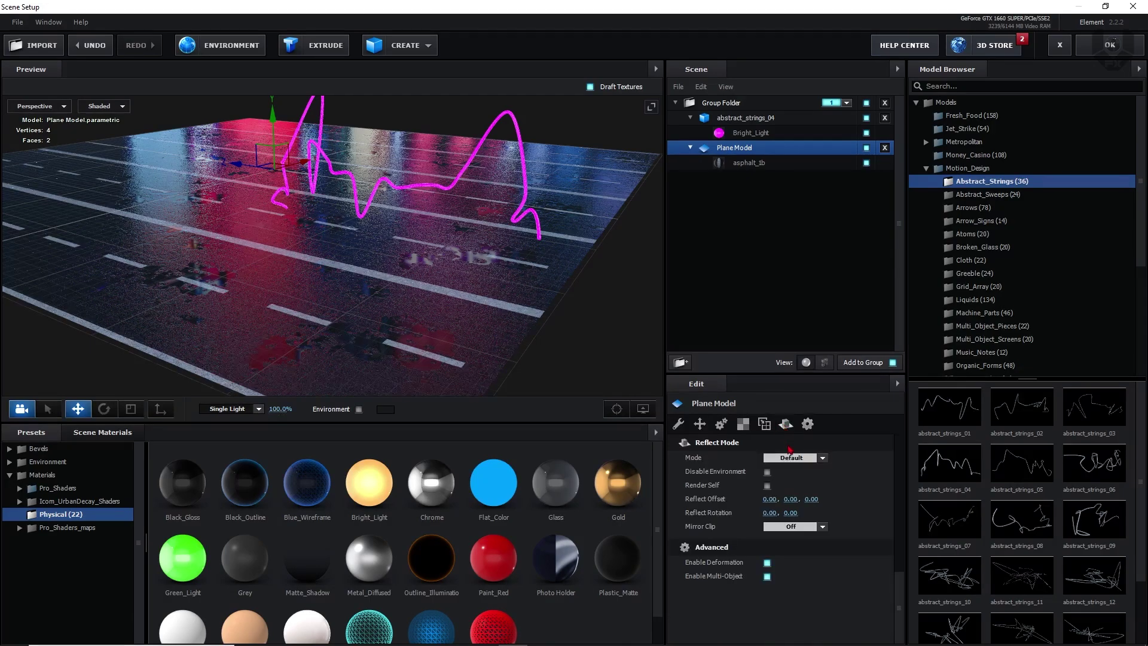
pyautogui.click(795, 457)
pyautogui.click(800, 488)
pyautogui.scroll(8, 422, 299)
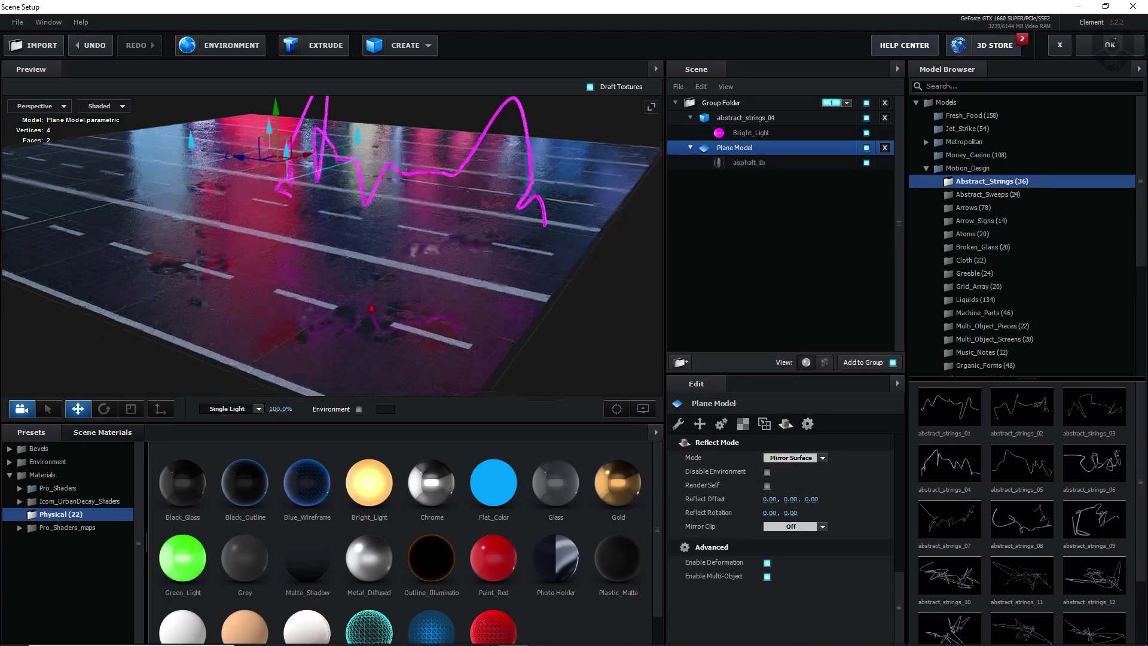
pyautogui.moveTo(413, 305); pyautogui.dragTo(431, 267)
pyautogui.scroll(-3, 426, 286)
pyautogui.moveTo(491, 217); pyautogui.dragTo(387, 287)
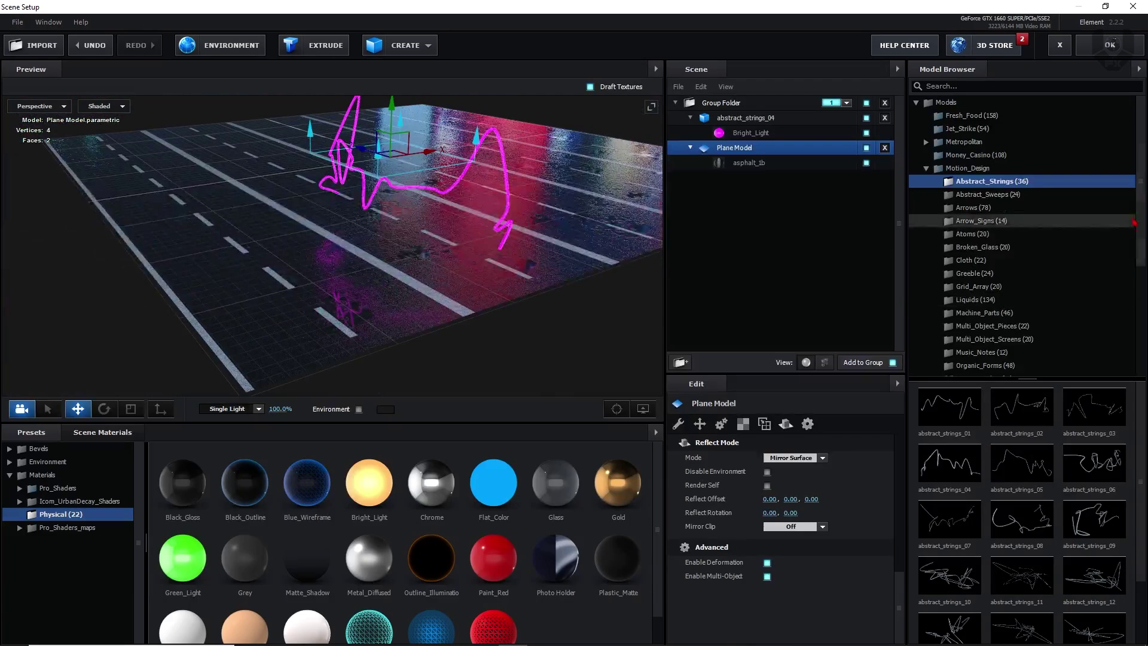
pyautogui.click(1110, 45)
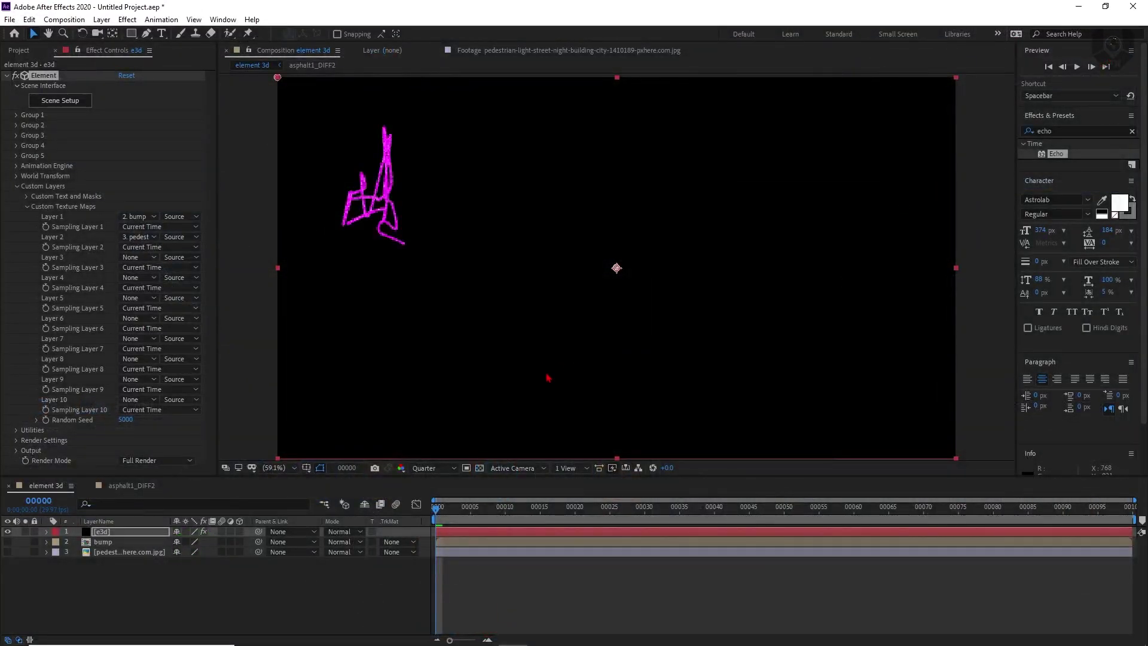
# Add a two-node camera with the 35mm preset to the element 3d composition
pyautogui.rightClick(305, 575)
pyautogui.moveTo(362, 444)
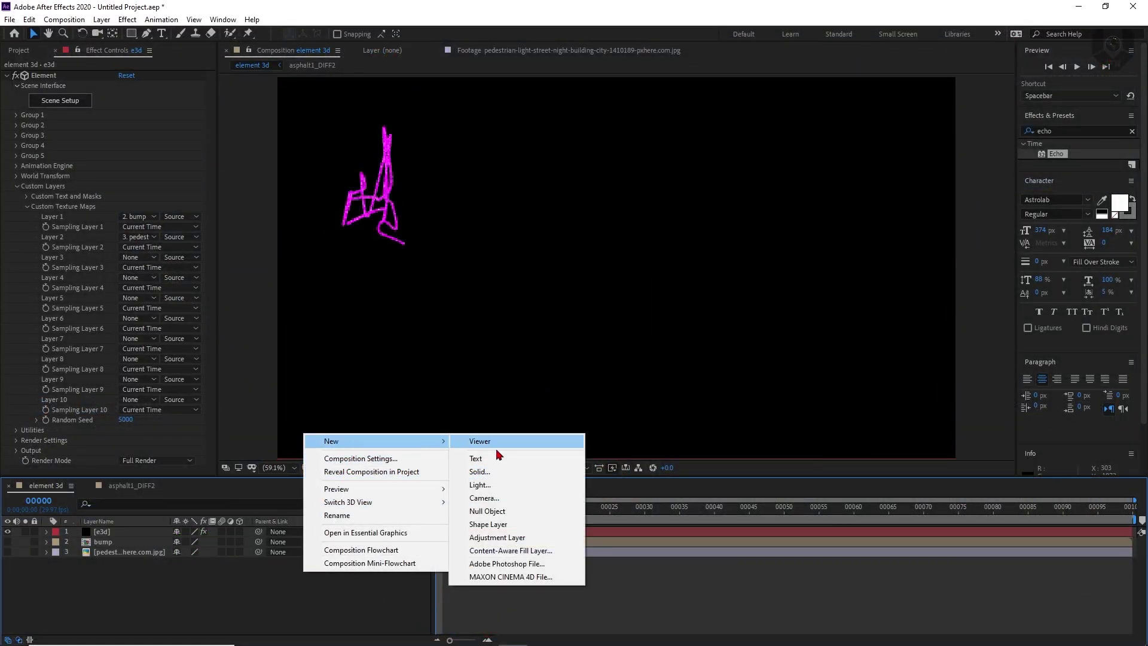
pyautogui.click(492, 499)
pyautogui.click(649, 236)
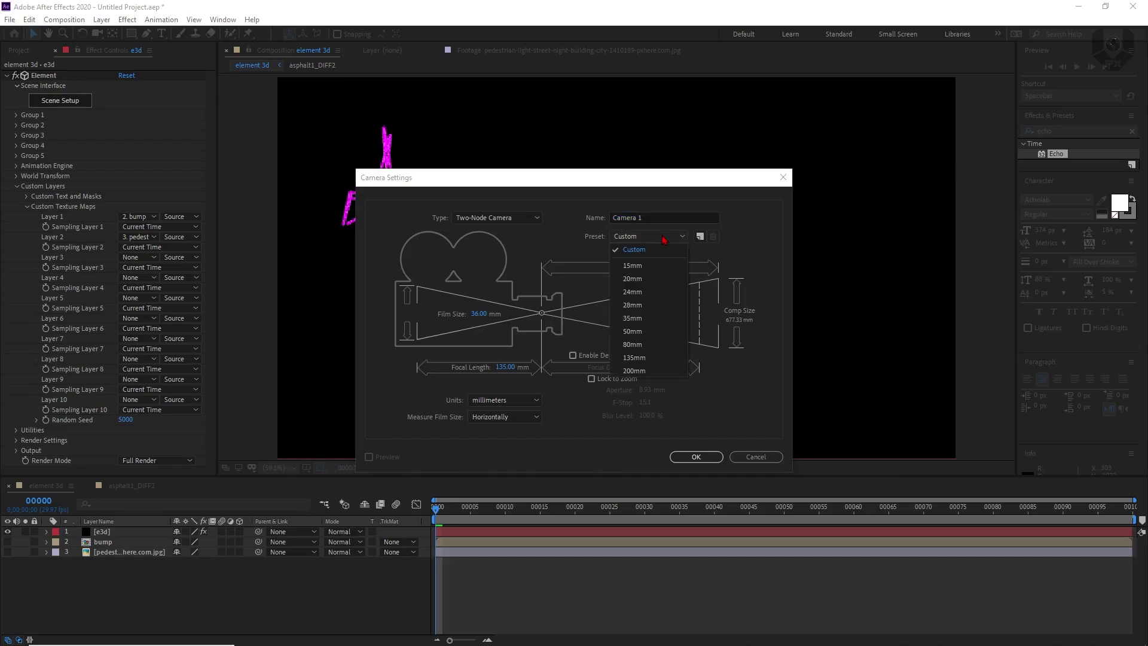
pyautogui.click(652, 323)
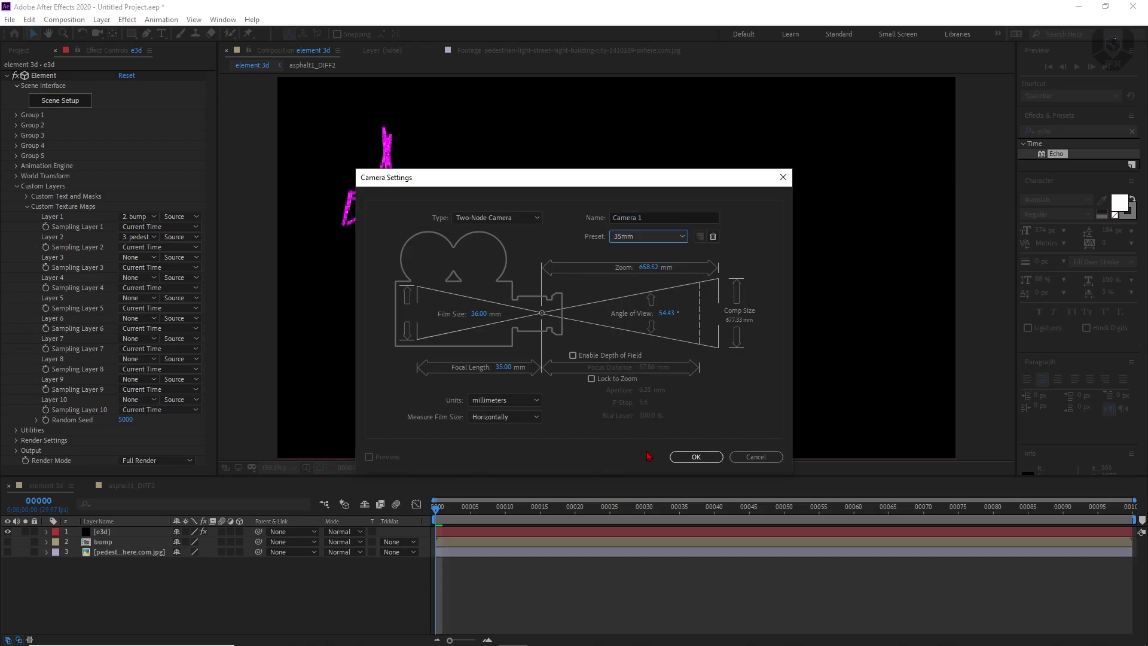
pyautogui.click(685, 458)
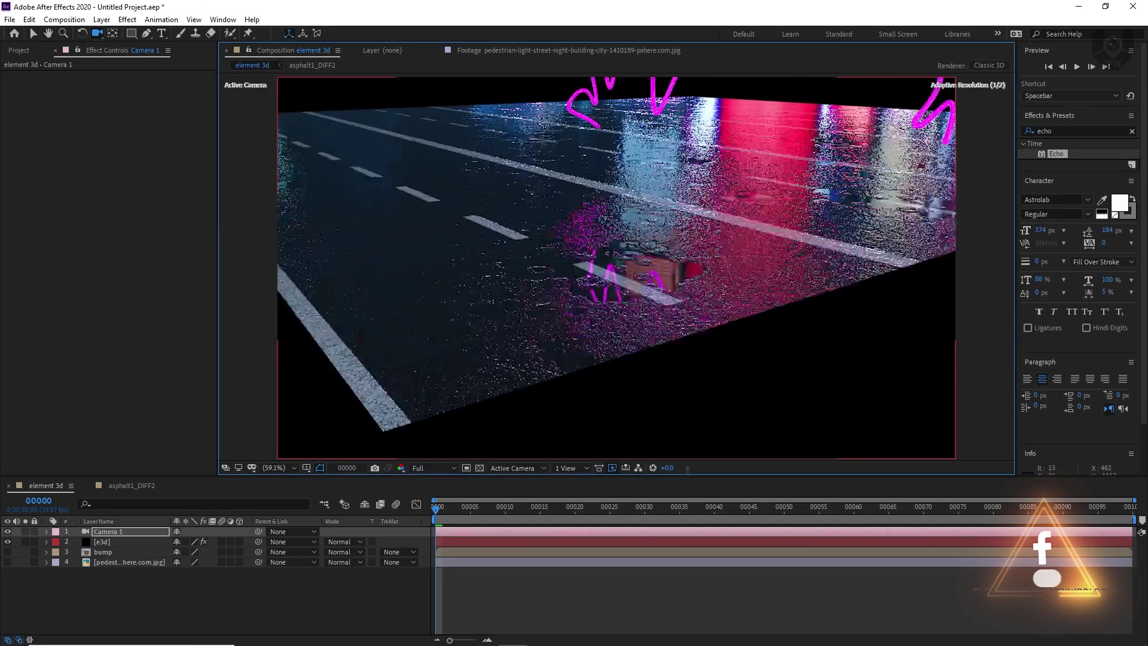
# Reframe the camera close on the reflective puddle and preview the rain ripple animation
pyautogui.moveTo(690, 222); pyautogui.dragTo(678, 290)
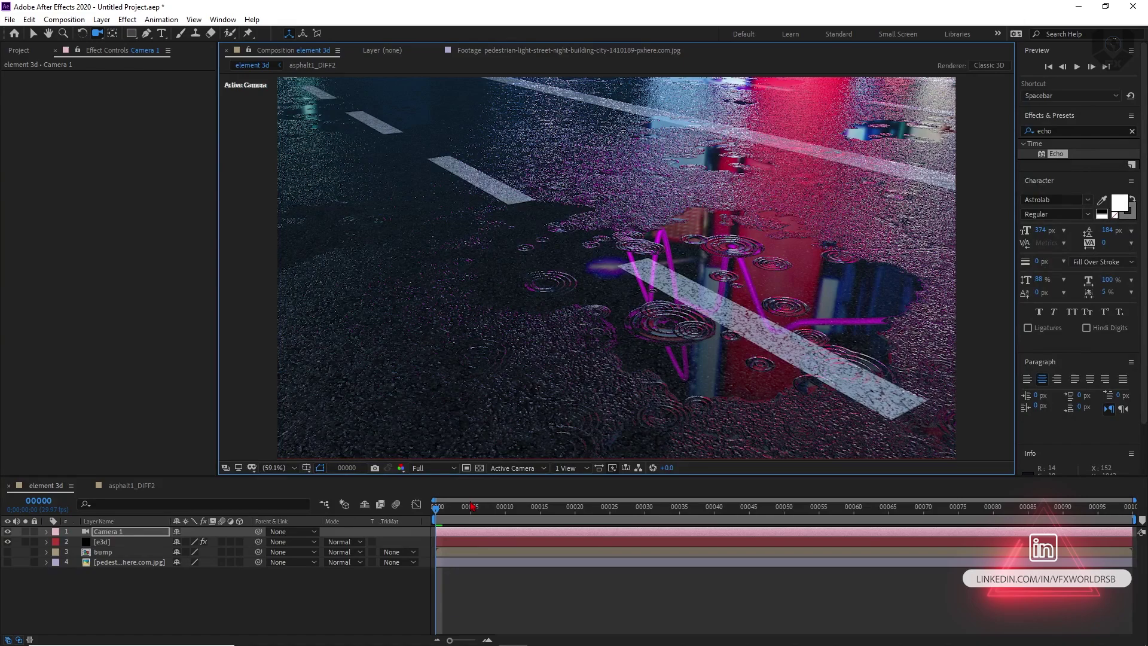
pyautogui.click(472, 507)
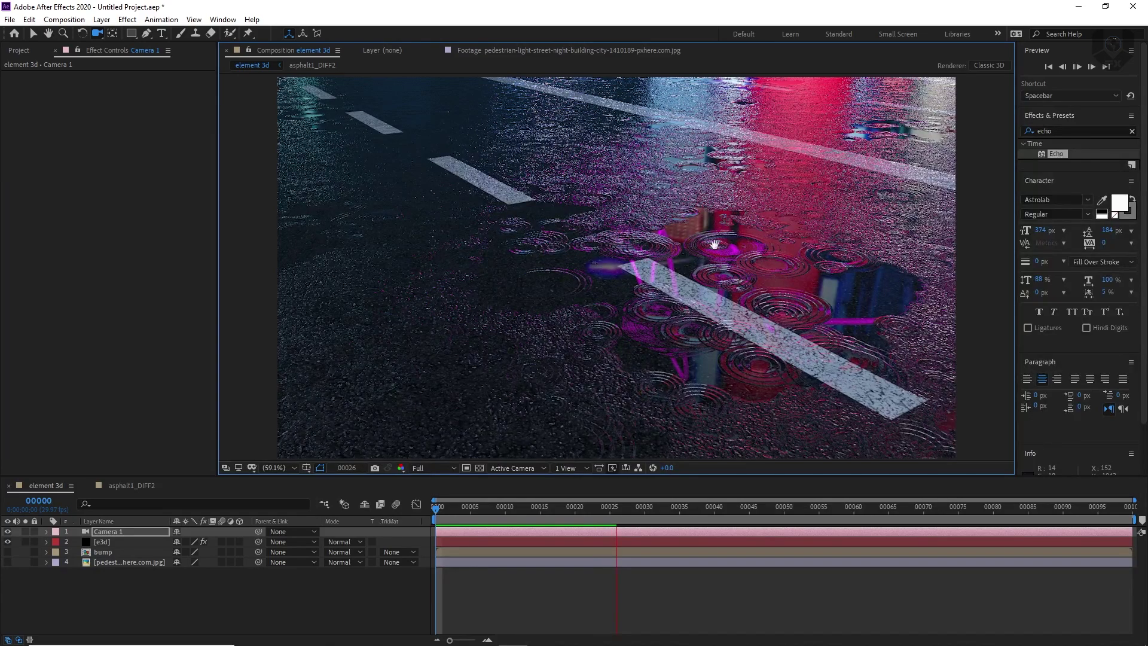
pyautogui.press('space')
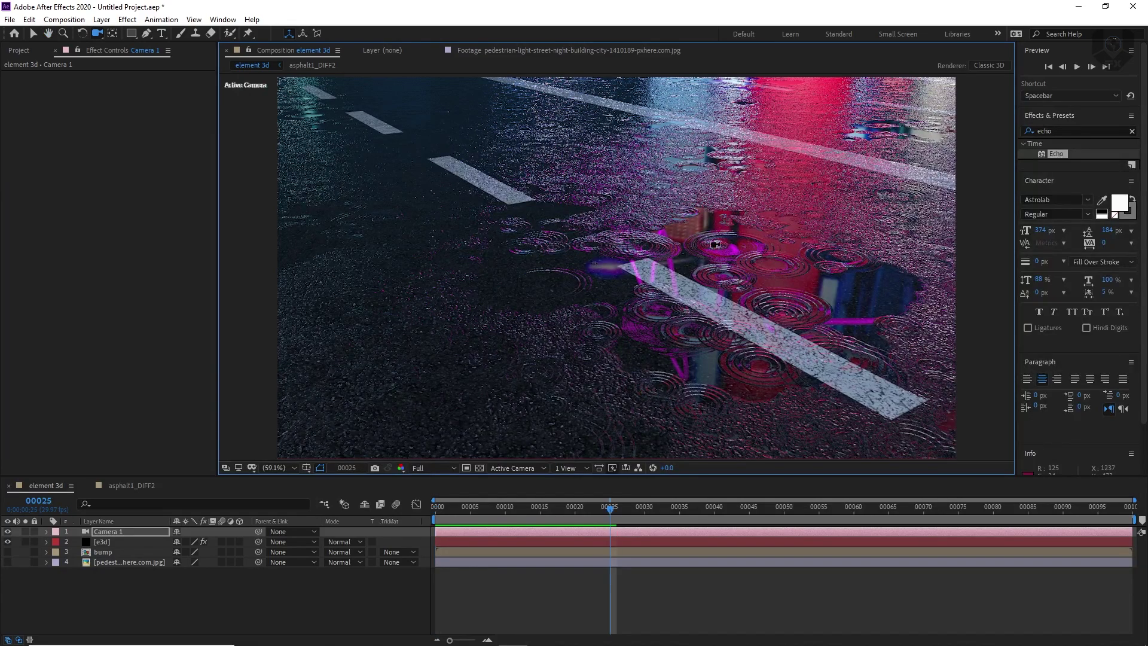
pyautogui.press('space')
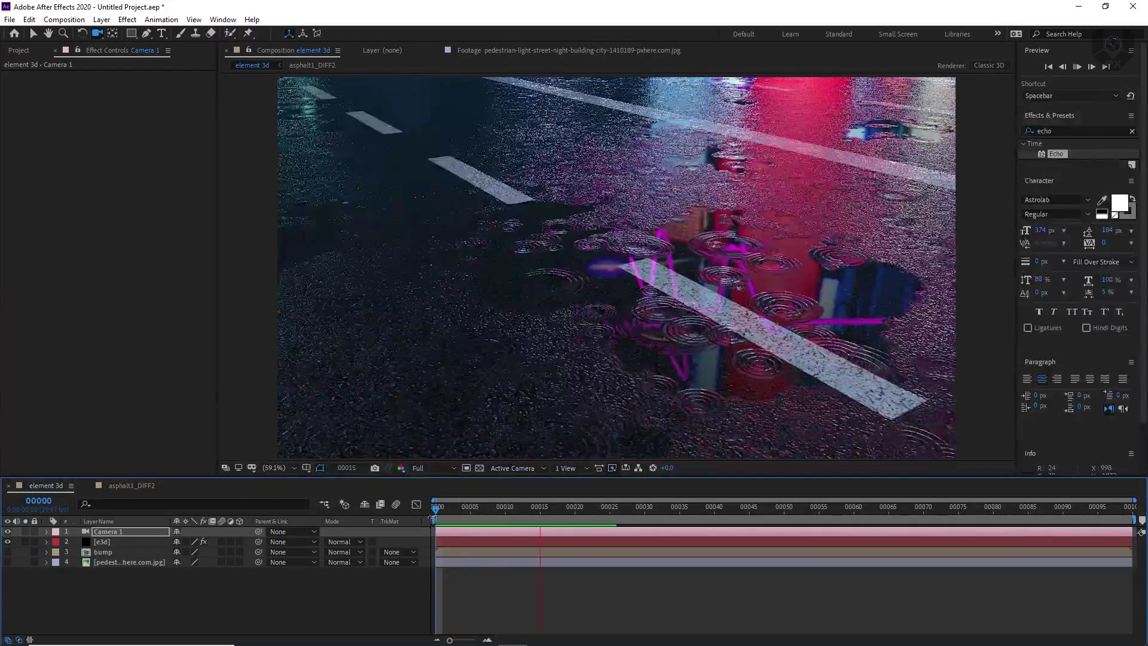
pyautogui.click(471, 507)
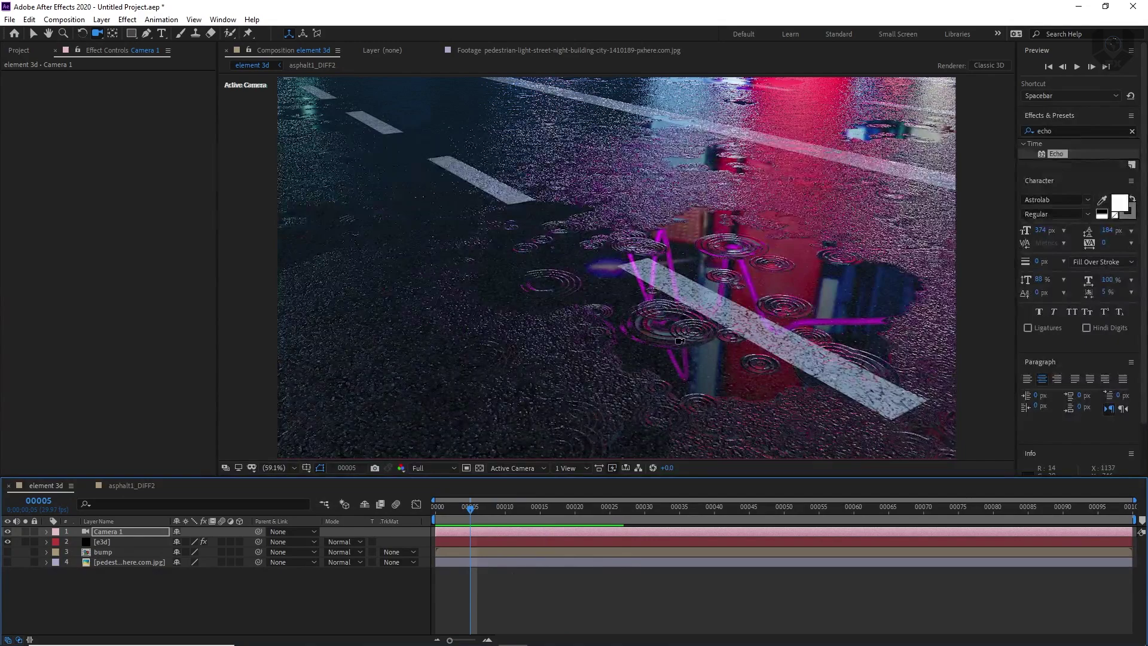
# Lower the preview resolution to Third and create a solid named rain in the element 3d composition
pyautogui.click(433, 467)
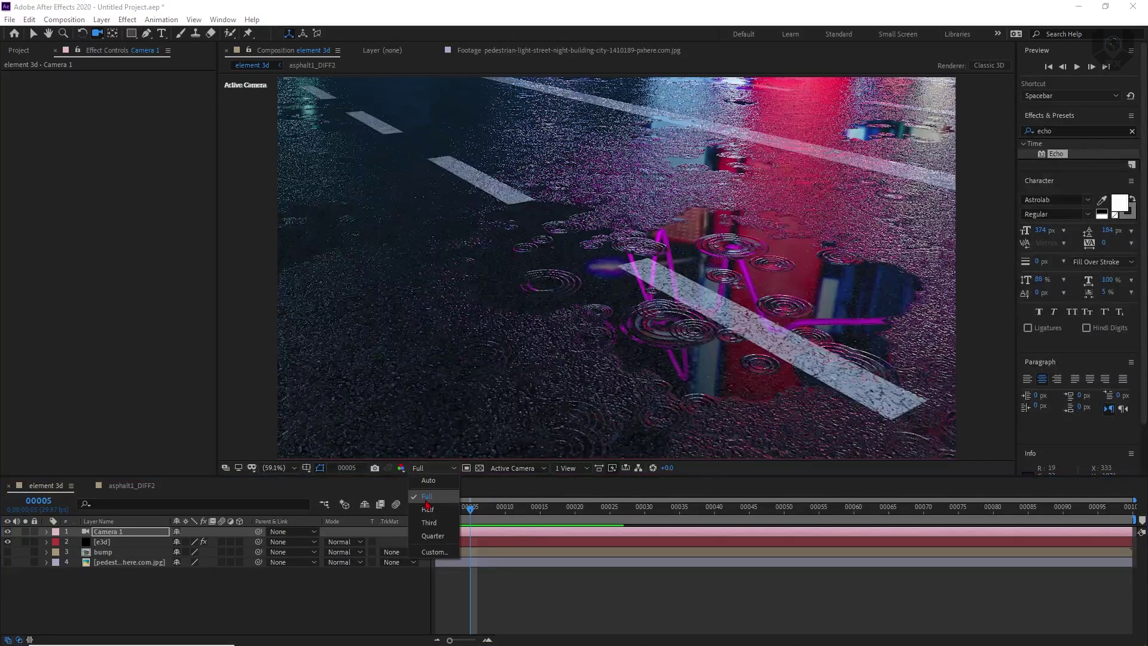
pyautogui.click(432, 522)
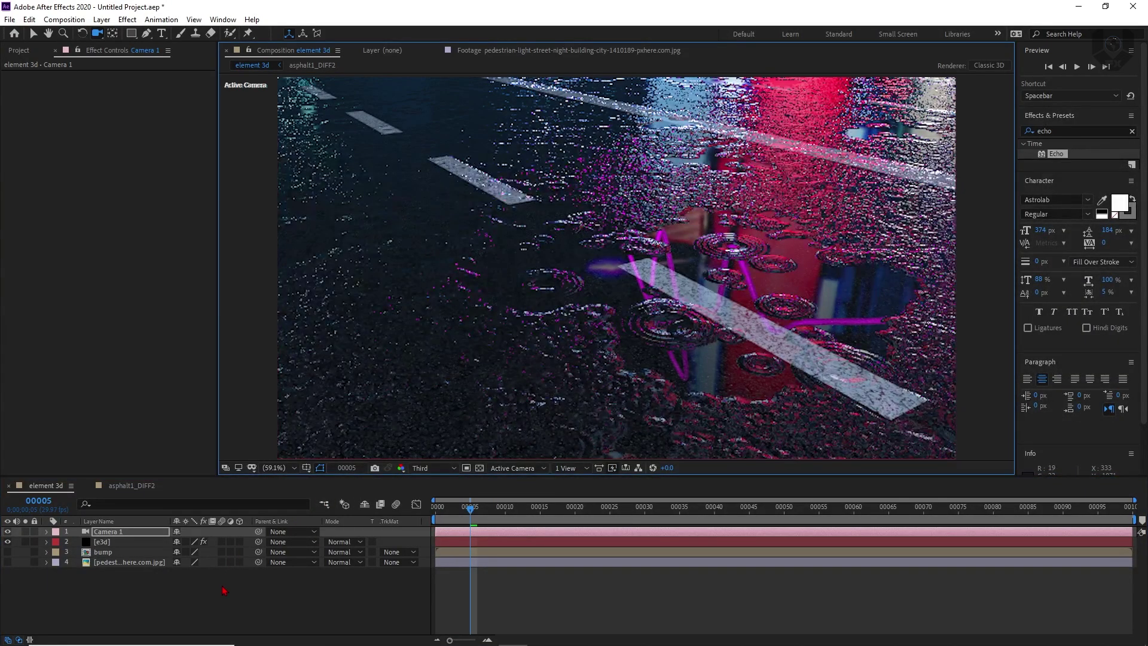
pyautogui.rightClick(225, 585)
pyautogui.moveTo(267, 464)
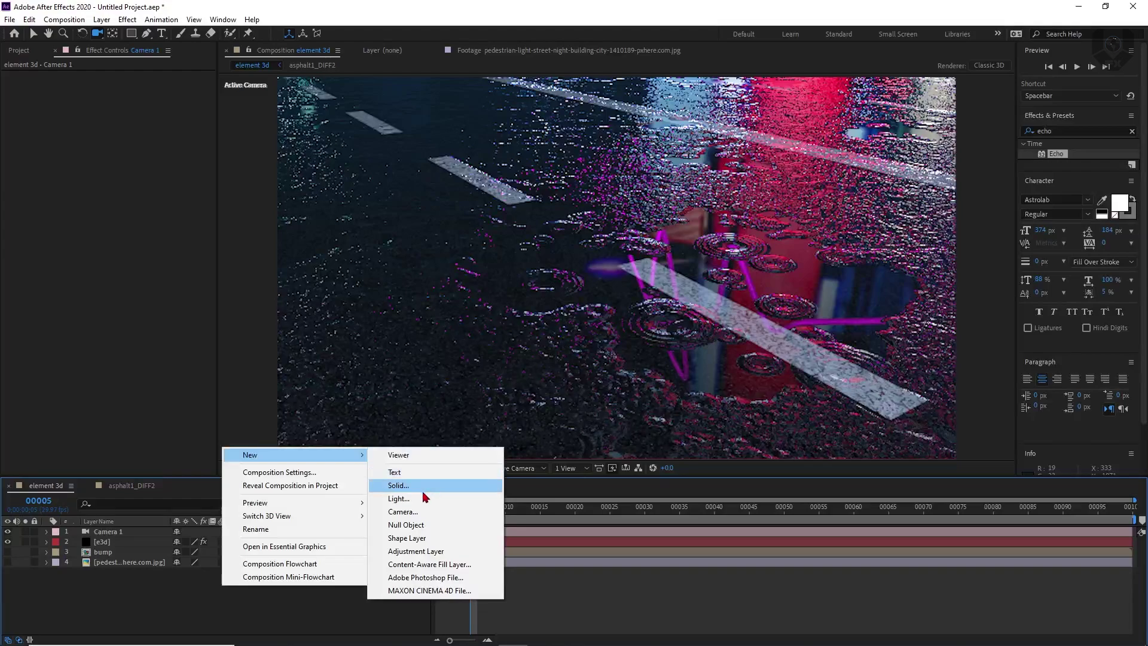
pyautogui.click(424, 487)
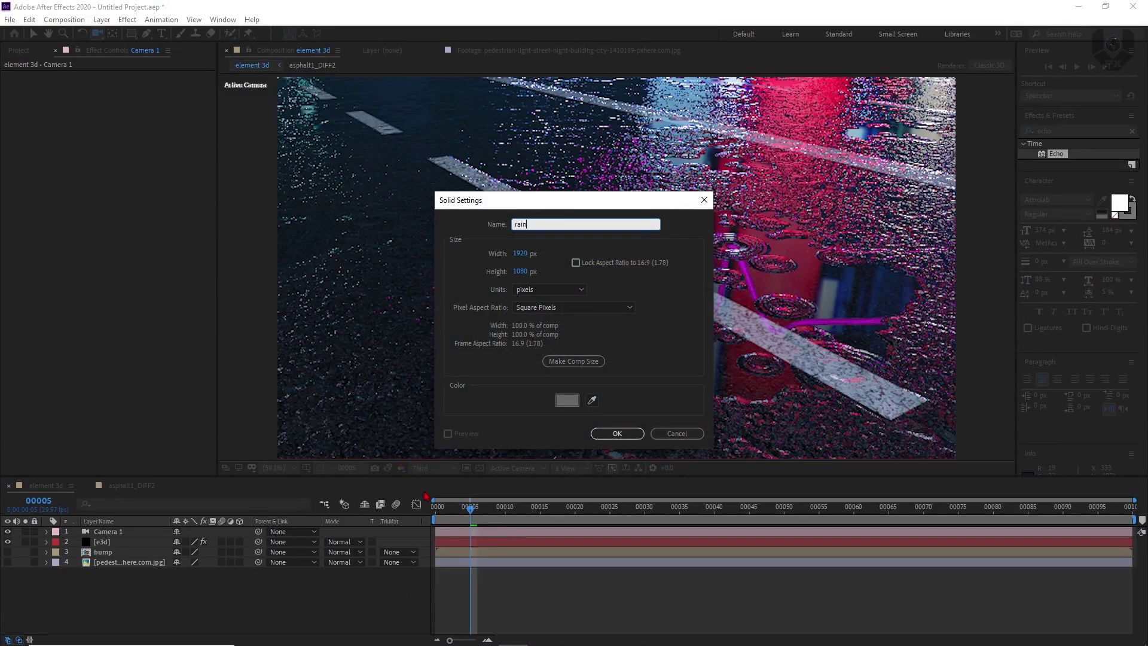
pyautogui.click(618, 434)
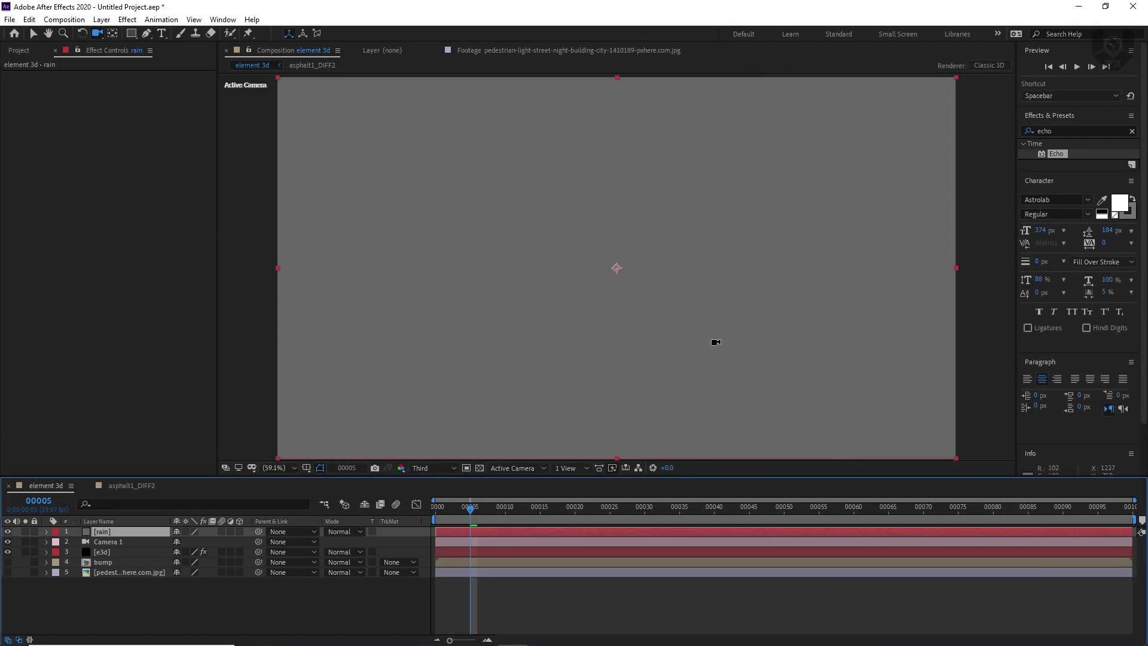
# Apply the CC Particle World effect to the rain solid and reduce the preview resolution to Quarter
pyautogui.click(33, 33)
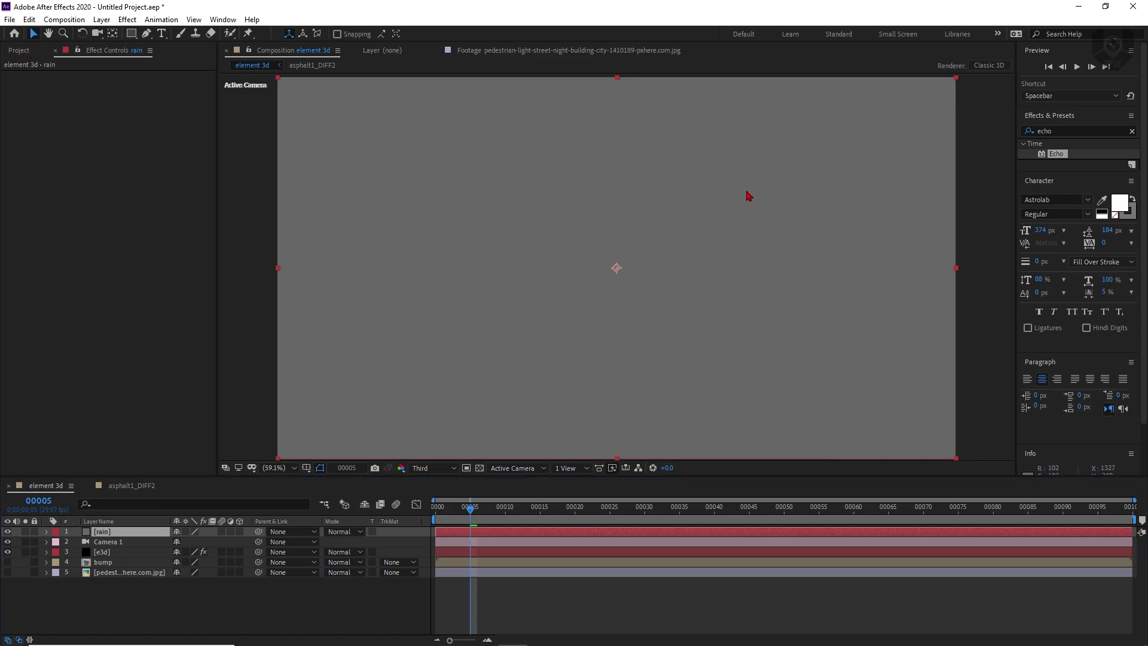
pyautogui.click(1104, 128)
pyautogui.write('cc part')
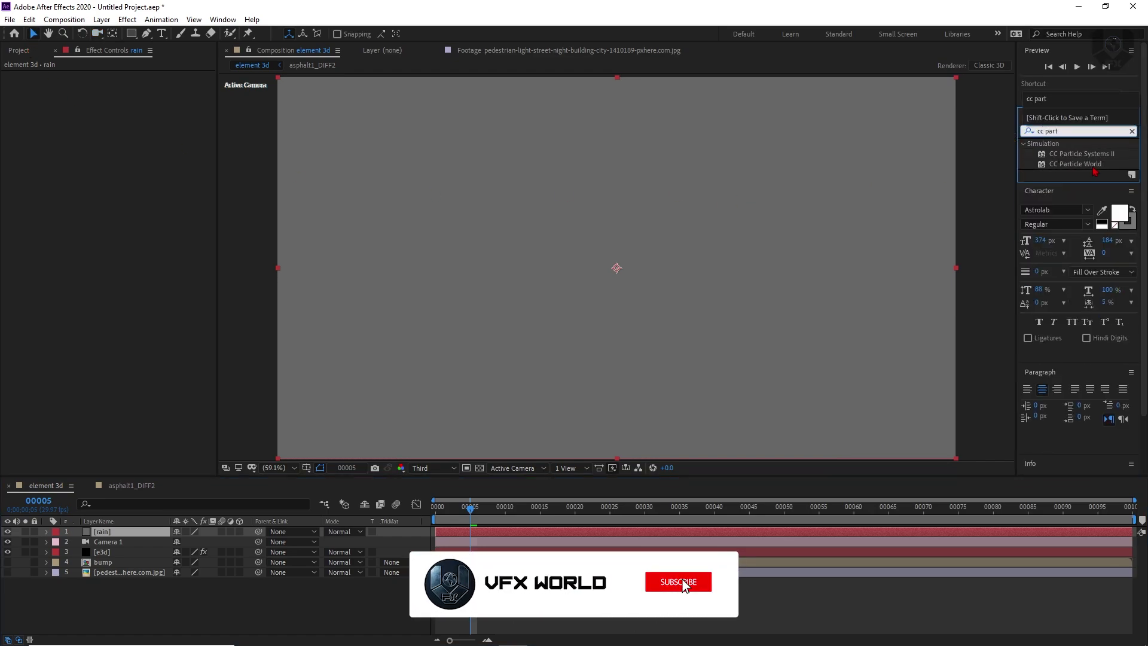
pyautogui.moveTo(1075, 164); pyautogui.dragTo(661, 287)
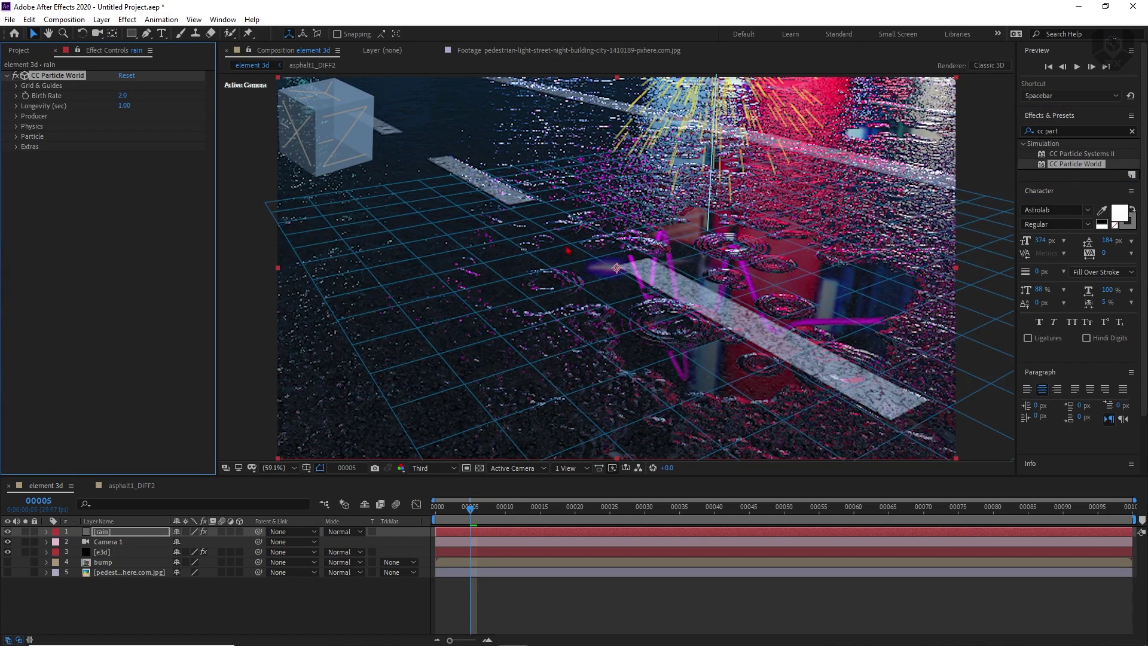
pyautogui.click(433, 468)
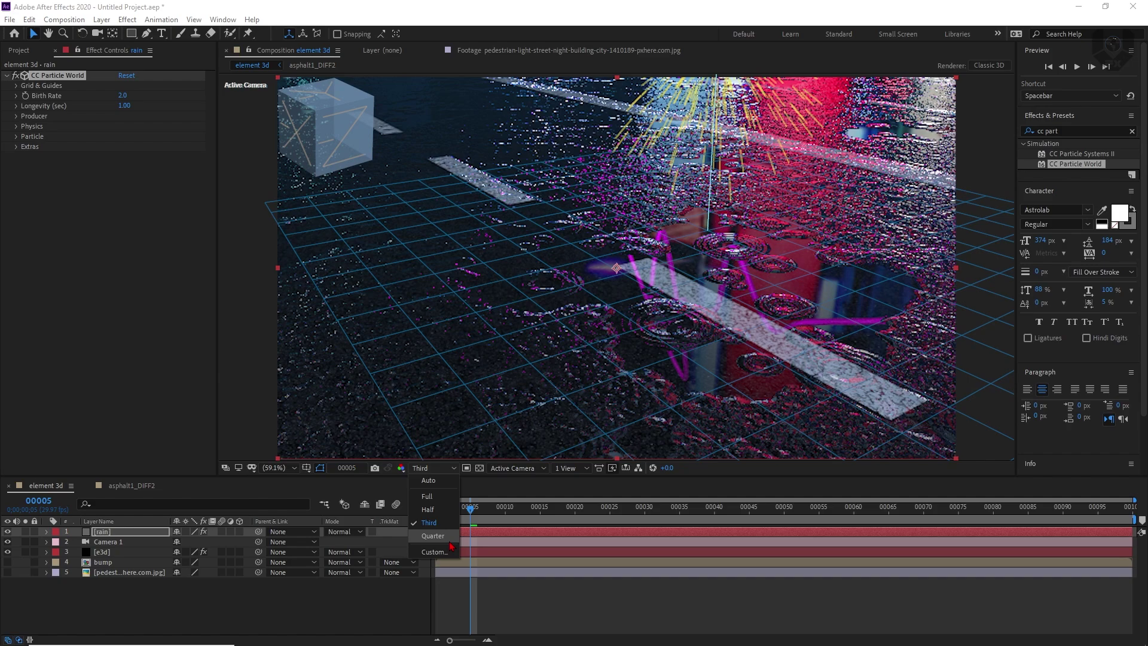
pyautogui.click(429, 544)
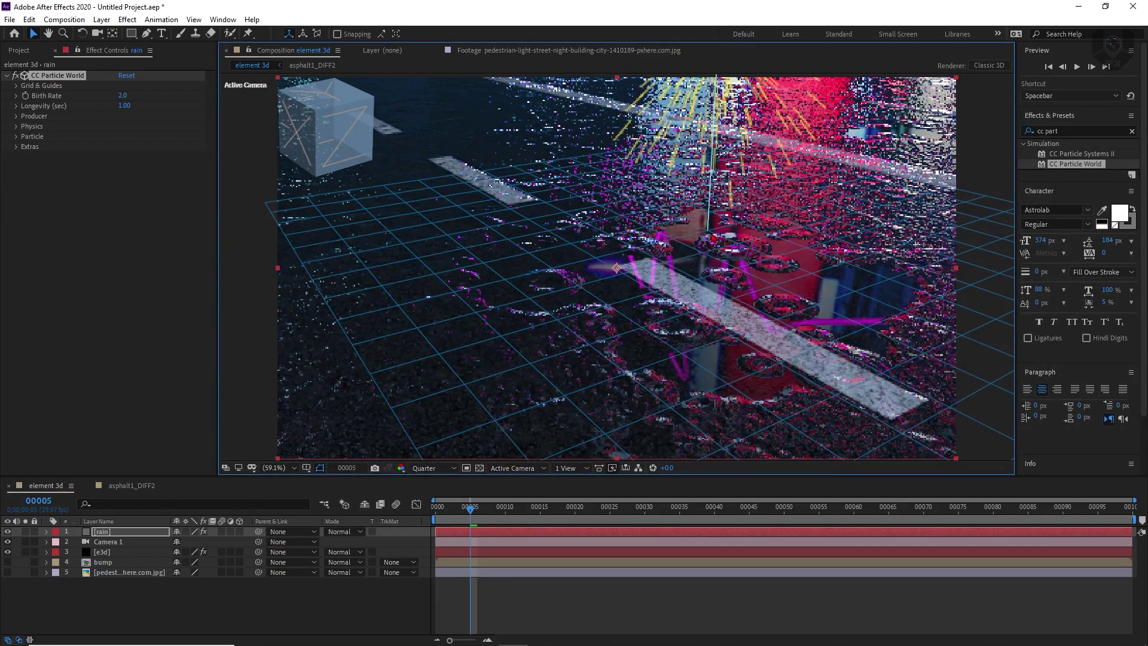
# Set the CC Particle World producer's Radius X to 0.945 and Radius Z to 0.585, and its physics Velocity to 0 and Gravity to 1
pyautogui.click(16, 116)
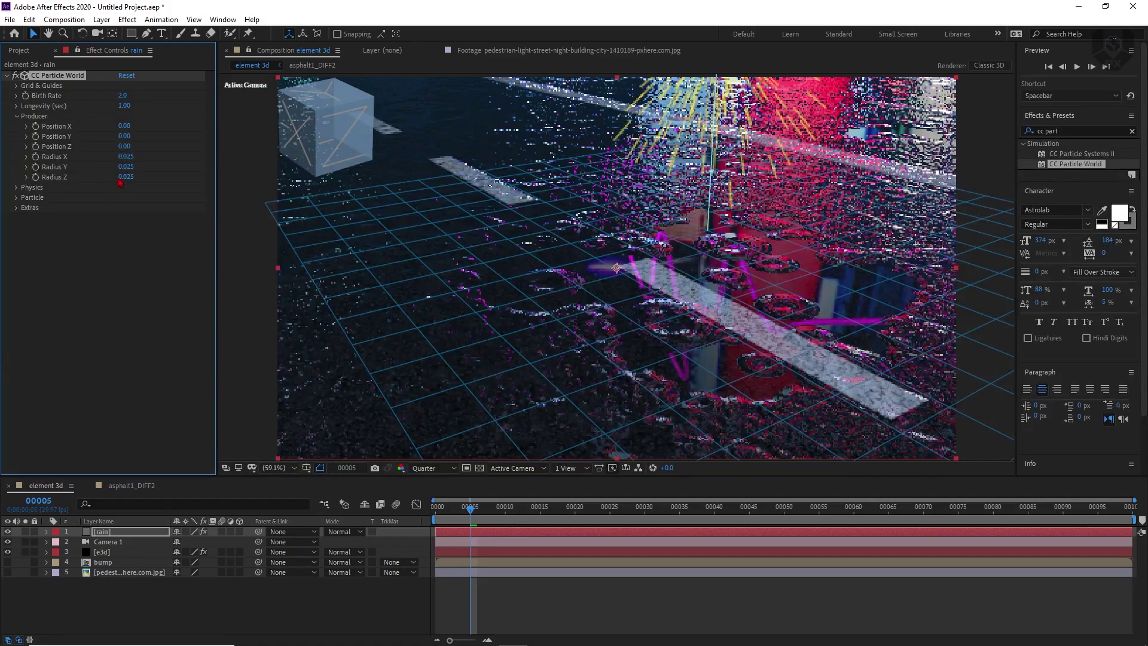
pyautogui.moveTo(138, 158); pyautogui.dragTo(120, 186)
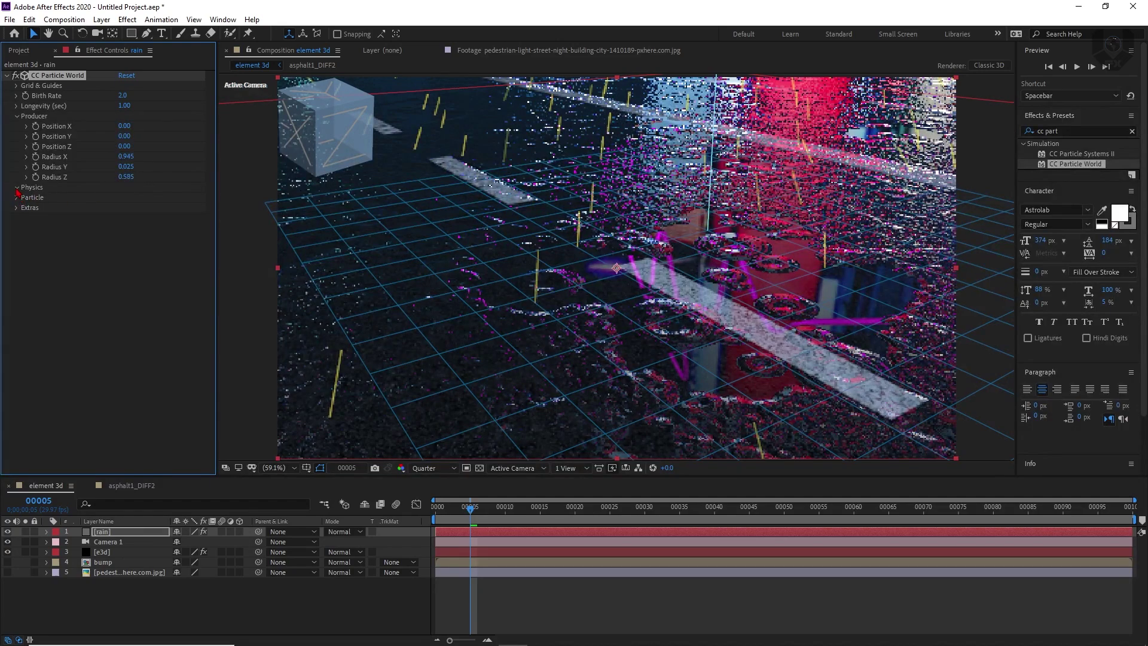
pyautogui.click(16, 188)
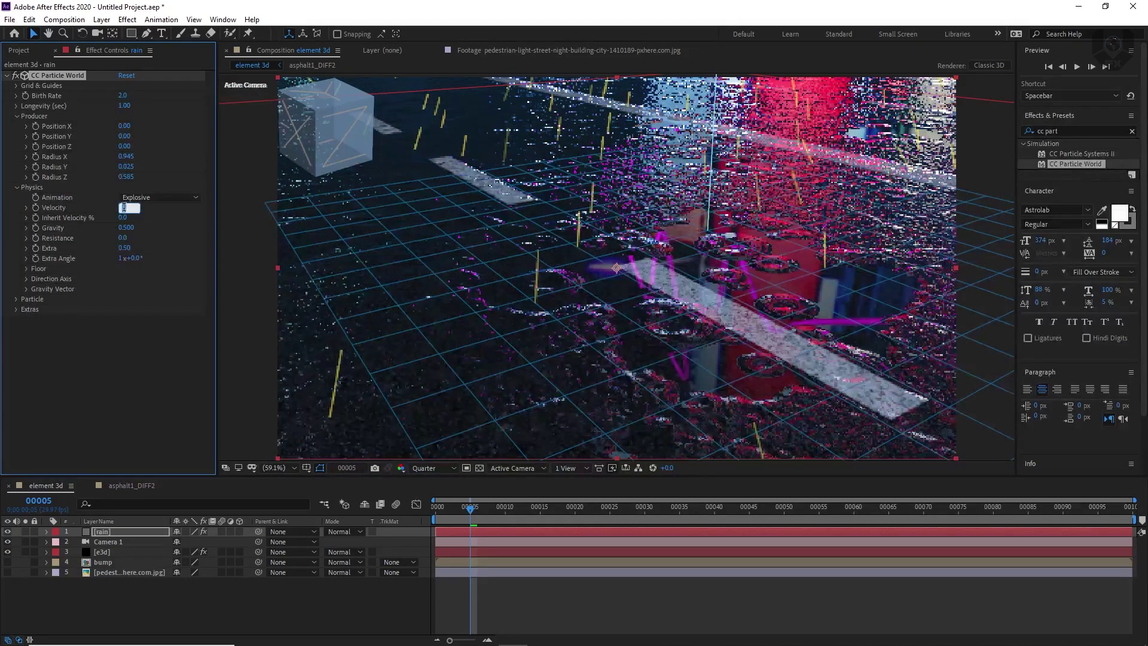
pyautogui.write('0')
pyautogui.press('Tab')
pyautogui.press('Tab')
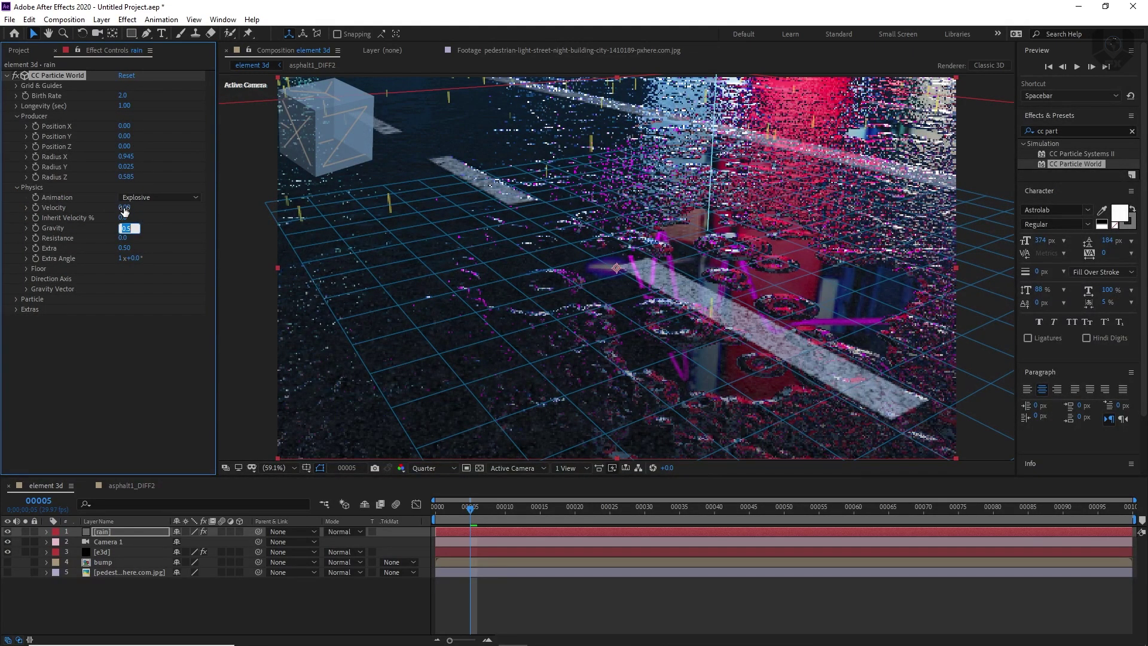
pyautogui.write('1')
pyautogui.press('Return')
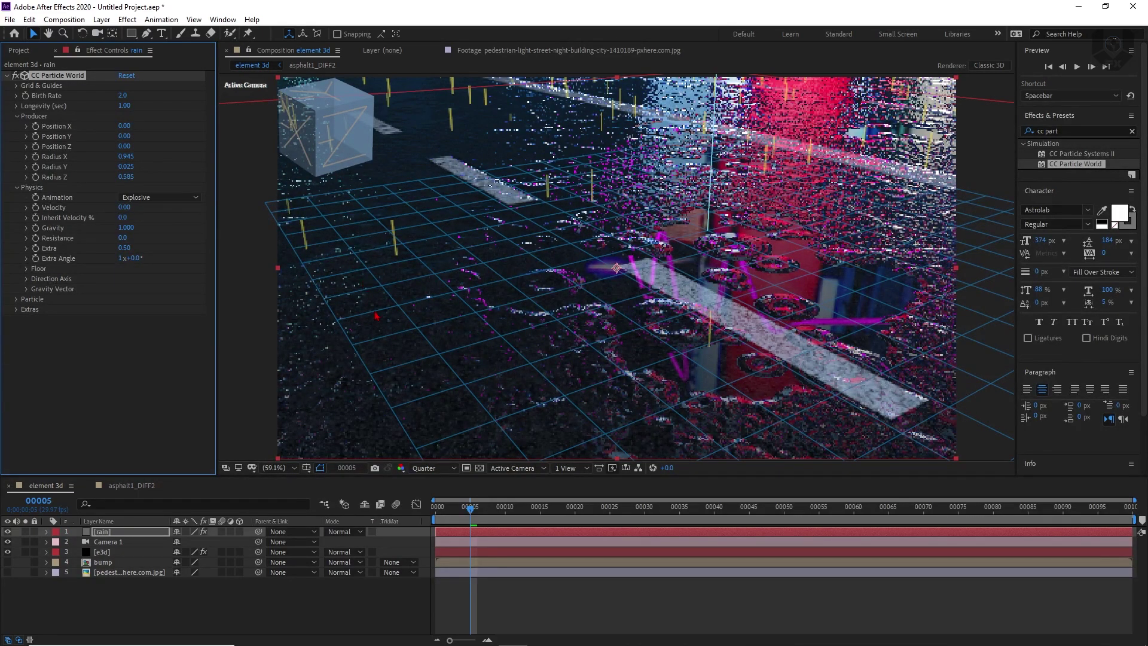
# Set the floor's Particle Visibility to Above Floor, preview the falling rain and move the playhead to frame 11
pyautogui.click(27, 269)
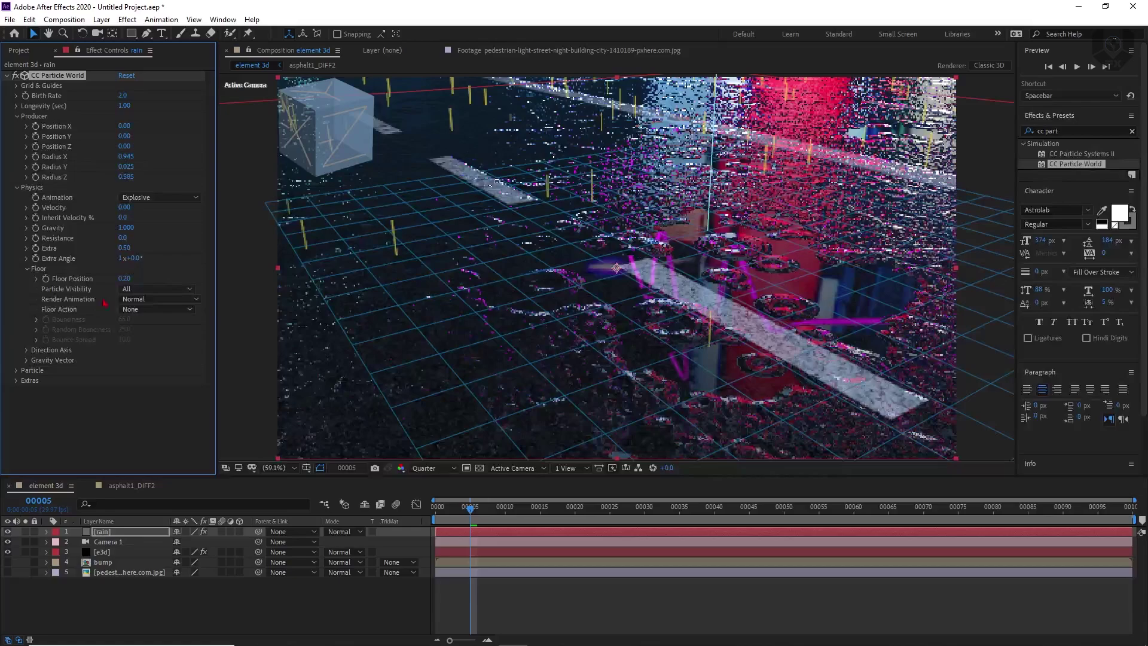
pyautogui.click(156, 288)
pyautogui.click(176, 319)
pyautogui.click(177, 290)
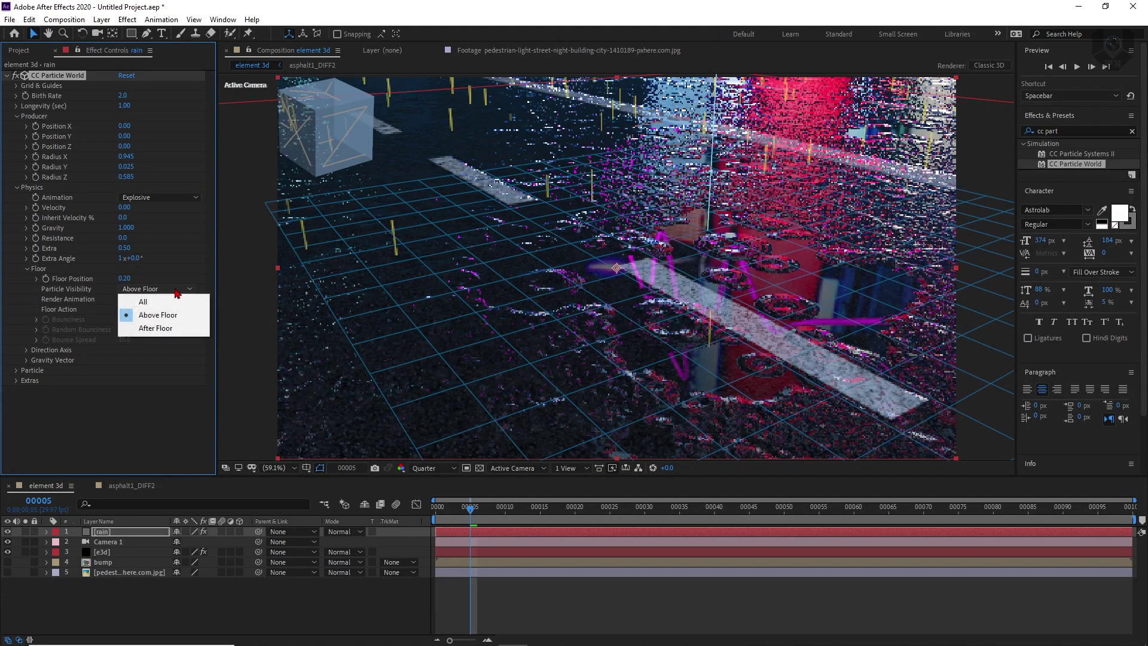
pyautogui.click(158, 386)
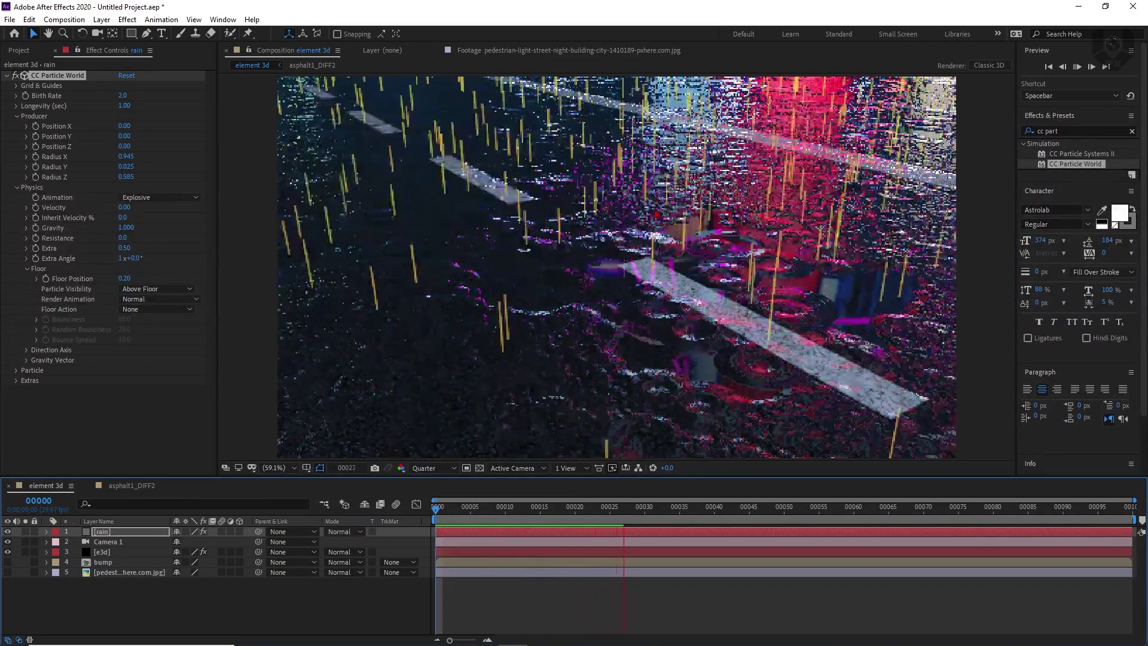
pyautogui.press('space')
pyautogui.moveTo(446, 507); pyautogui.dragTo(528, 478)
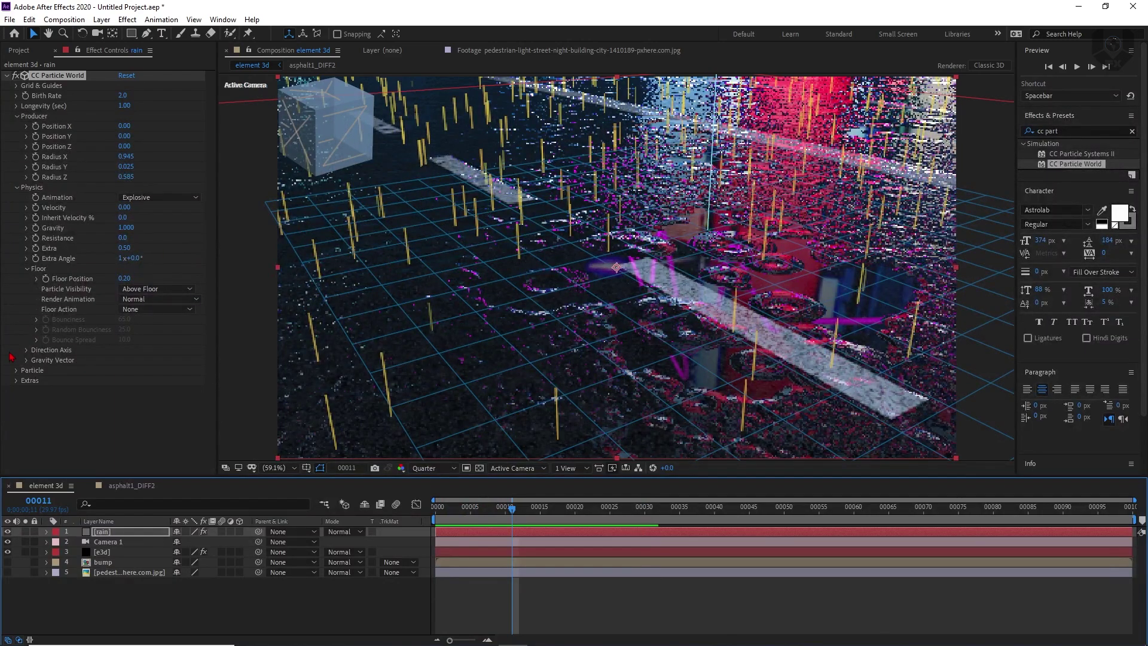
# Keep the Particle Type as Line and change the particles' Birth Color to bright cyan, 00BDE5
pyautogui.click(15, 370)
pyautogui.scroll(-2, 108, 335)
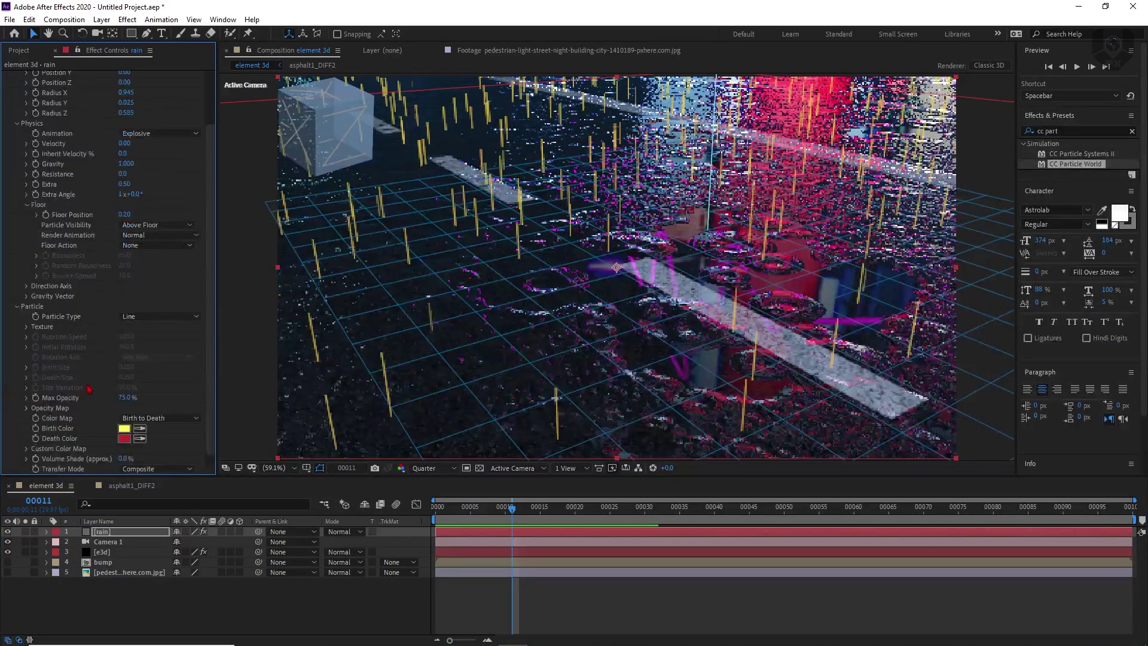
pyautogui.click(159, 317)
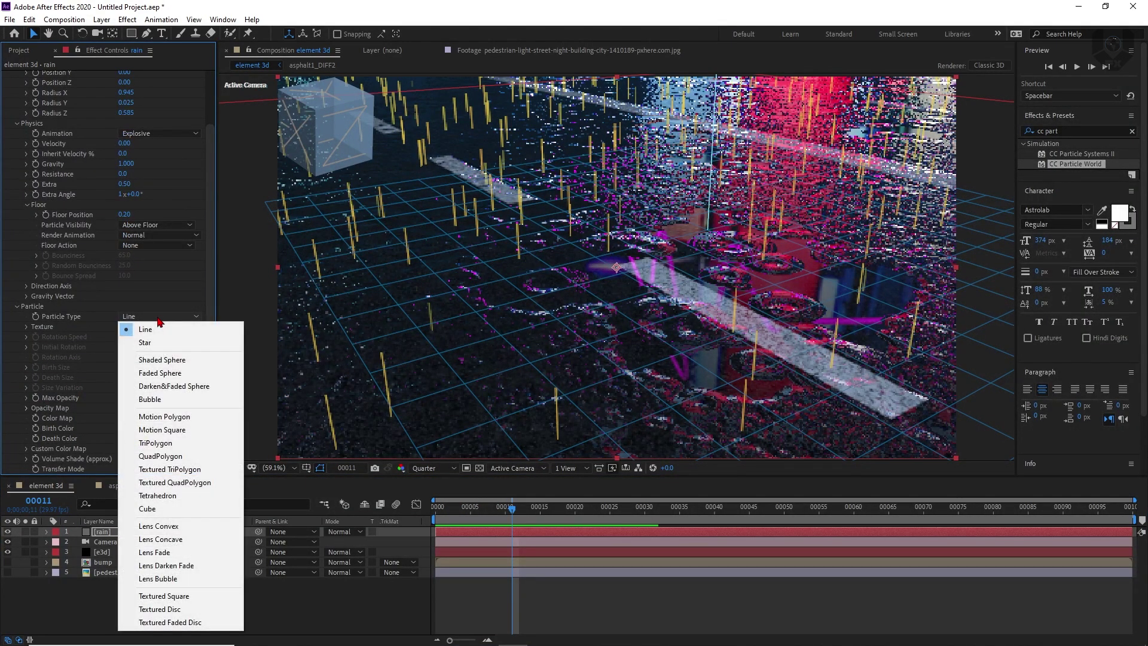
pyautogui.click(166, 302)
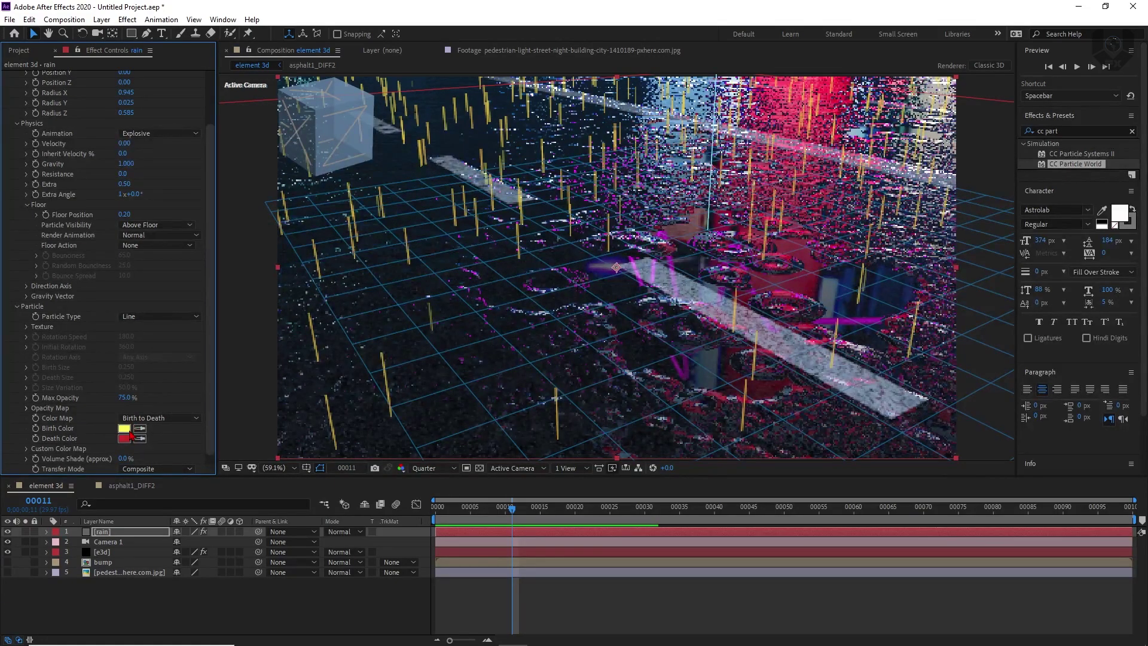
pyautogui.click(125, 429)
pyautogui.click(204, 315)
pyautogui.click(219, 307)
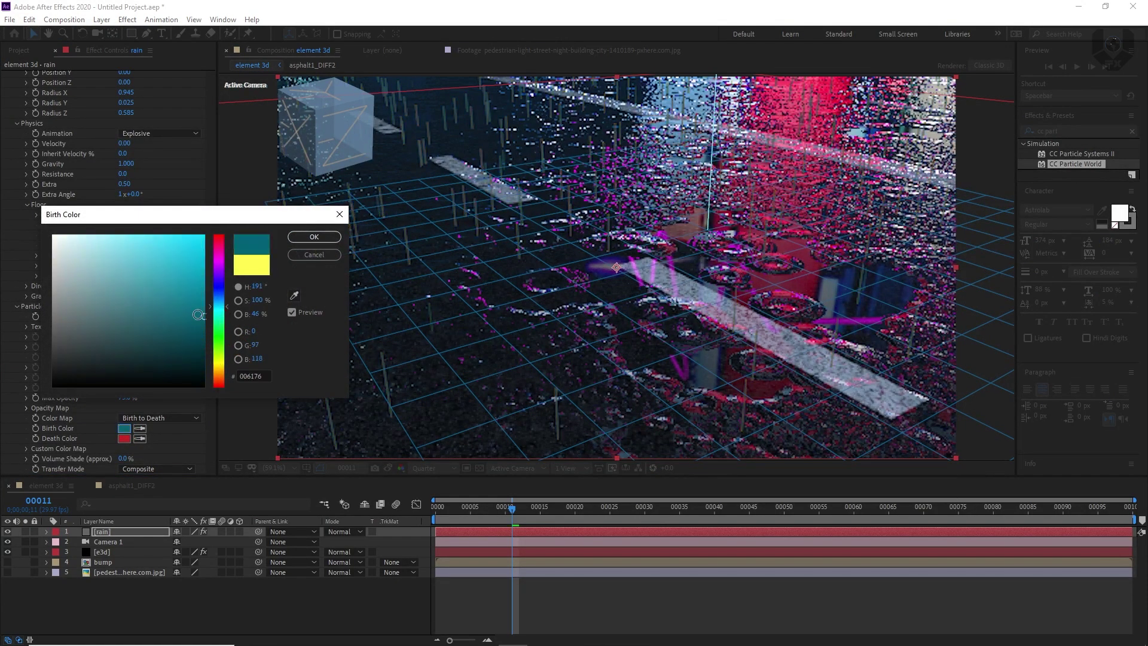
pyautogui.moveTo(197, 314); pyautogui.dragTo(205, 249)
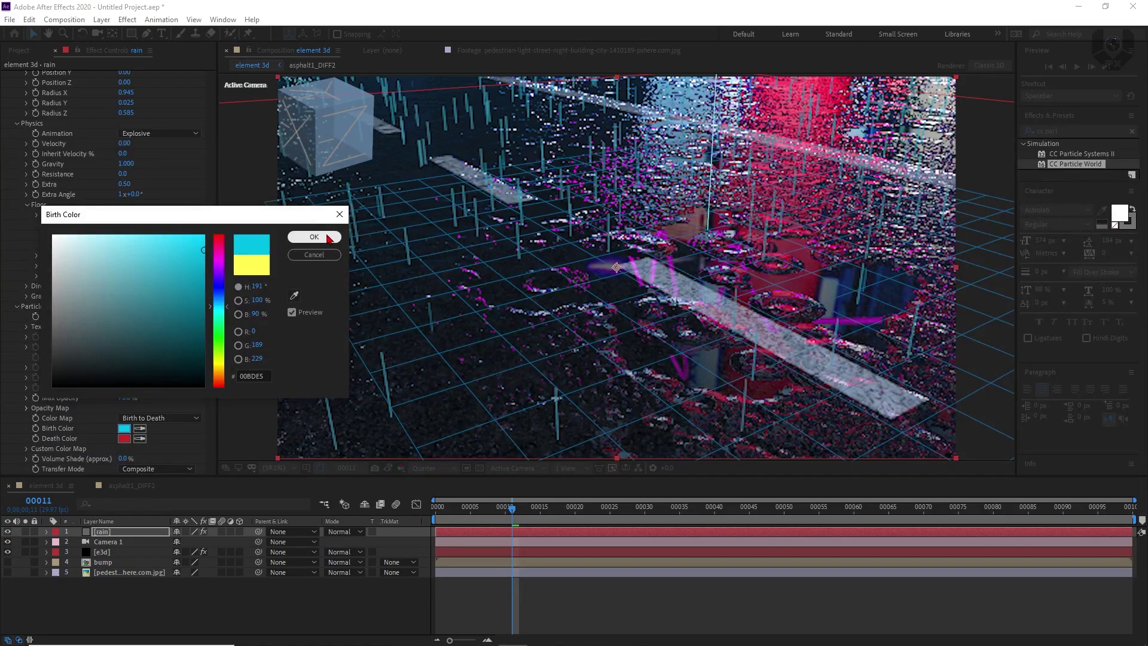
pyautogui.click(314, 237)
# Change the rain particles' Death Color to purple, 8E03AC
pyautogui.click(123, 438)
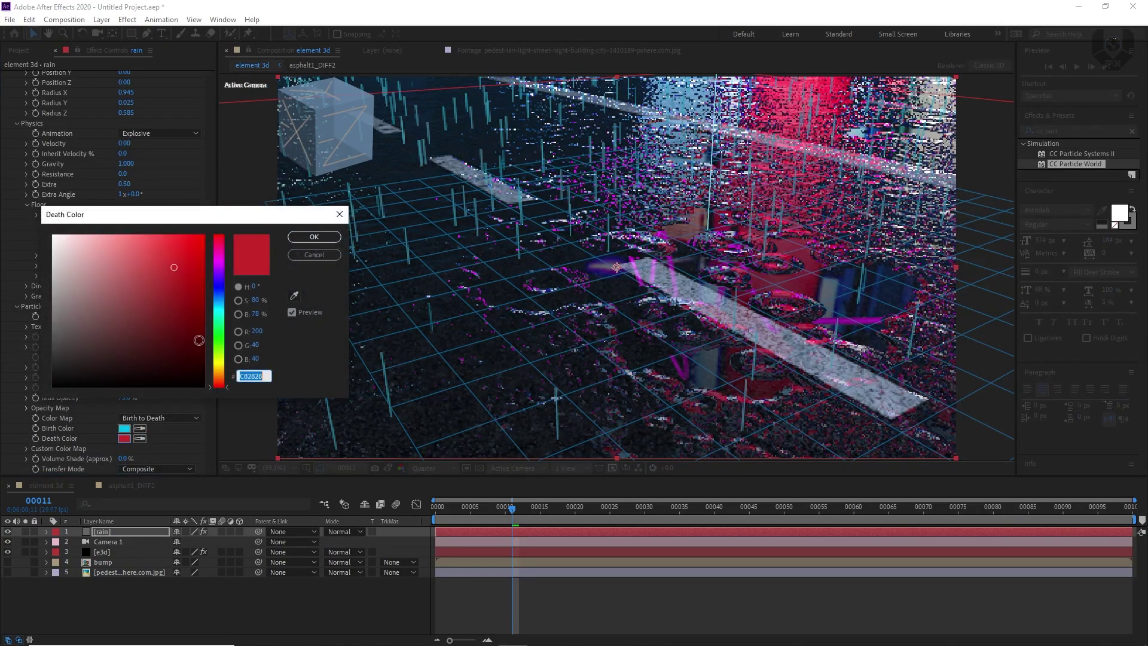
pyautogui.click(219, 264)
pyautogui.moveTo(191, 280); pyautogui.dragTo(203, 283)
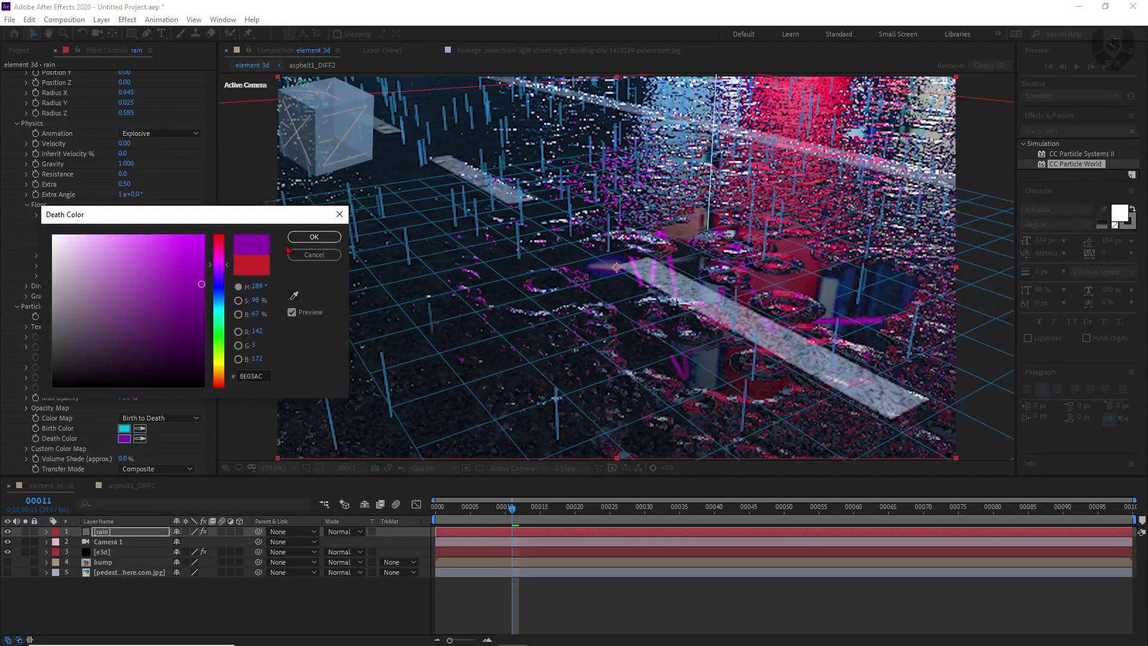
pyautogui.click(294, 237)
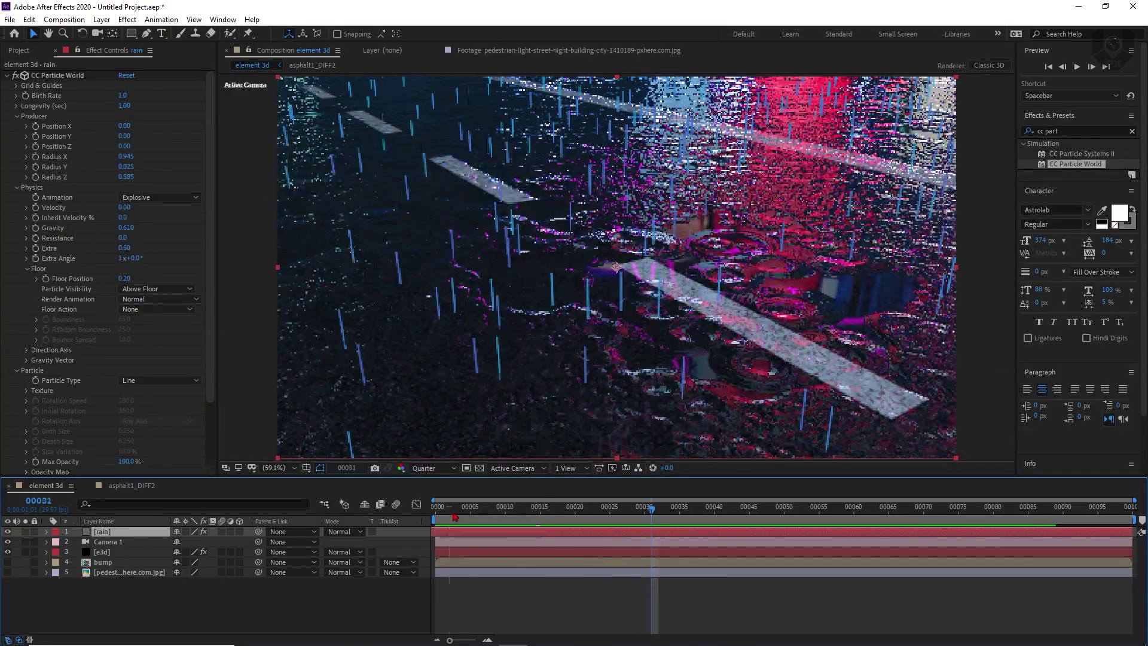
# Switch the composition preview to Full resolution and apply the CC Force Motion Blur effect to the rain layer
pyautogui.click(426, 468)
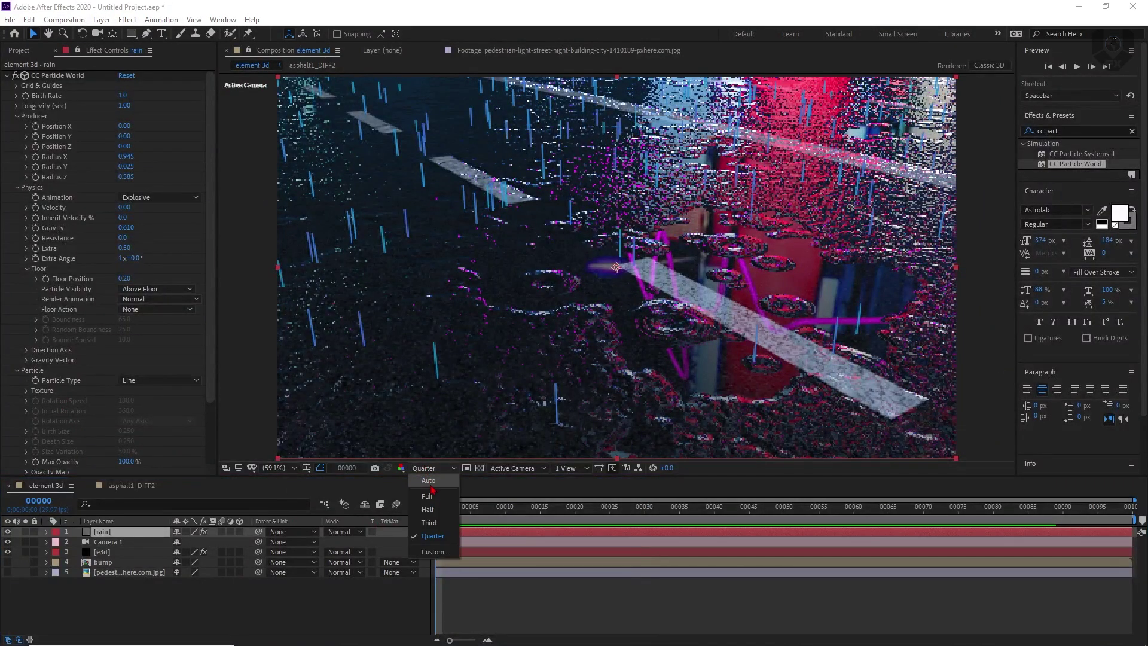
pyautogui.click(421, 489)
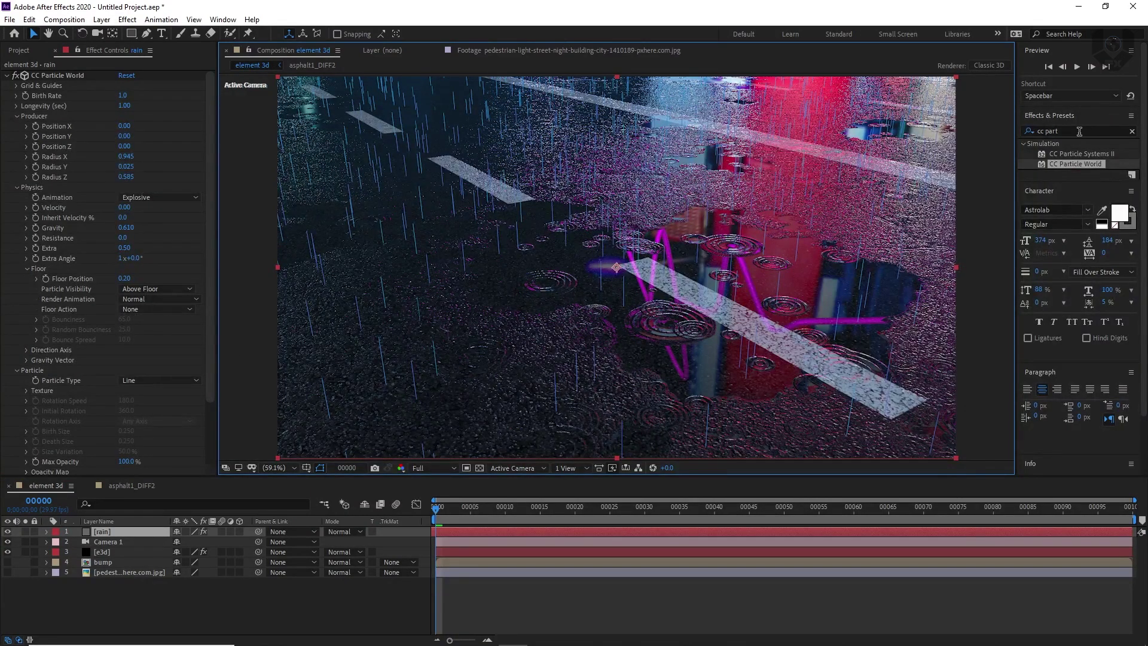
pyautogui.click(1080, 131)
pyautogui.write('motio')
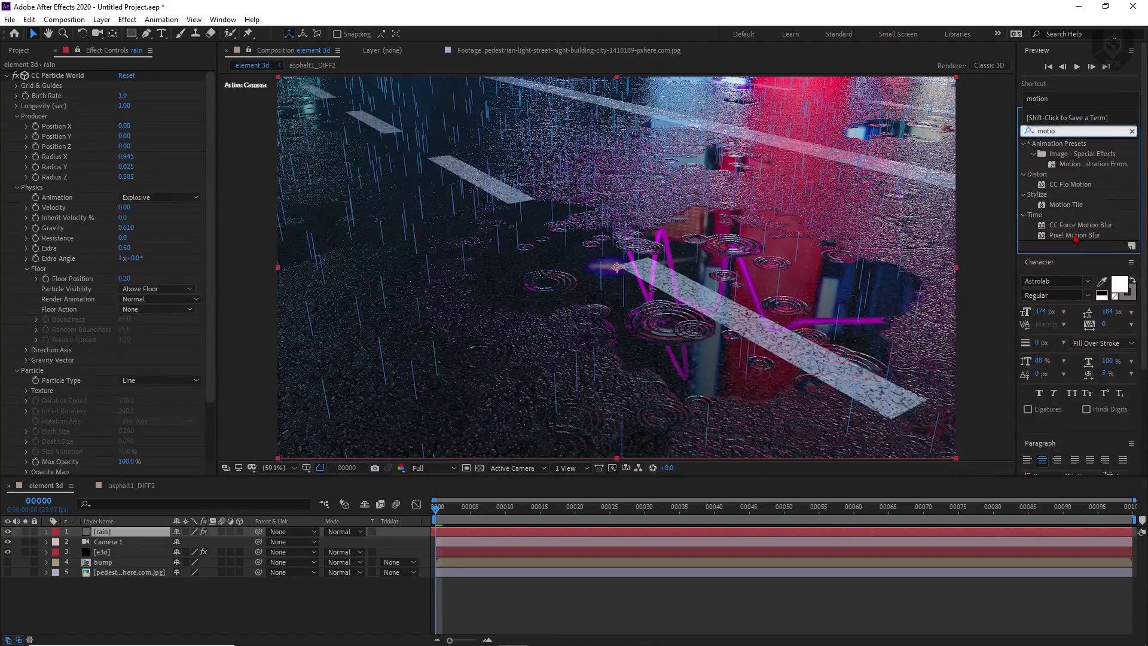
pyautogui.doubleClick(1081, 226)
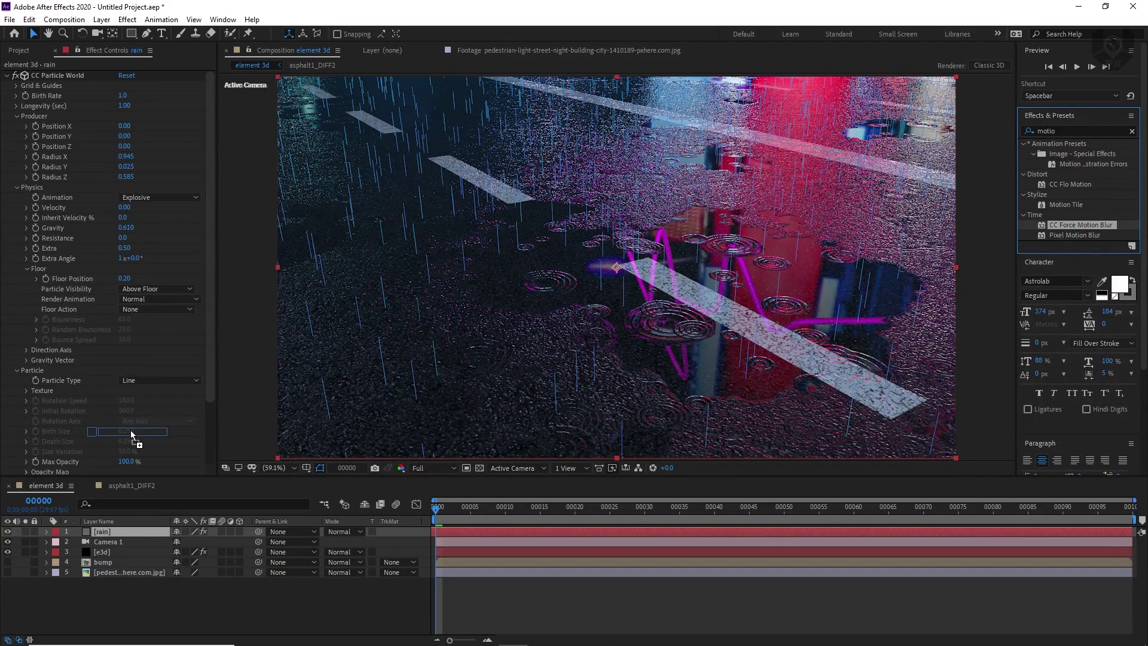
# Set the Shutter Angle of the rain layer's CC Force Motion Blur to 250
pyautogui.scroll(-4, 126, 407)
pyautogui.scroll(1, 423, 146)
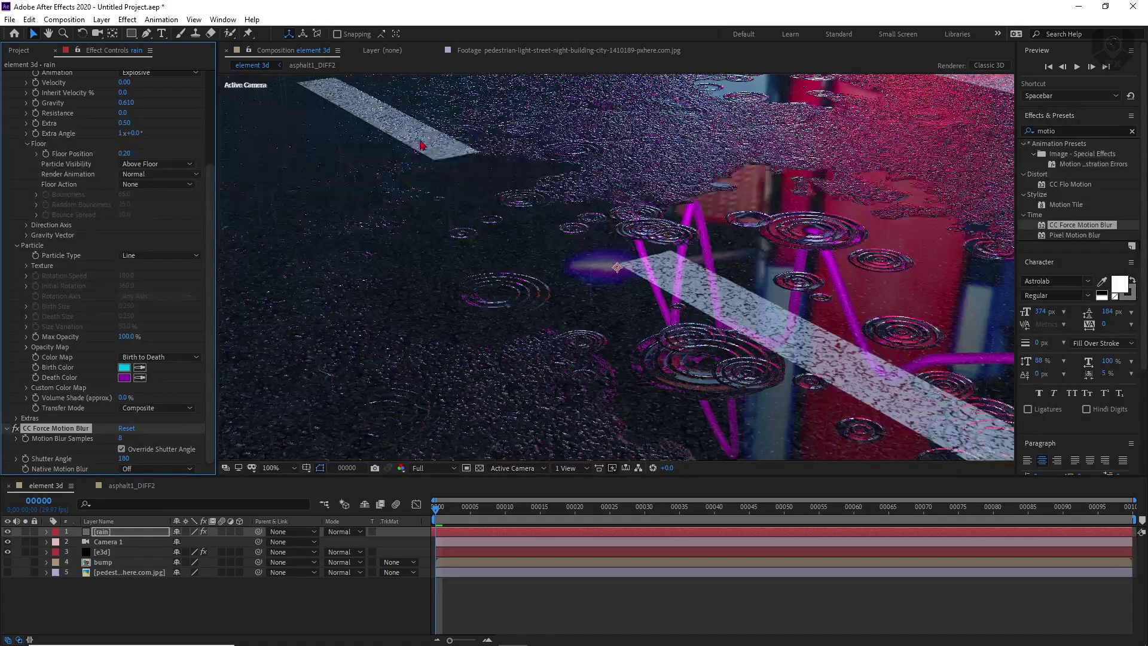
pyautogui.moveTo(421, 146); pyautogui.dragTo(574, 178)
pyautogui.scroll(1, 454, 177)
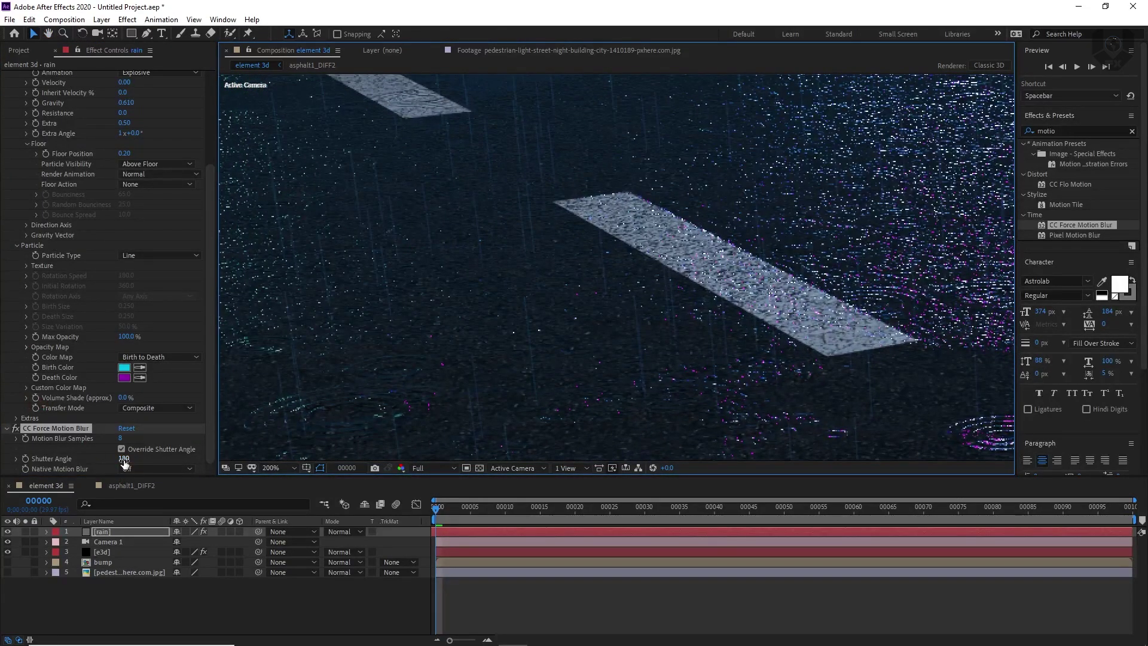
pyautogui.click(124, 458)
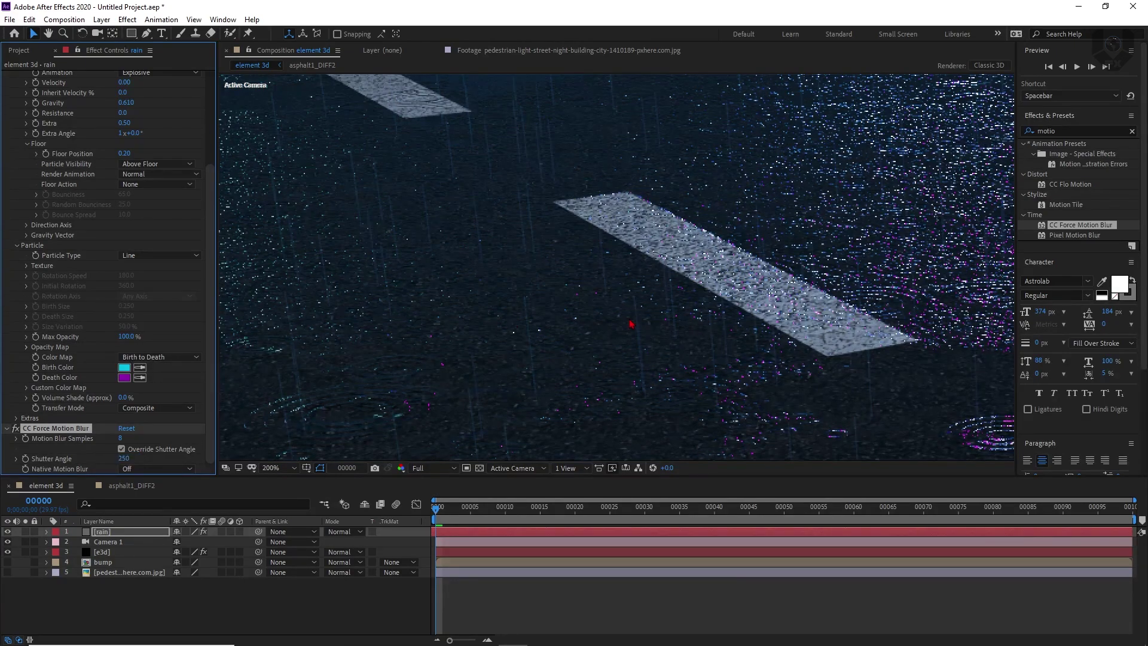
# Fit the composition in the viewer, set the rain producer's Radius X to 1.445 and Radius Z to 1.345, and preview up to frame 11
pyautogui.scroll(-4, 631, 323)
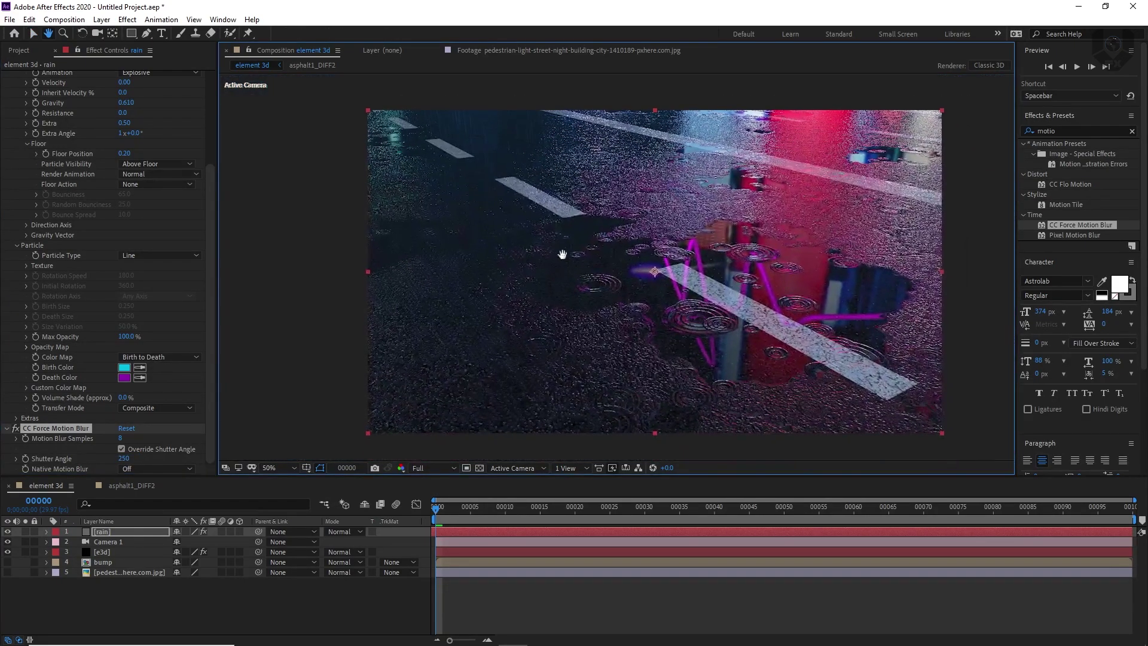
pyautogui.click(285, 468)
pyautogui.click(286, 268)
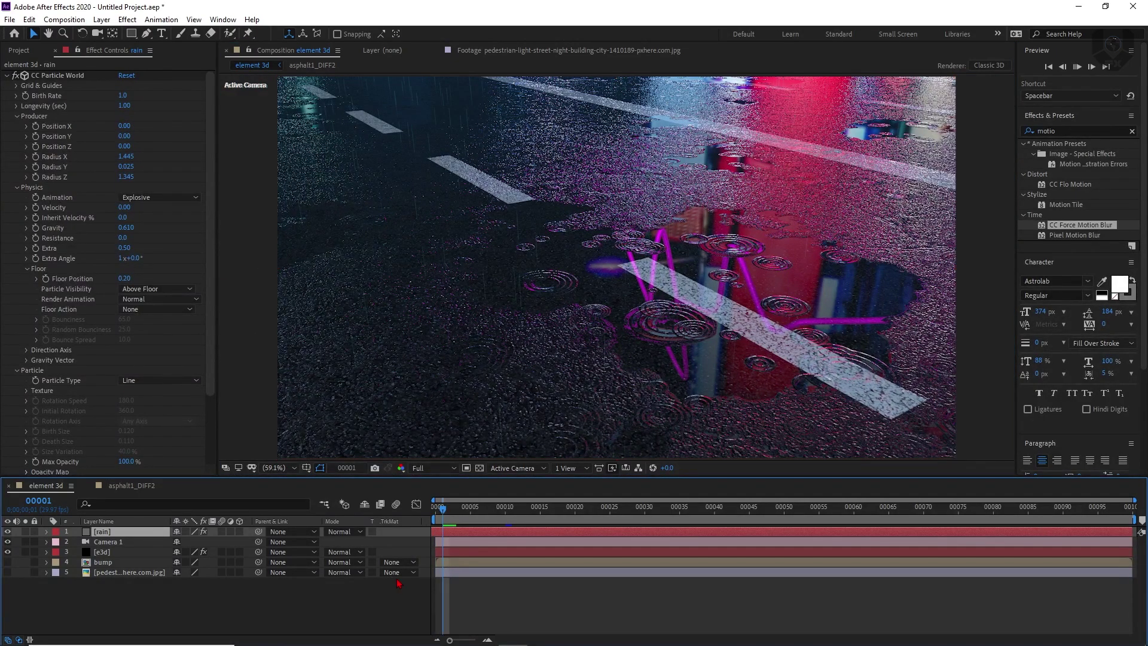
pyautogui.press('space')
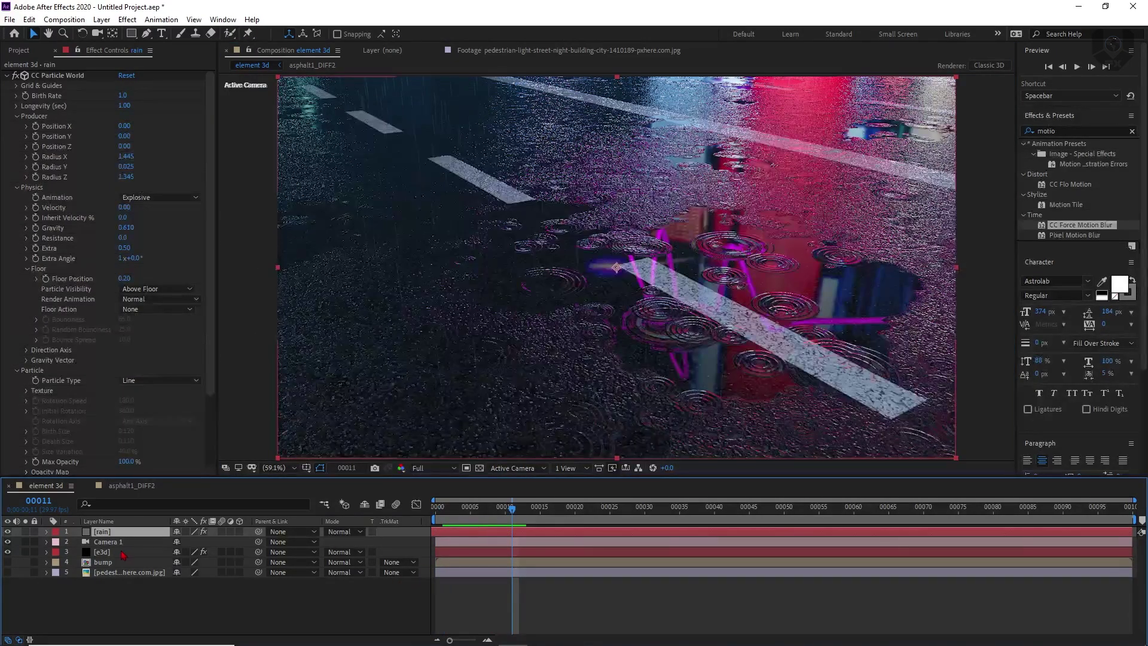
# Turn on Depth of Field in the camera options of Camera 1
pyautogui.click(41, 542)
pyautogui.click(47, 542)
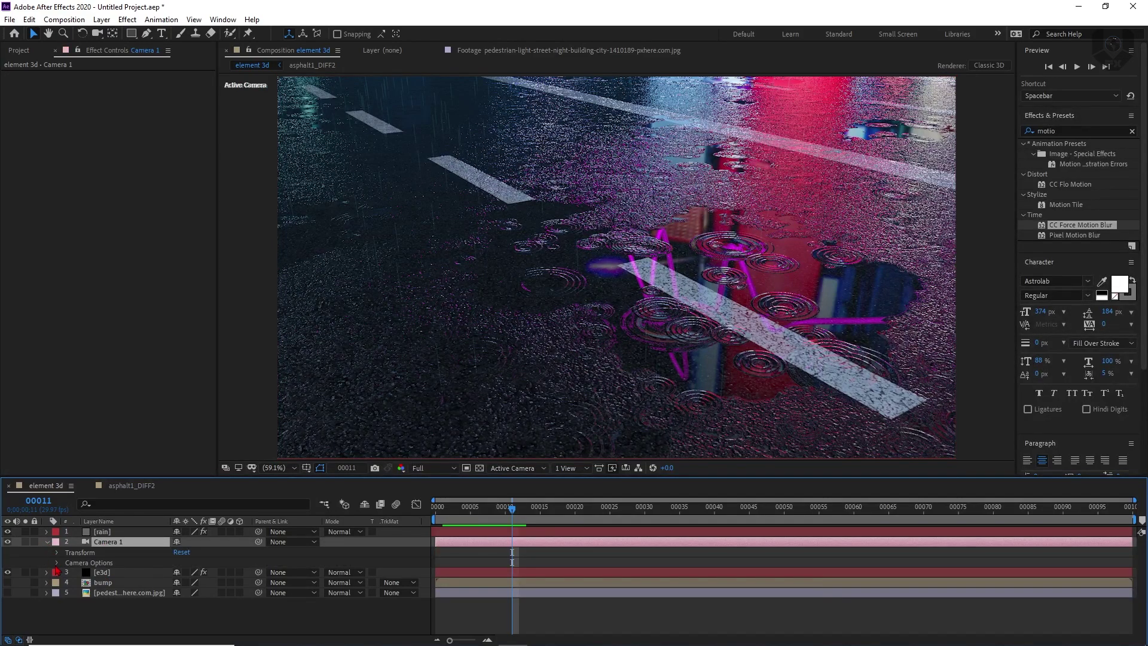
pyautogui.click(57, 563)
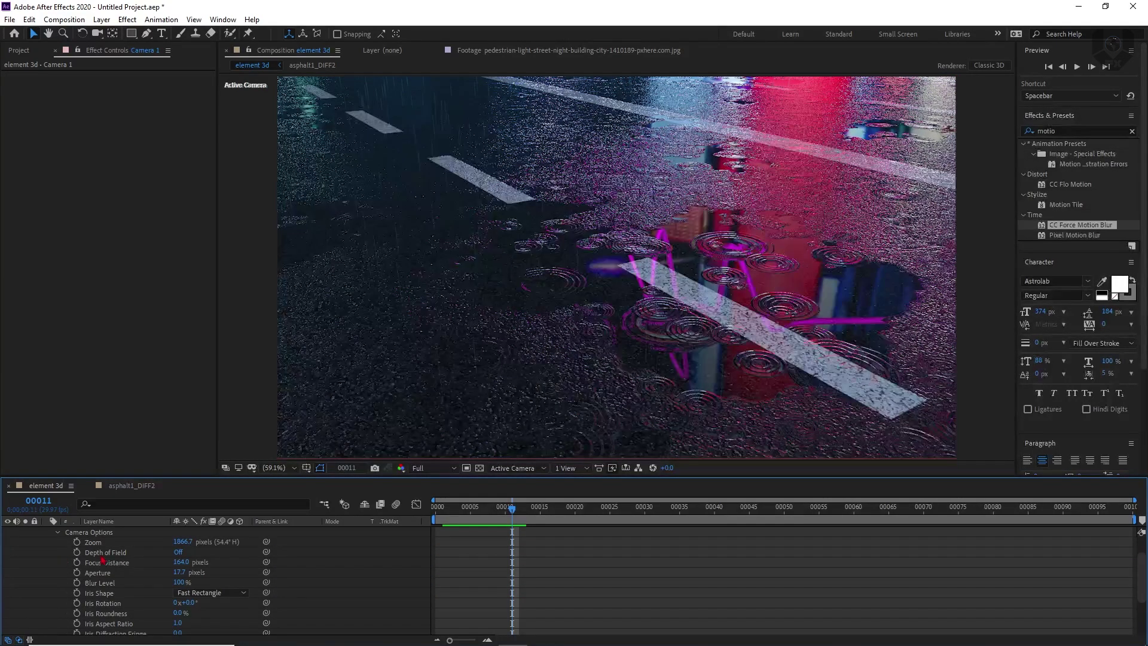
pyautogui.click(179, 552)
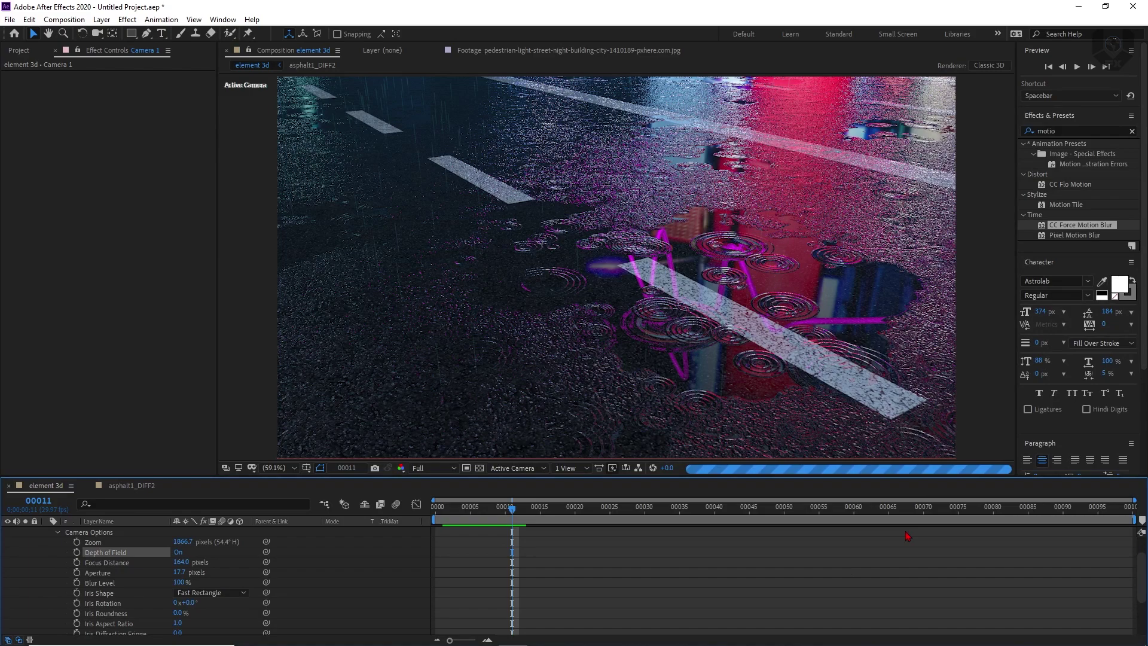